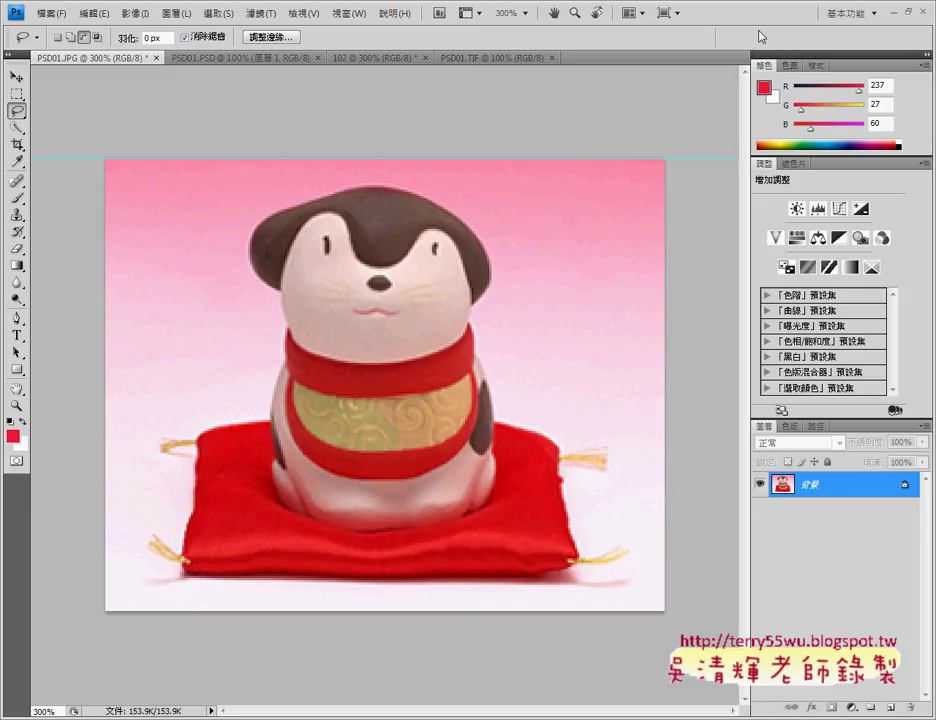
Step: Copy the lasso-selected dog and red cushion into the 102 gradient document as a new layer
key("ctrl+shift+d")
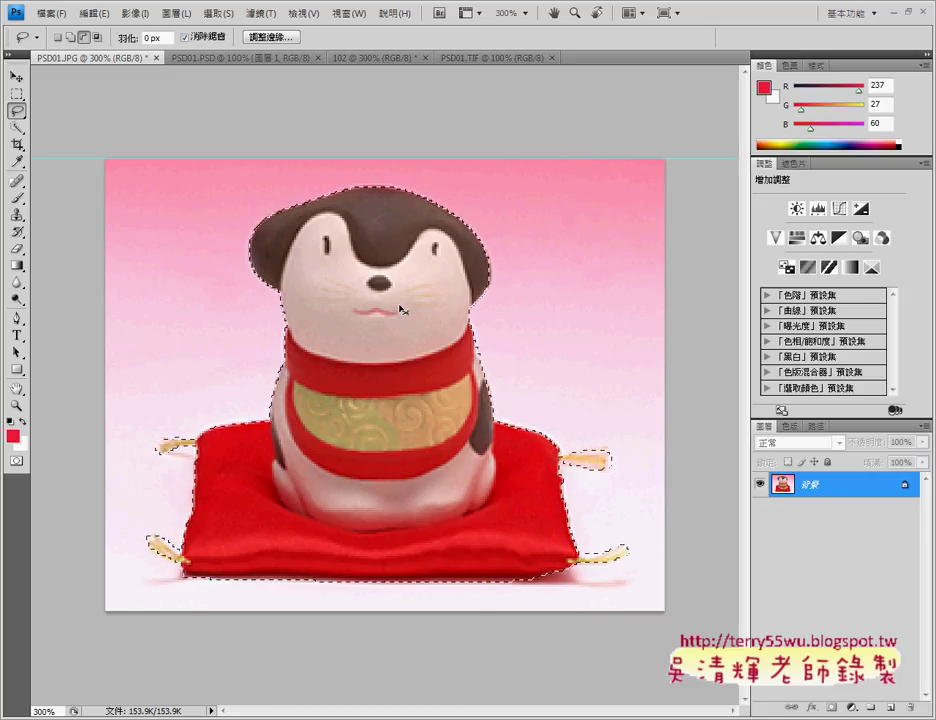
left_click(374, 58)
key("ctrl+v")
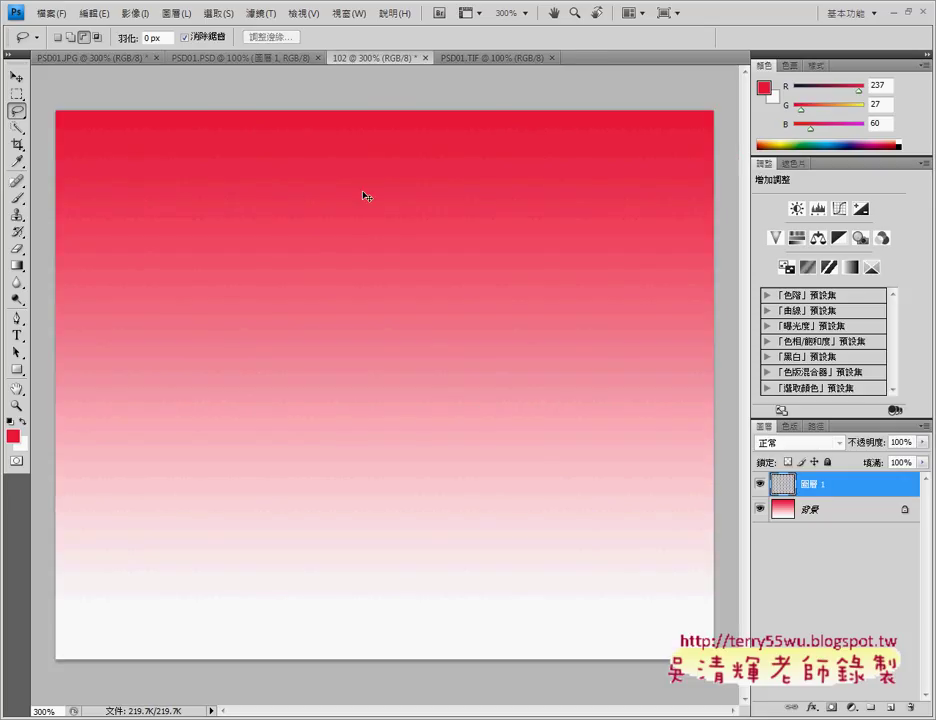
Step: Move the dog down and left on the gradient, checking its spot against the zoomed 頌春 card
left_click(16, 76)
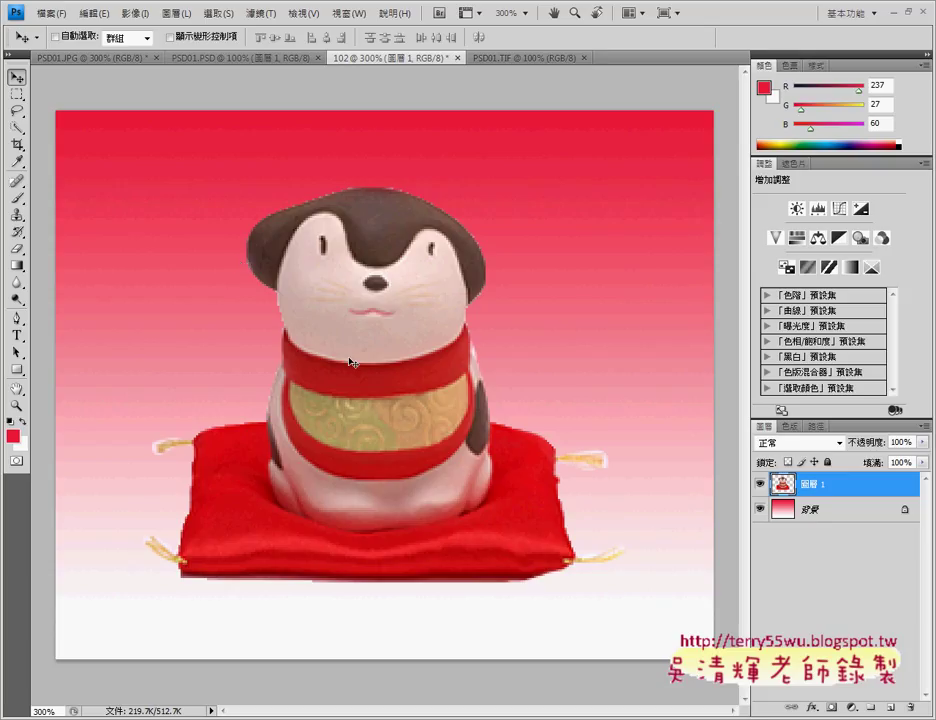
left_click_drag(355, 358, 290, 378)
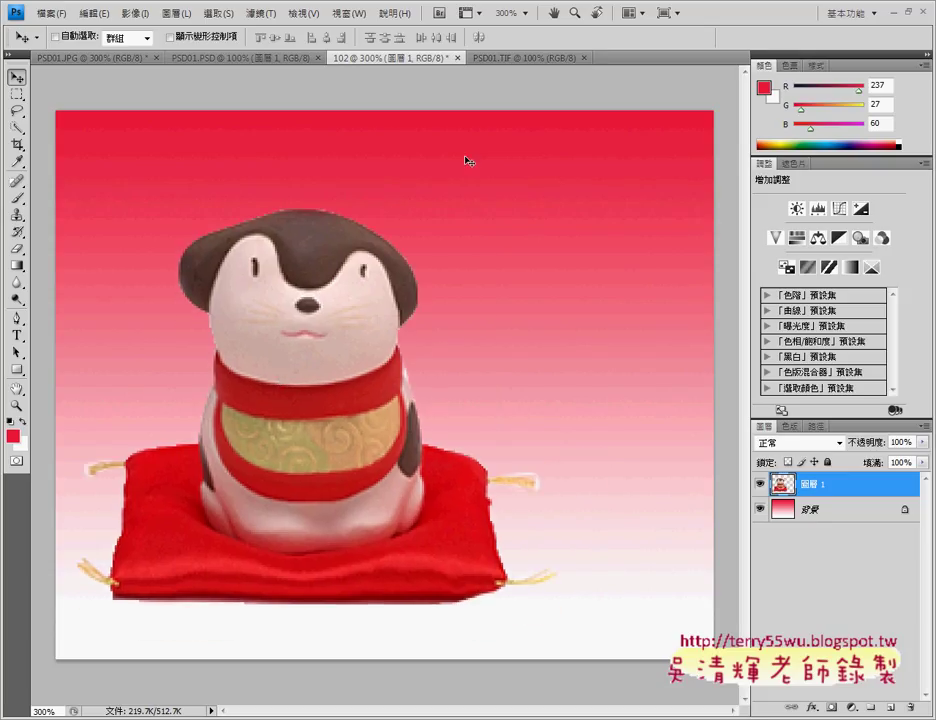
left_click(516, 60)
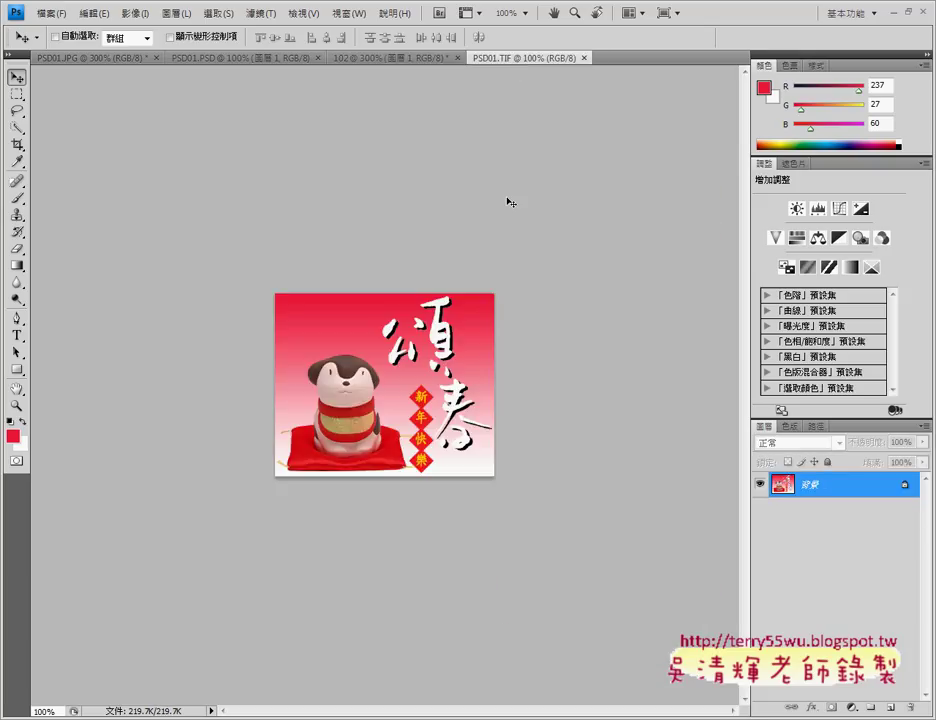
key("ctrl+plus")
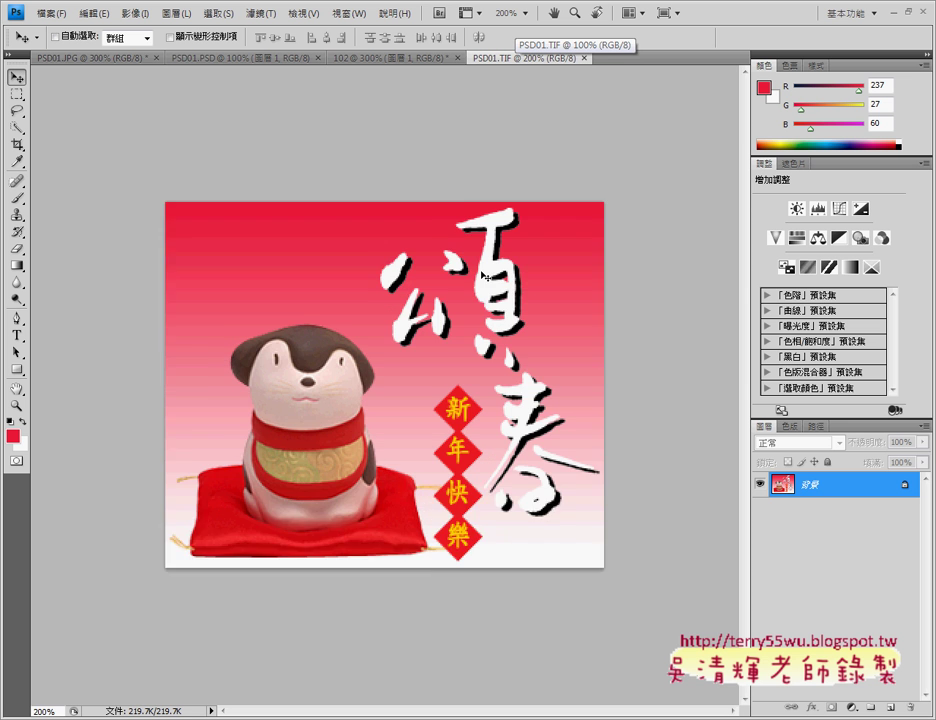
key("ctrl+plus")
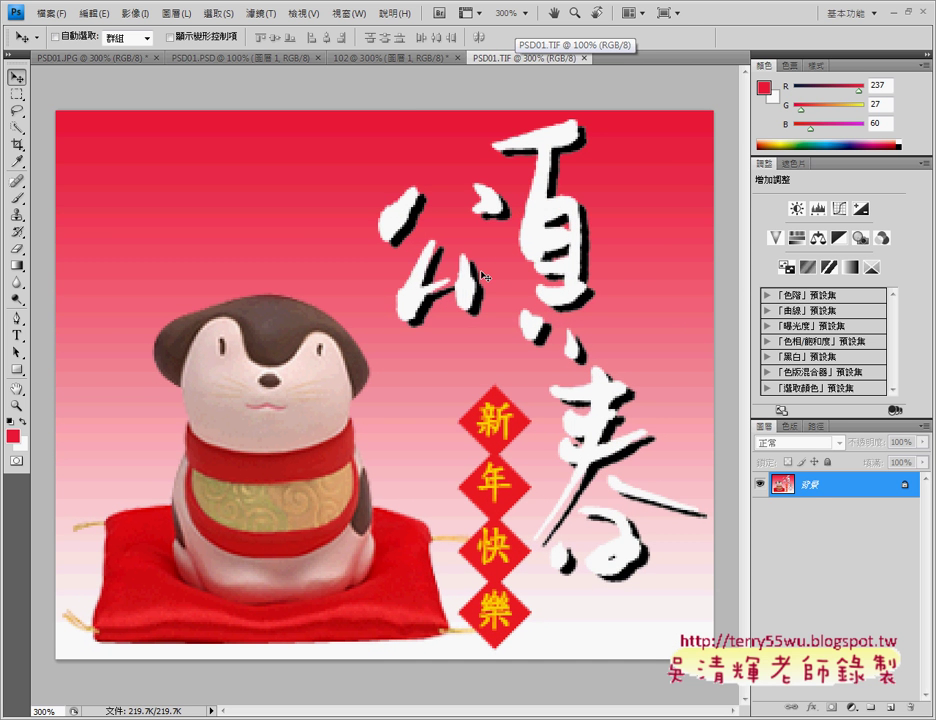
left_click(368, 60)
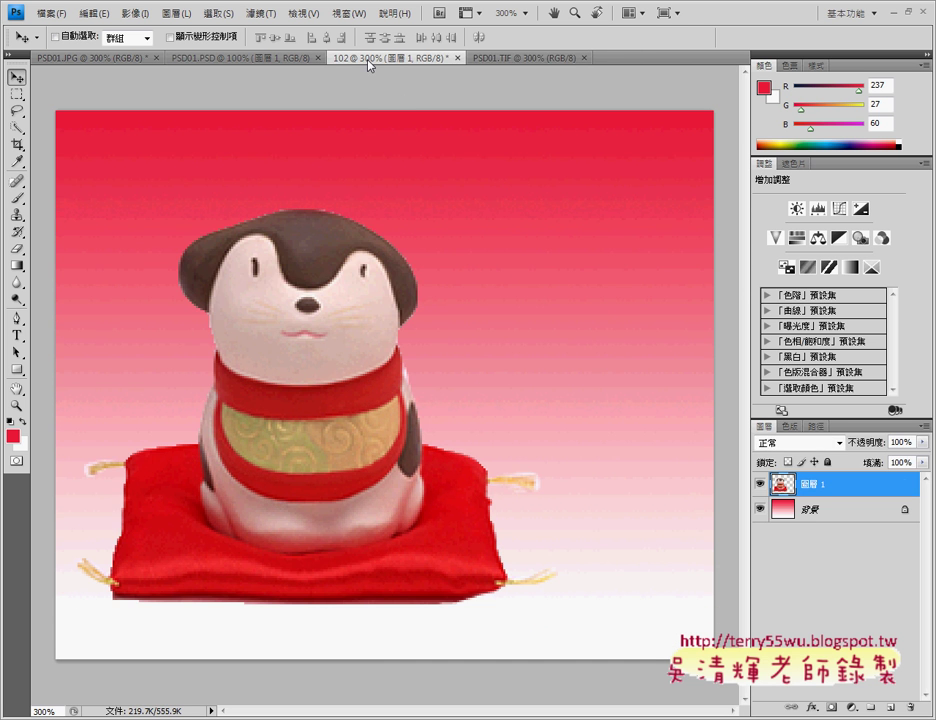
left_click_drag(285, 419, 272, 463)
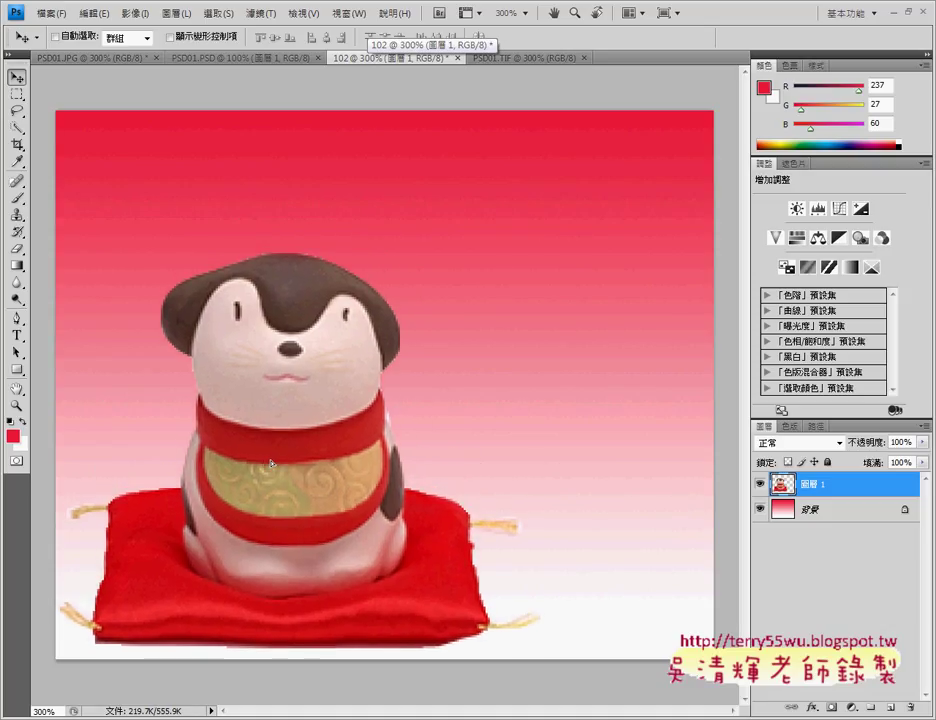
left_click(505, 58)
Step: Review the Edit menu's Transform options, then put the dog layer into Free Transform (Ctrl+T)
left_click(420, 60)
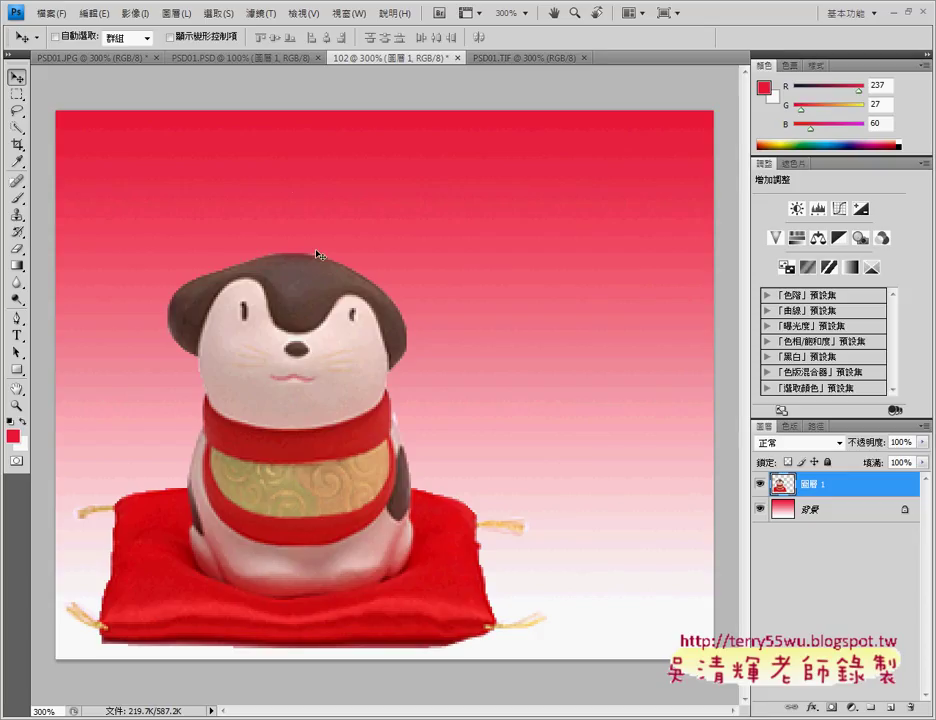
left_click(96, 14)
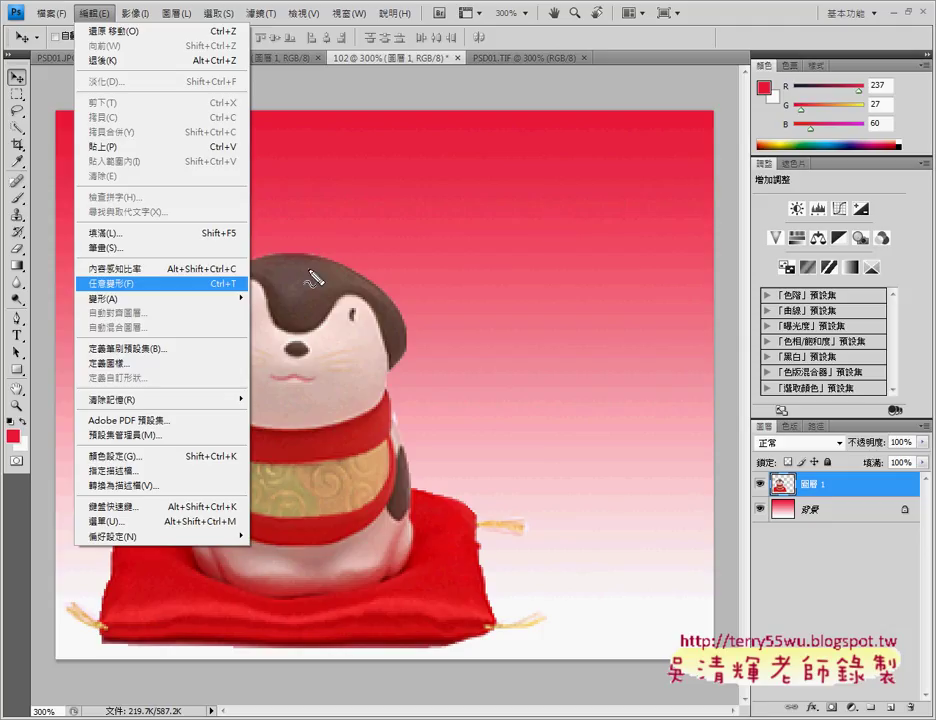
mouse_move(226, 298)
left_mouse_down()
mouse_move(246, 290)
mouse_move(224, 296)
left_mouse_up()
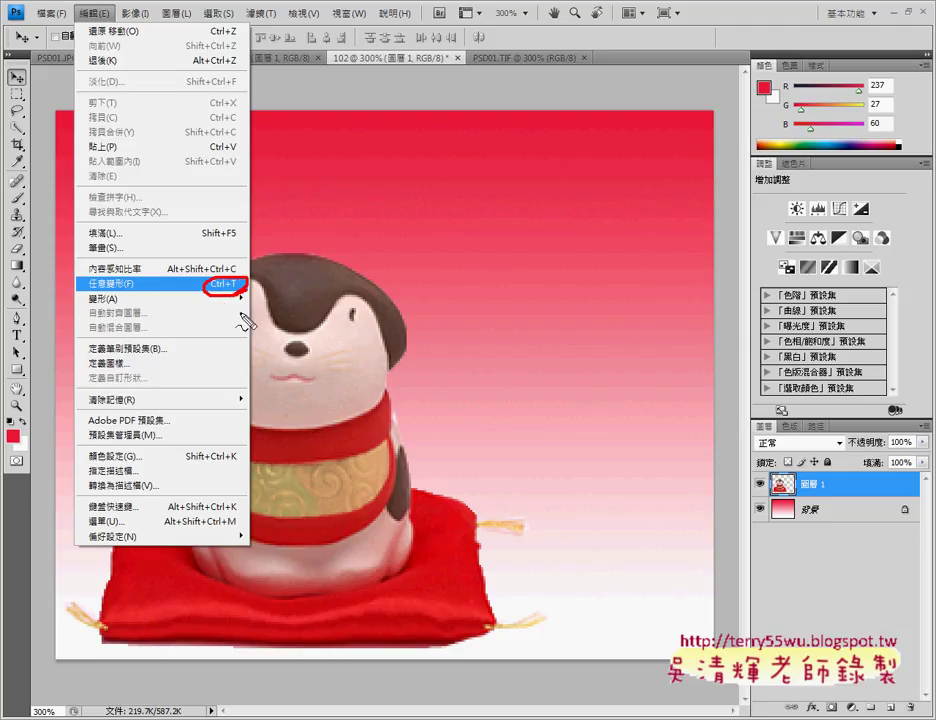
mouse_move(122, 296)
left_mouse_down()
mouse_move(92, 300)
mouse_move(140, 285)
left_mouse_up()
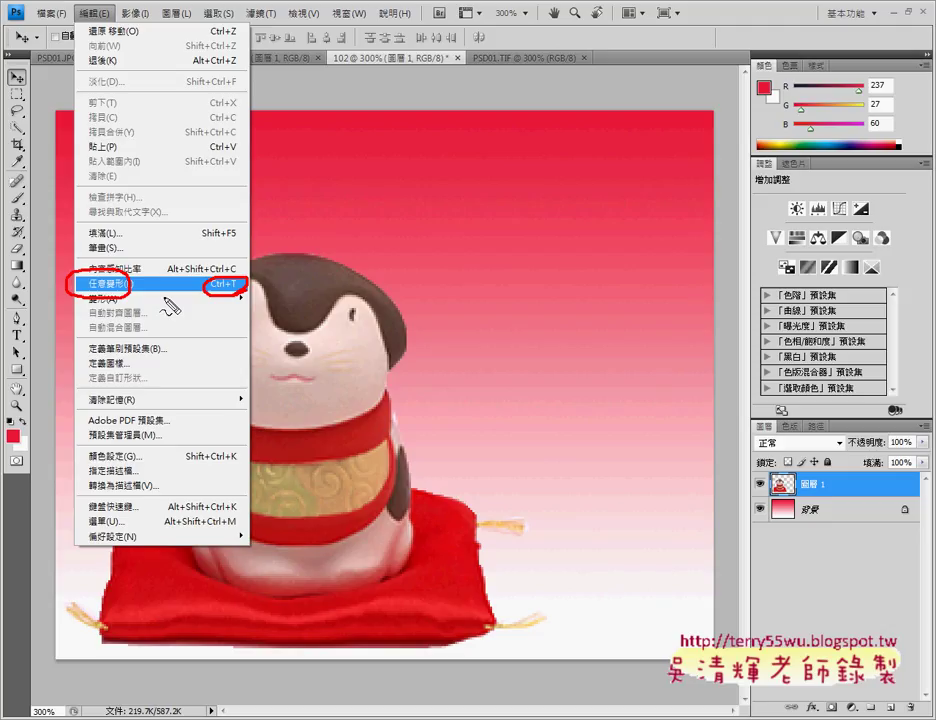
mouse_move(120, 298)
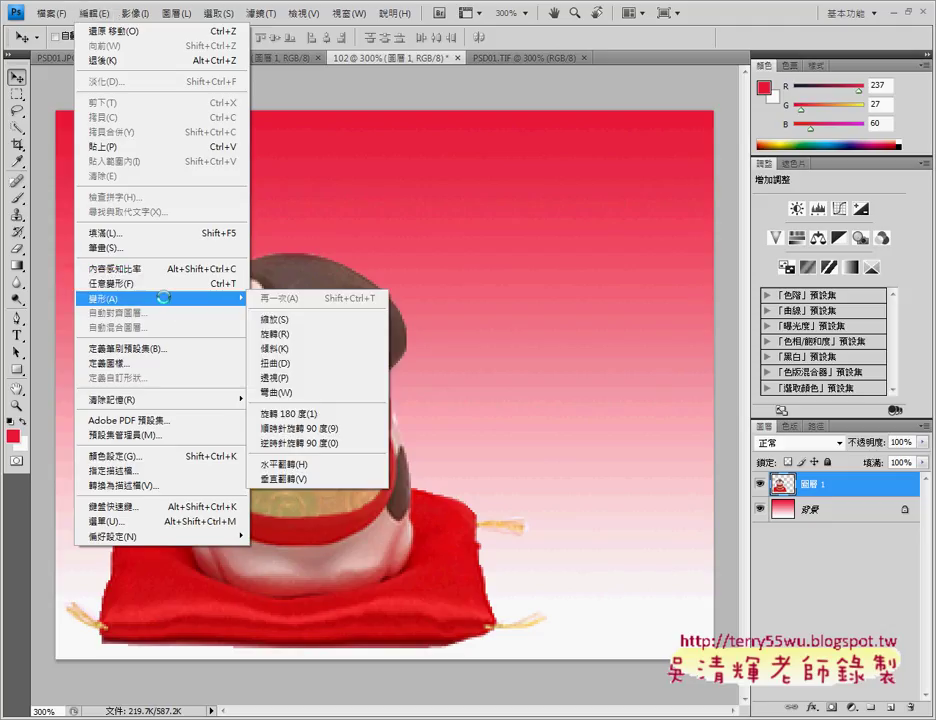
left_click(248, 93)
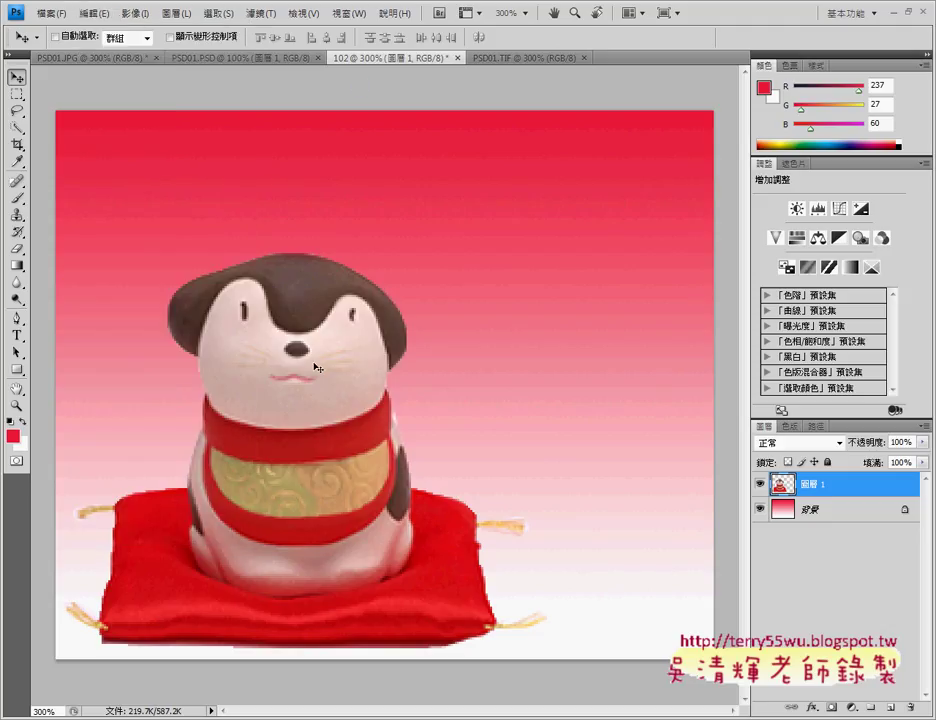
key("ctrl+t")
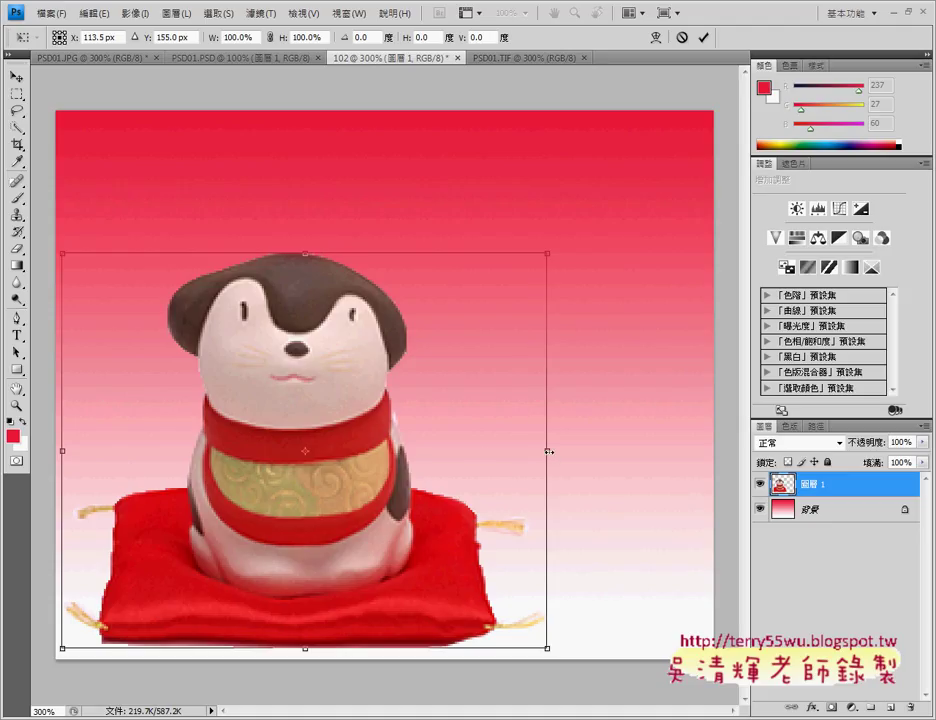
Step: Try squeezing, stretching, squashing and tilting the dog, then cancel the transform
left_click_drag(548, 451, 433, 451)
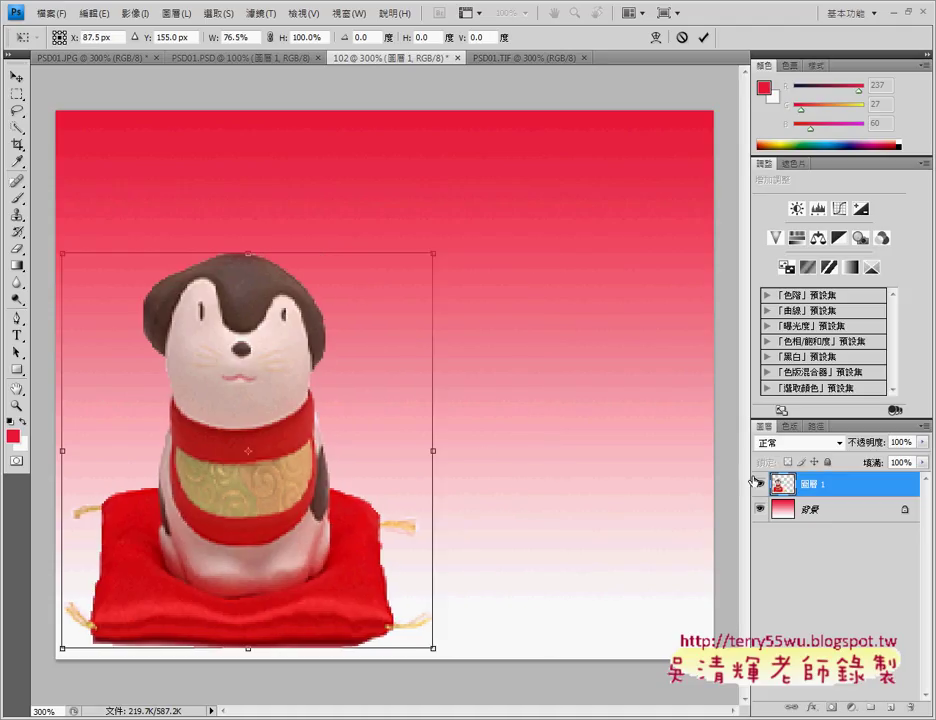
left_click_drag(433, 451, 596, 451)
left_click_drag(330, 256, 330, 380)
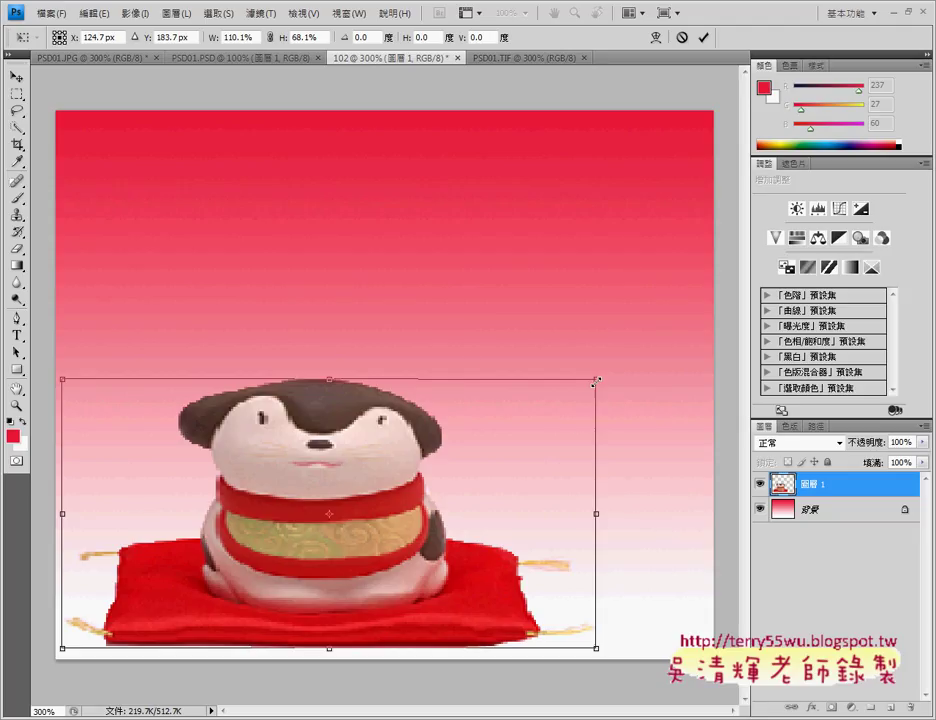
left_click_drag(597, 378, 553, 291)
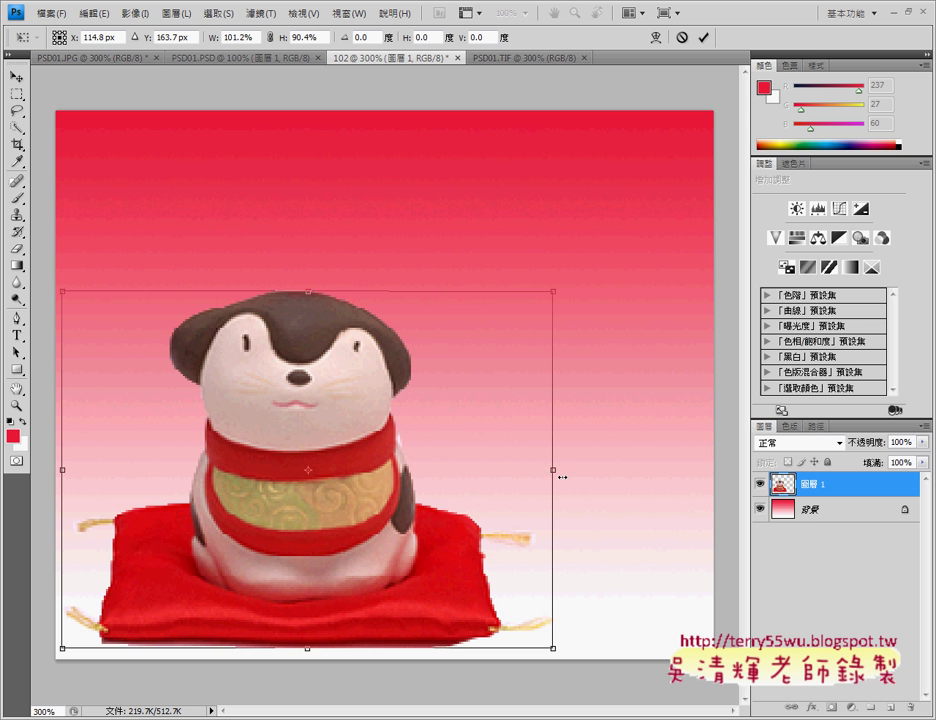
mouse_move(556, 474)
left_mouse_down()
mouse_move(562, 428)
mouse_move(551, 404)
mouse_move(564, 491)
mouse_move(566, 386)
mouse_move(568, 423)
left_mouse_up()
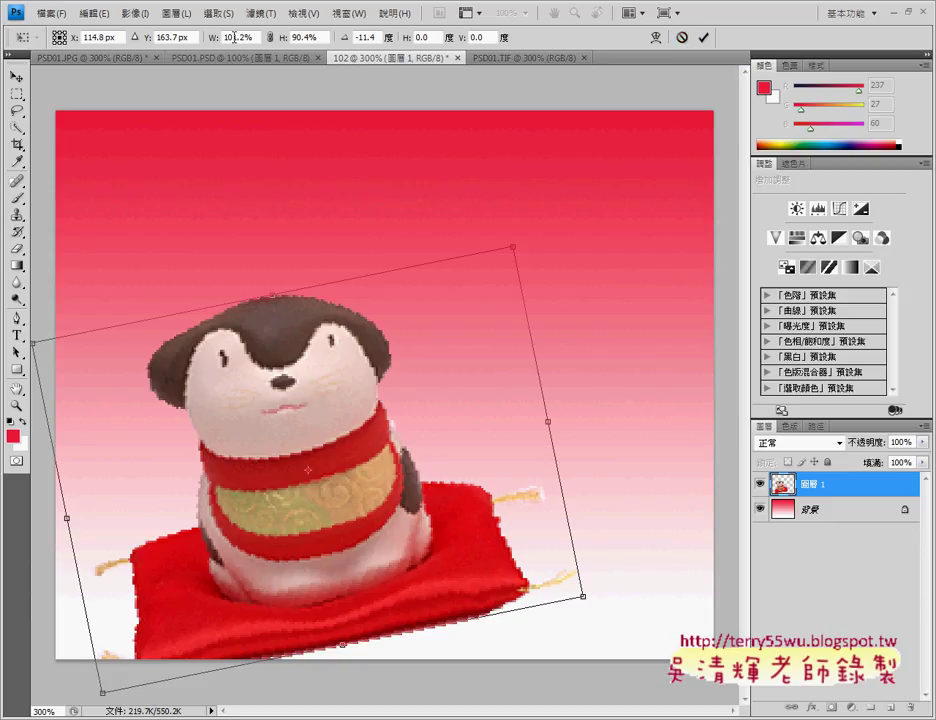
left_click(680, 38)
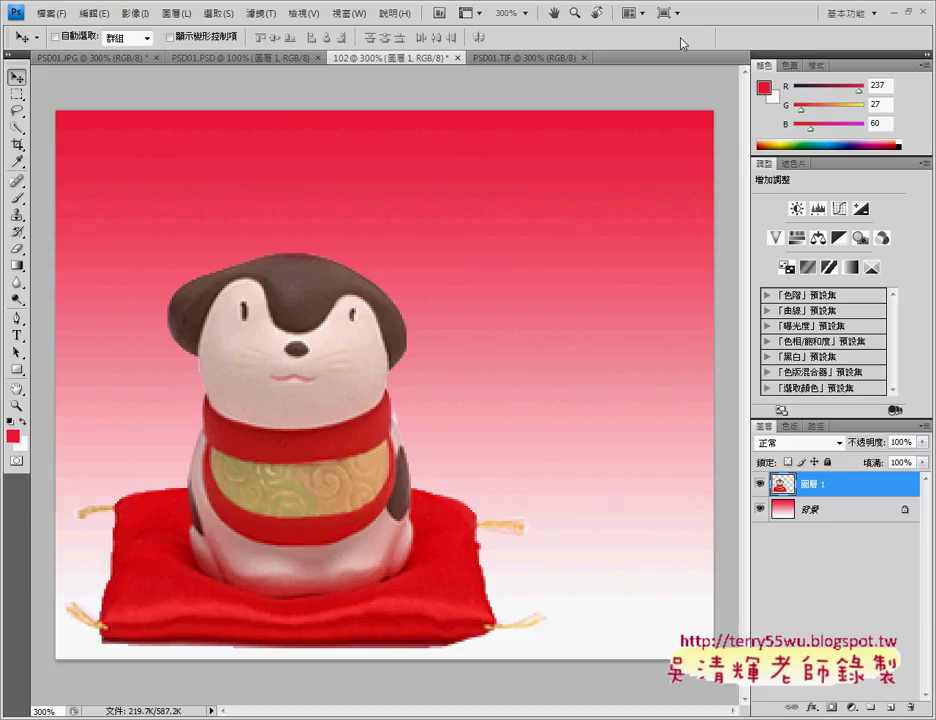
Step: Scale the dog with linked width and height to 90% and commit the transform
key("ctrl+t")
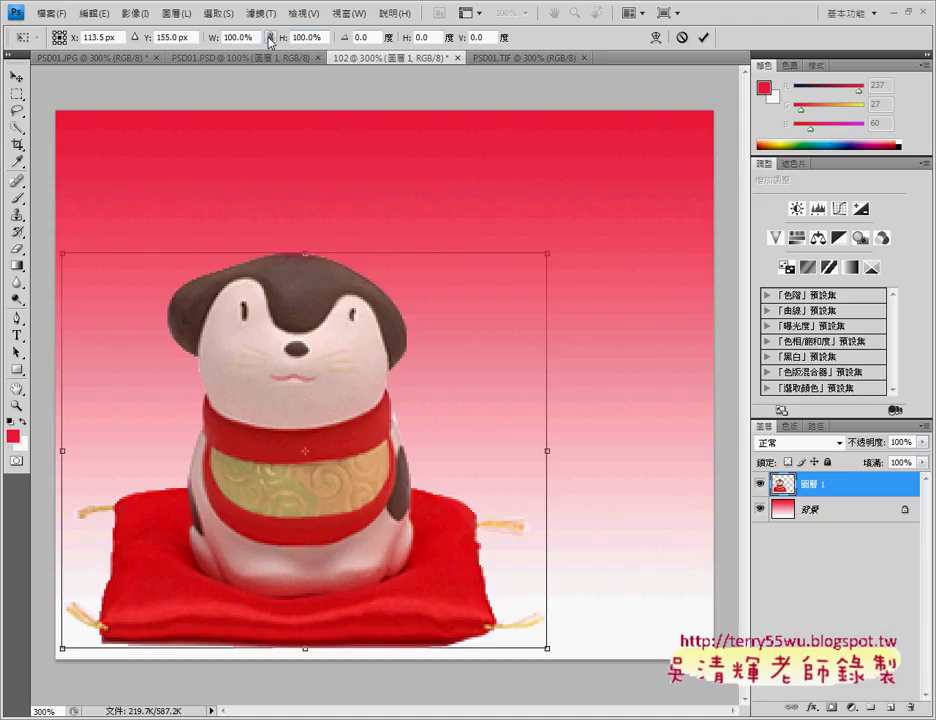
left_click(269, 38)
left_click(269, 38)
left_click_drag(239, 37, 213, 37)
type("90")
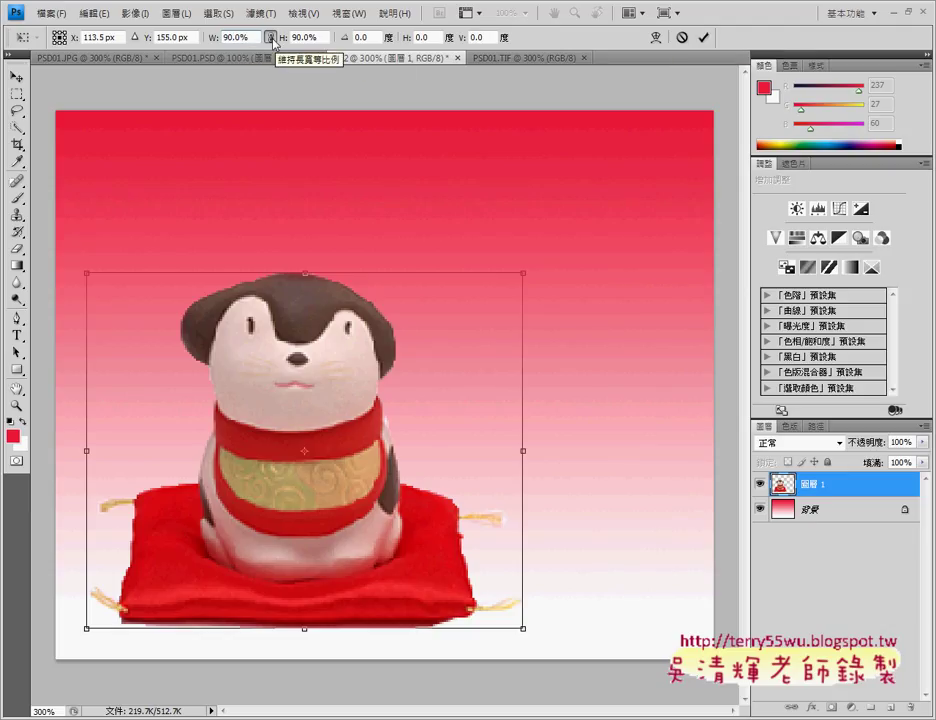
left_click(704, 38)
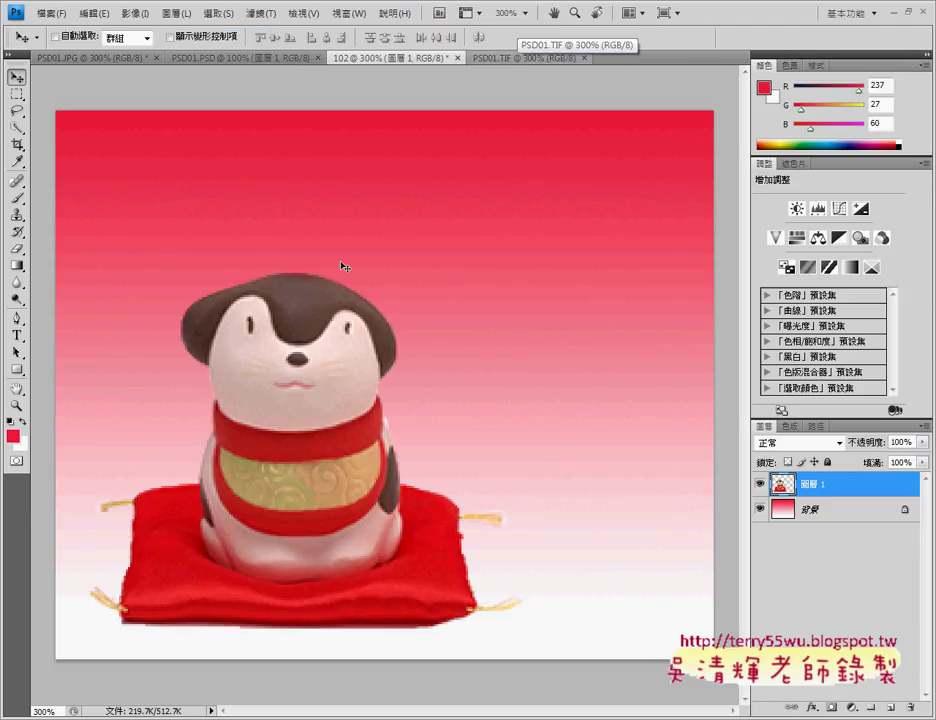
Step: Nudge the resized dog left and down, comparing its placement with the 頌春 card
mouse_move(209, 255)
left_mouse_down()
mouse_move(191, 266)
mouse_move(200, 269)
left_mouse_up()
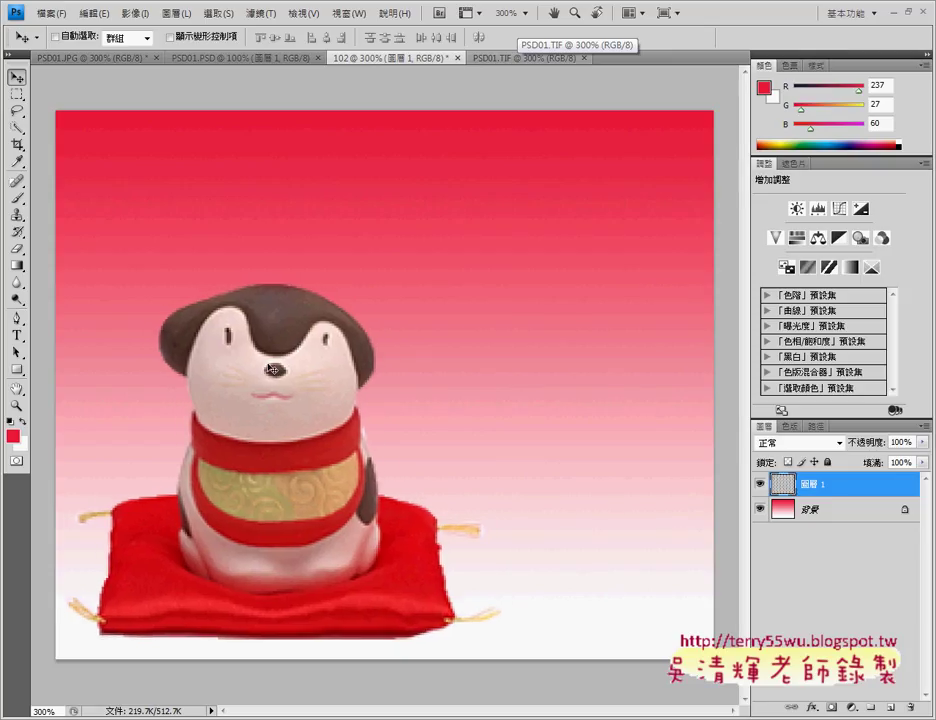
left_click(513, 61)
left_click(414, 57)
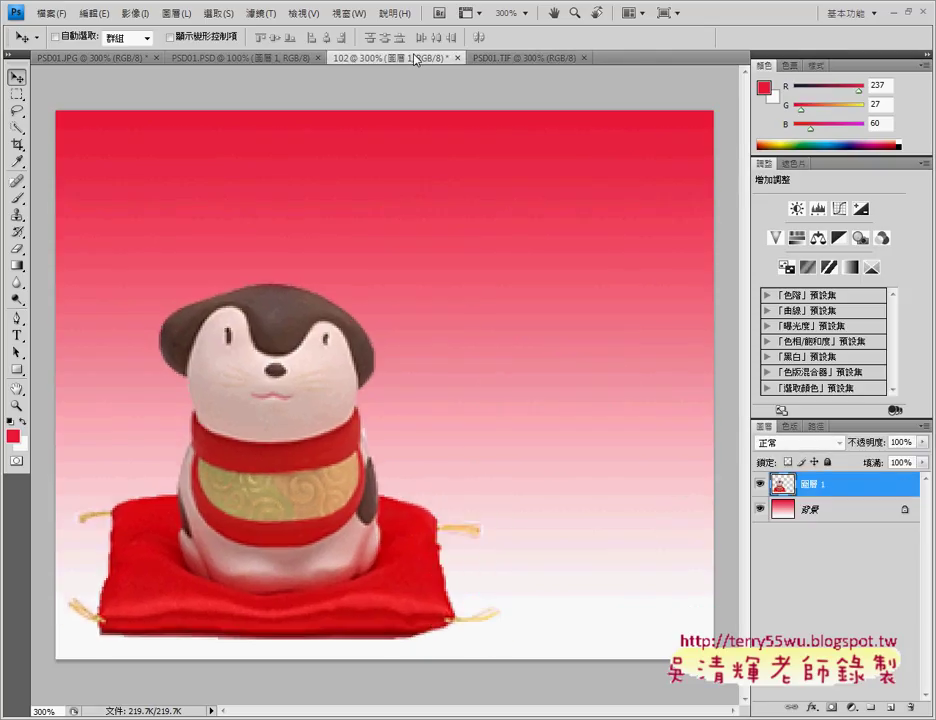
left_click(513, 61)
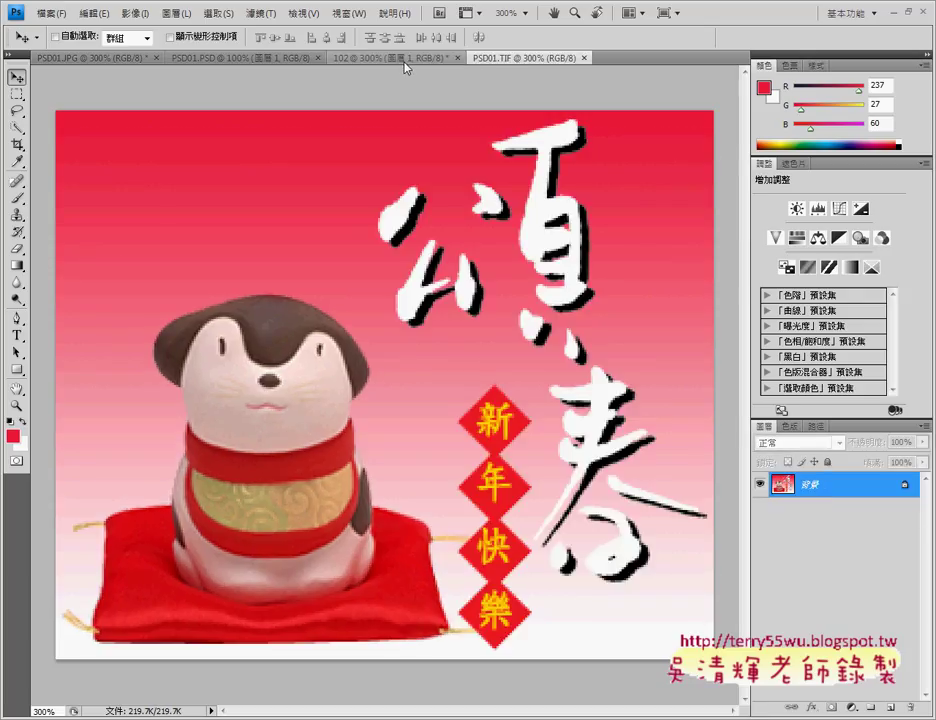
left_click(405, 60)
left_click(518, 60)
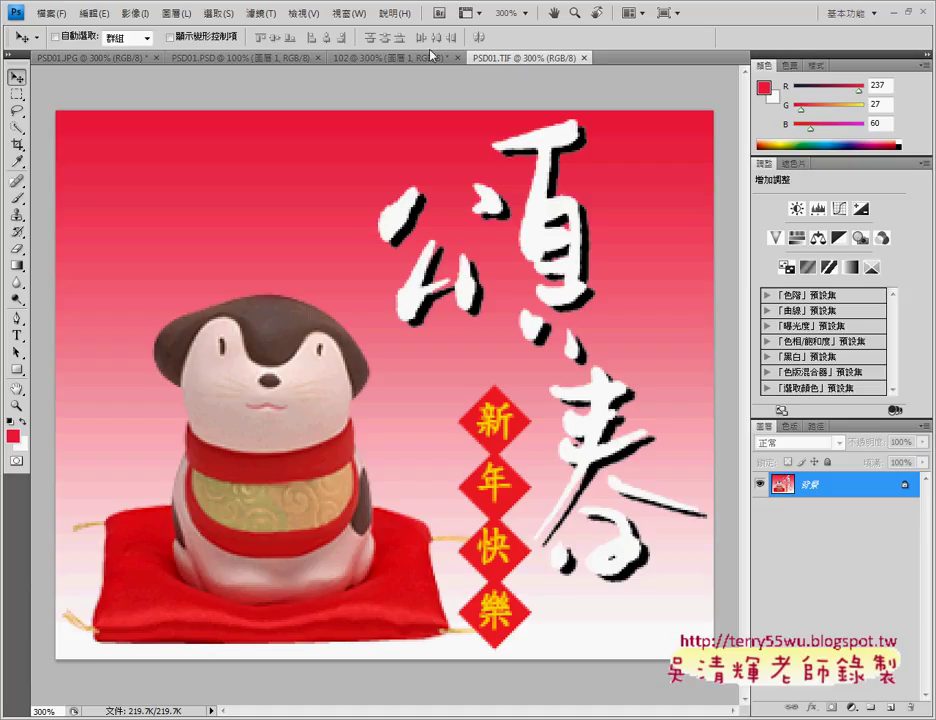
left_click(387, 58)
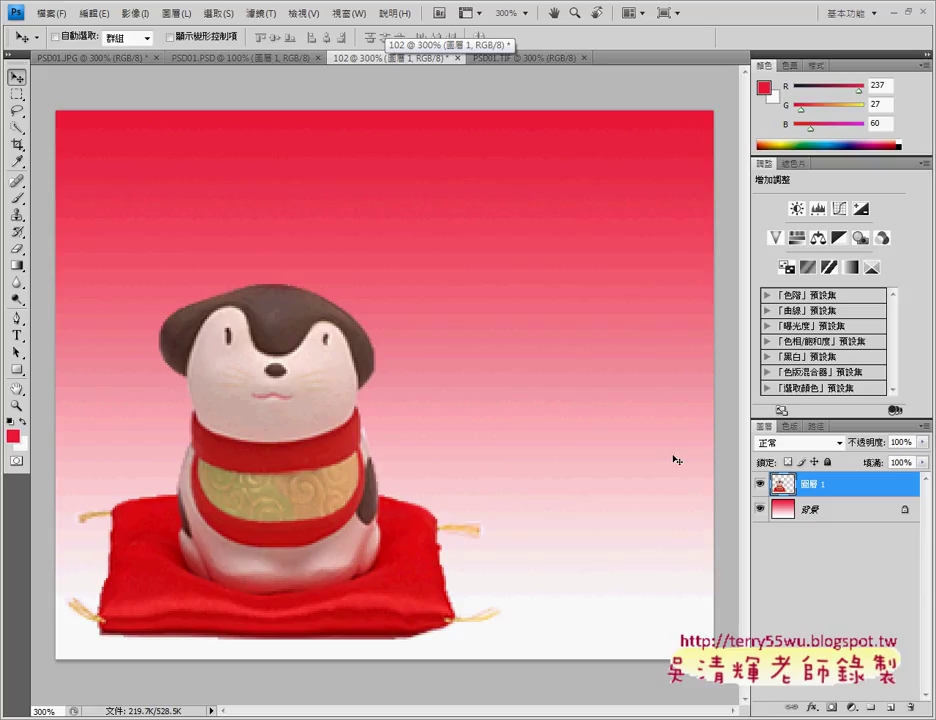
Step: Rename the dog's layer from 圖層 1 to 吉祥物
double_click(811, 485)
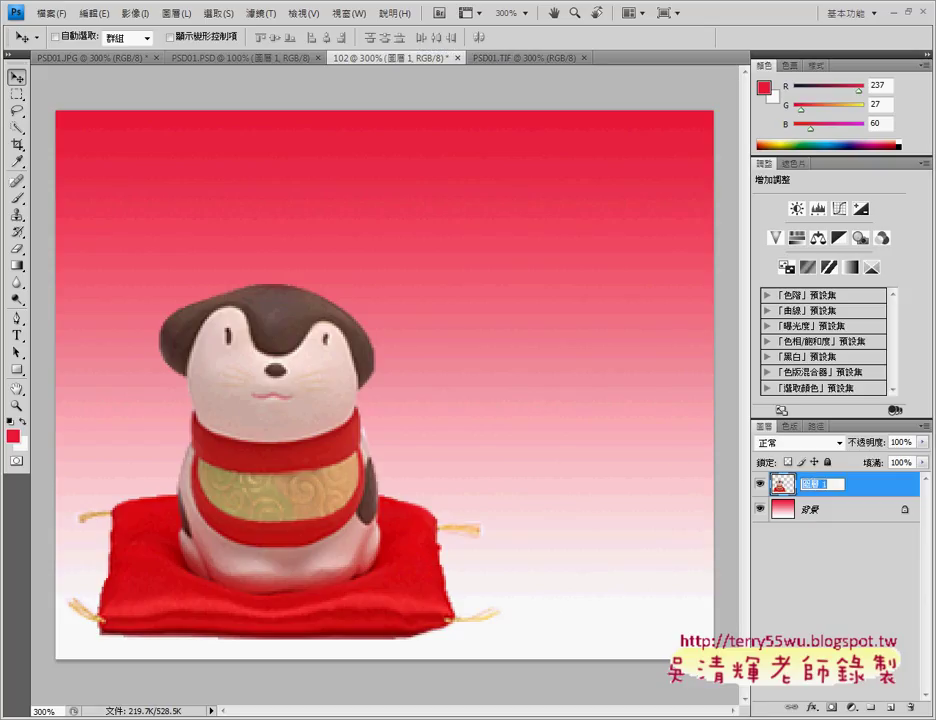
key("Return")
double_click(826, 489)
type("狗")
type("吉祥")
type("物")
key("Return")
key("Return")
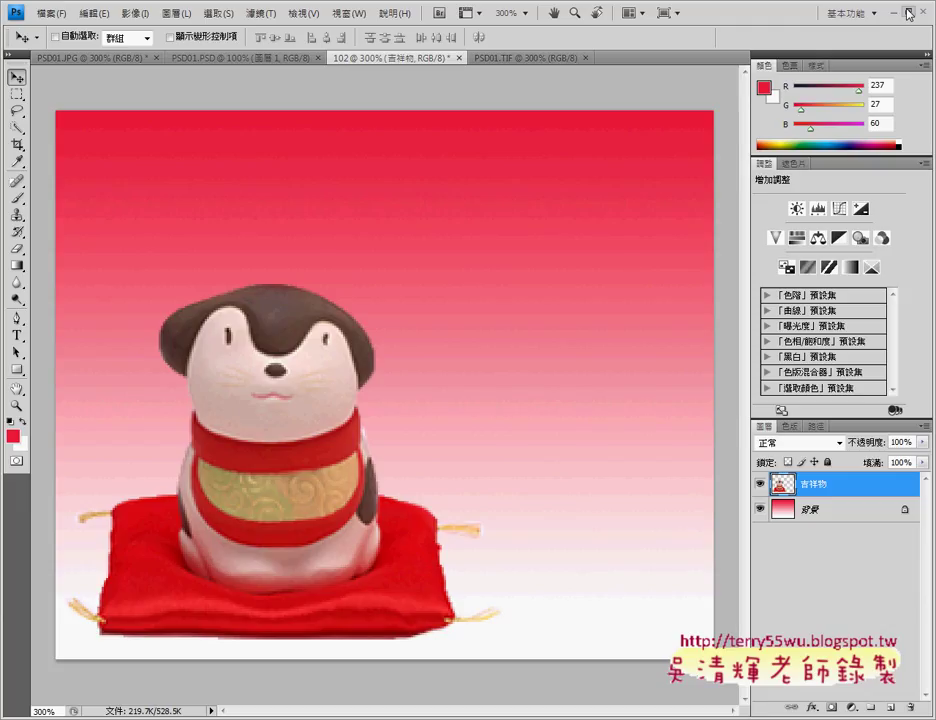
Step: Restore Photoshop to a smaller window moved aside, and minimize the program folder window
left_click(908, 14)
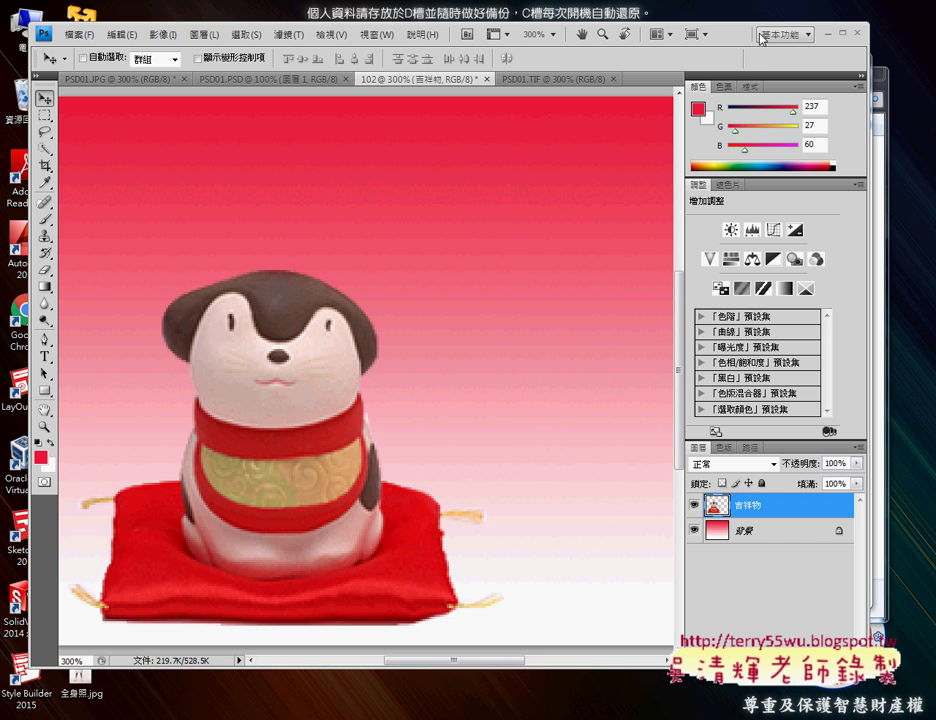
left_click_drag(737, 35, 884, 22)
left_click(106, 50)
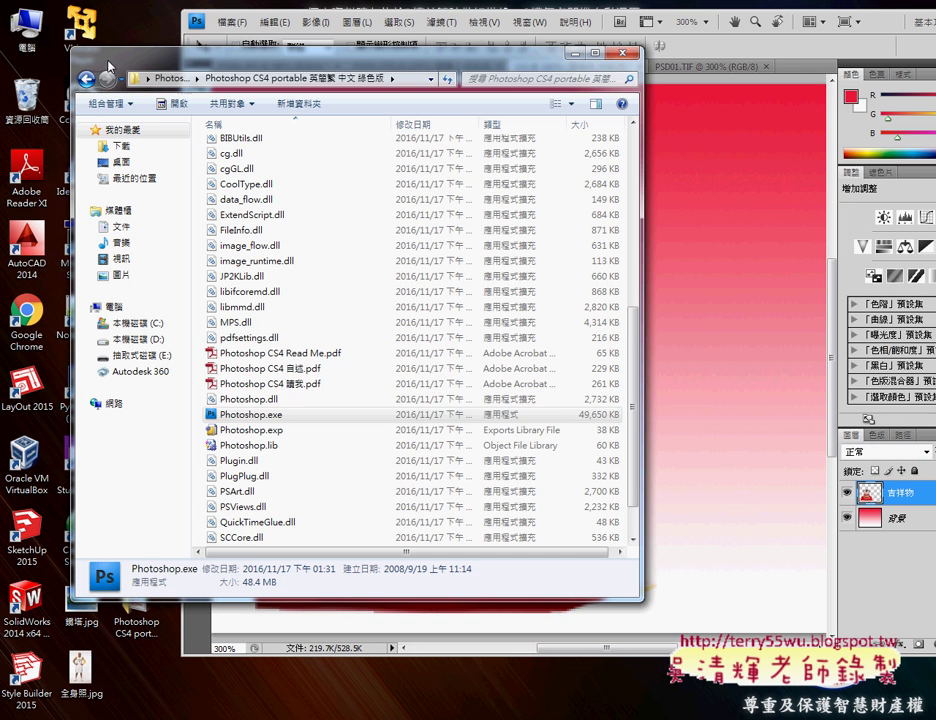
left_click(574, 55)
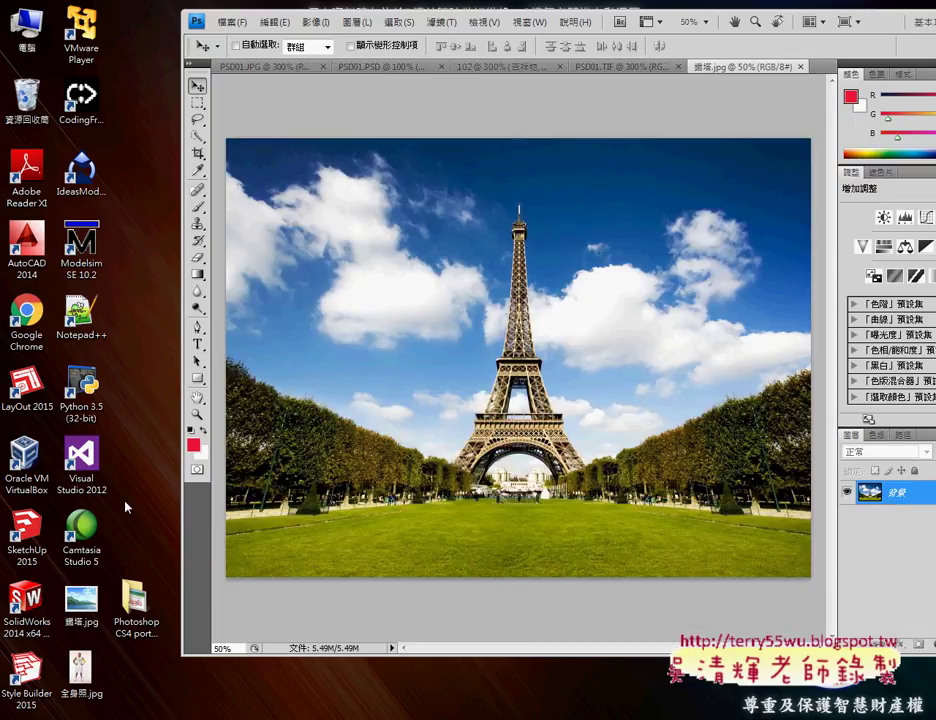
Step: Open 全身照.jpg in Photoshop and switch between it and 鐵塔.jpg, ending on the player photo
mouse_move(100, 700)
left_mouse_down()
mouse_move(95, 690)
mouse_move(512, 57)
left_mouse_up()
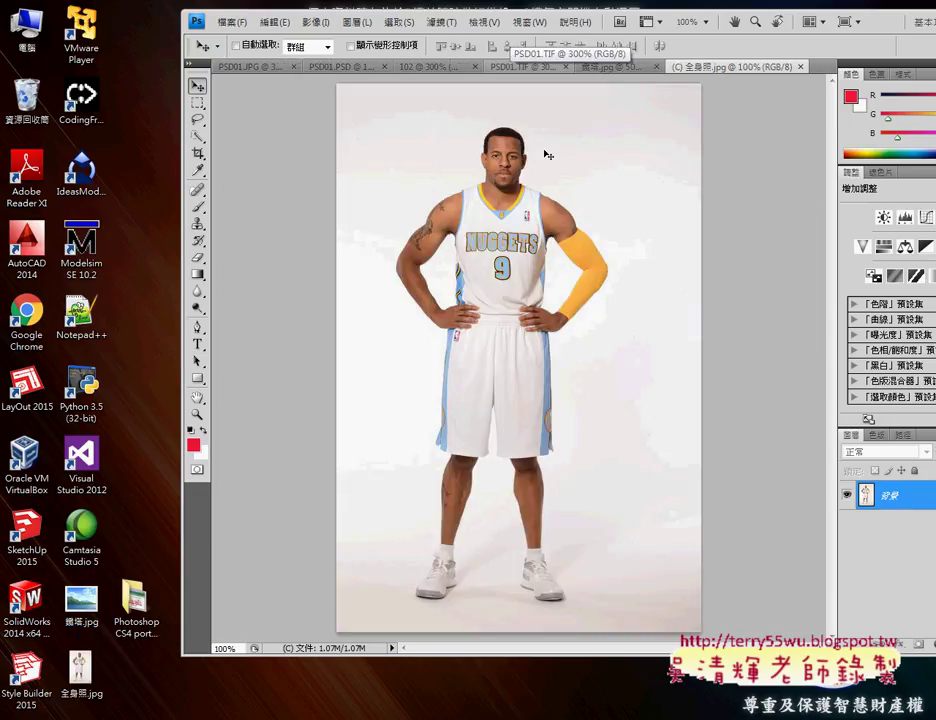
left_click(615, 67)
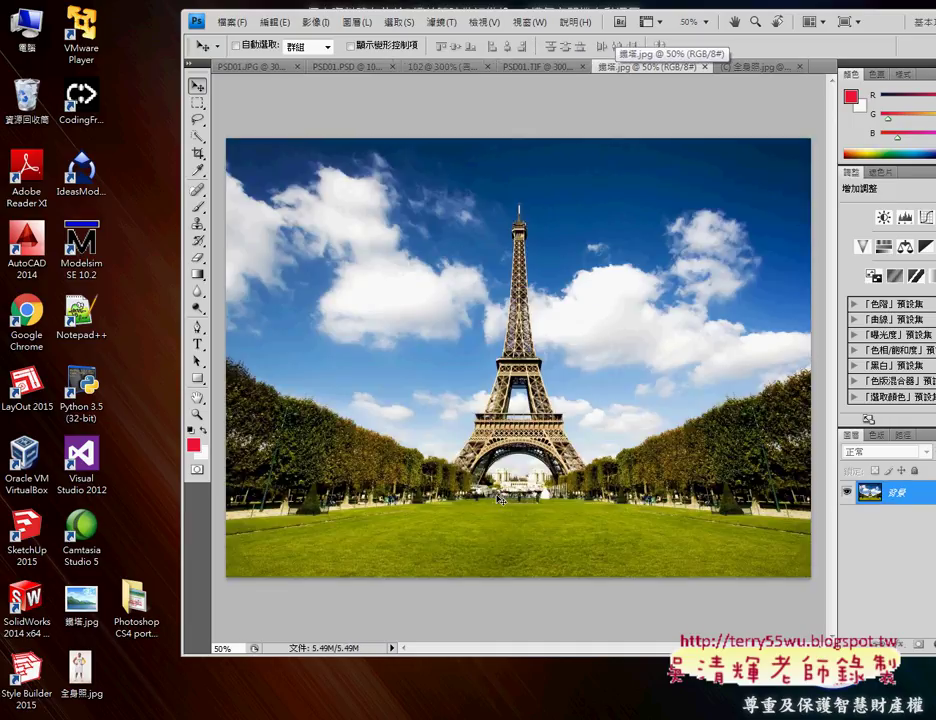
left_click(748, 72)
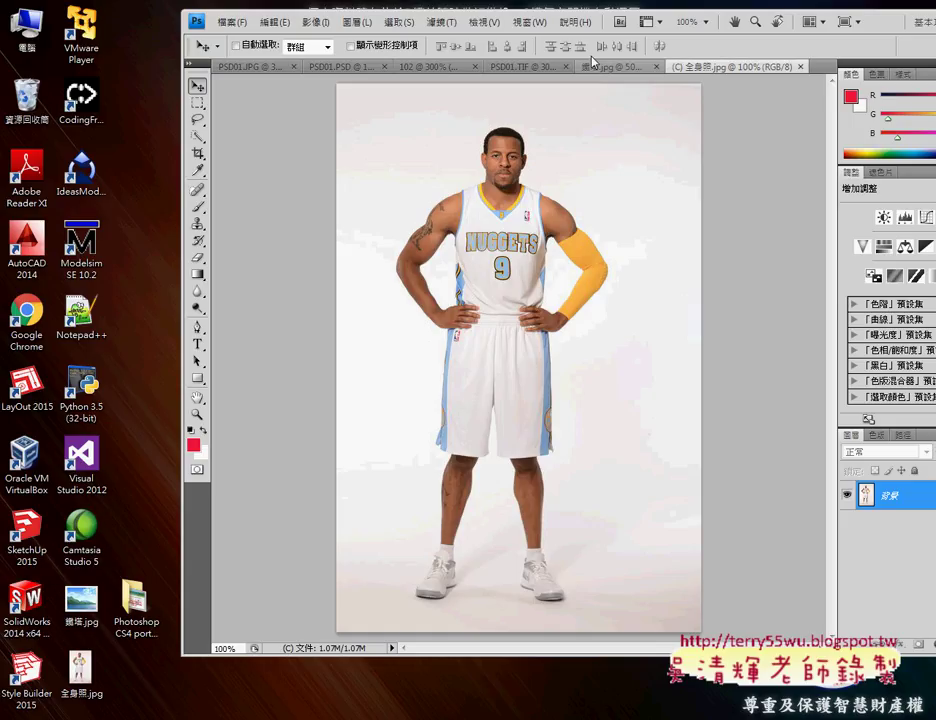
left_click(650, 67)
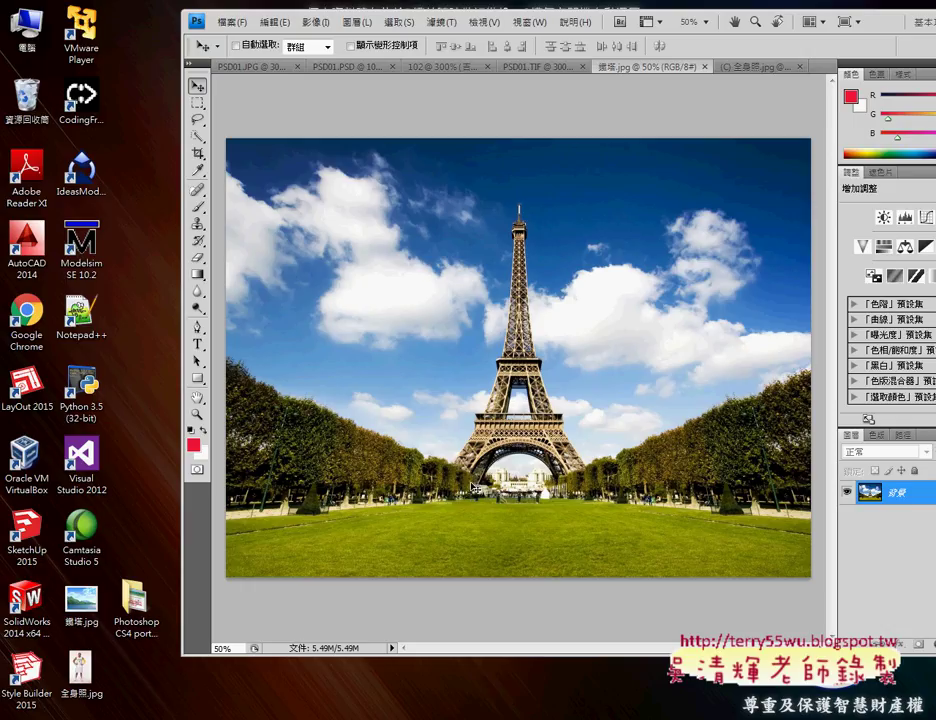
left_click(740, 67)
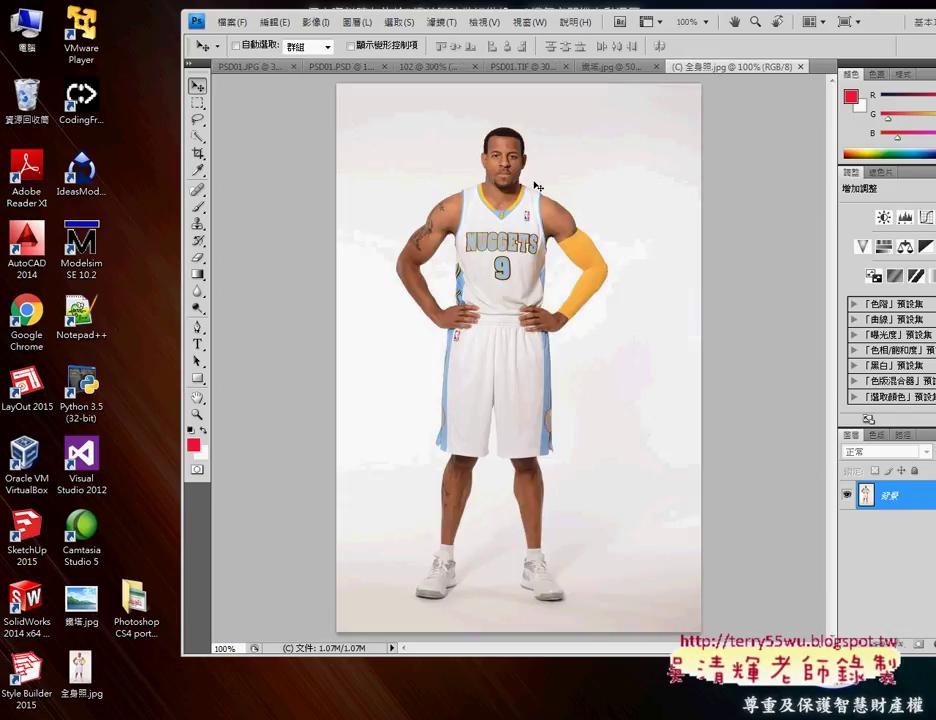
left_click(197, 141)
Step: Try selecting the background around the player's head, legs and sides with Quick Selection
left_click(250, 135)
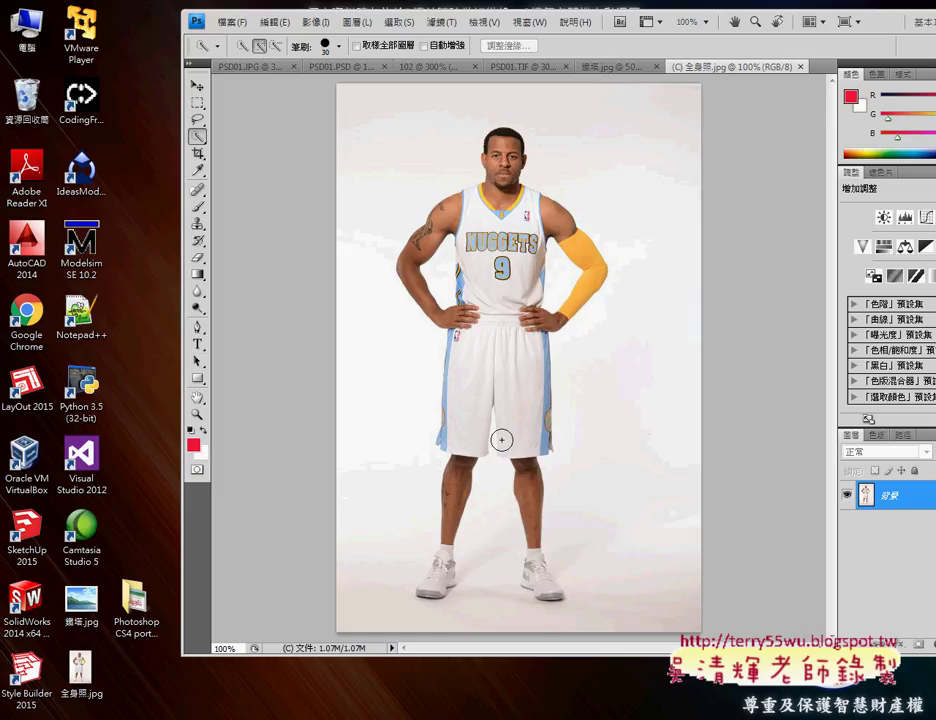
left_click(634, 146)
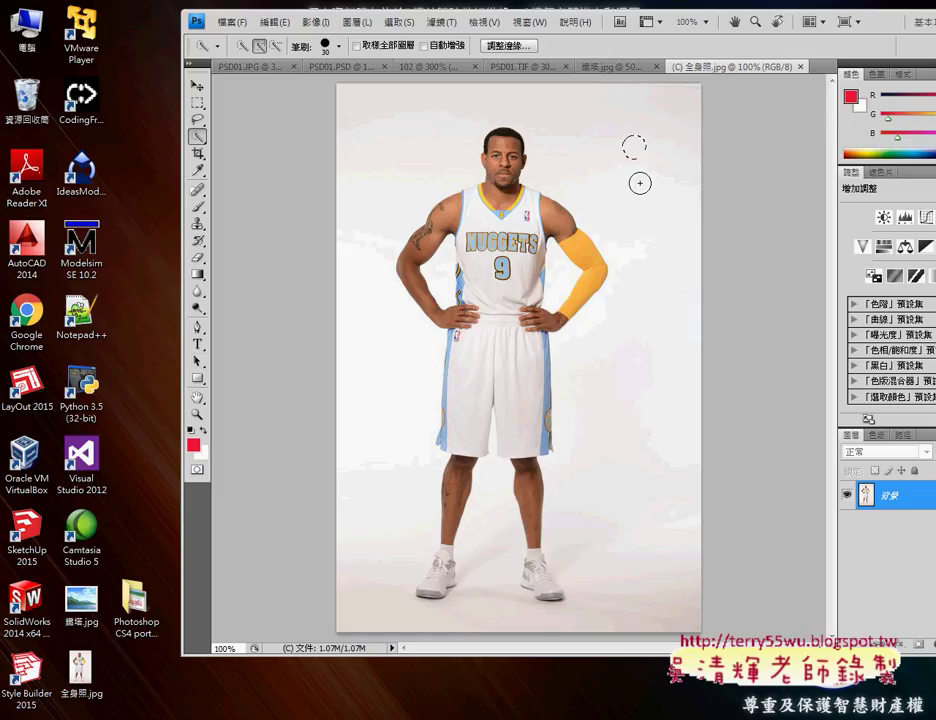
left_click(640, 181)
left_click(578, 163)
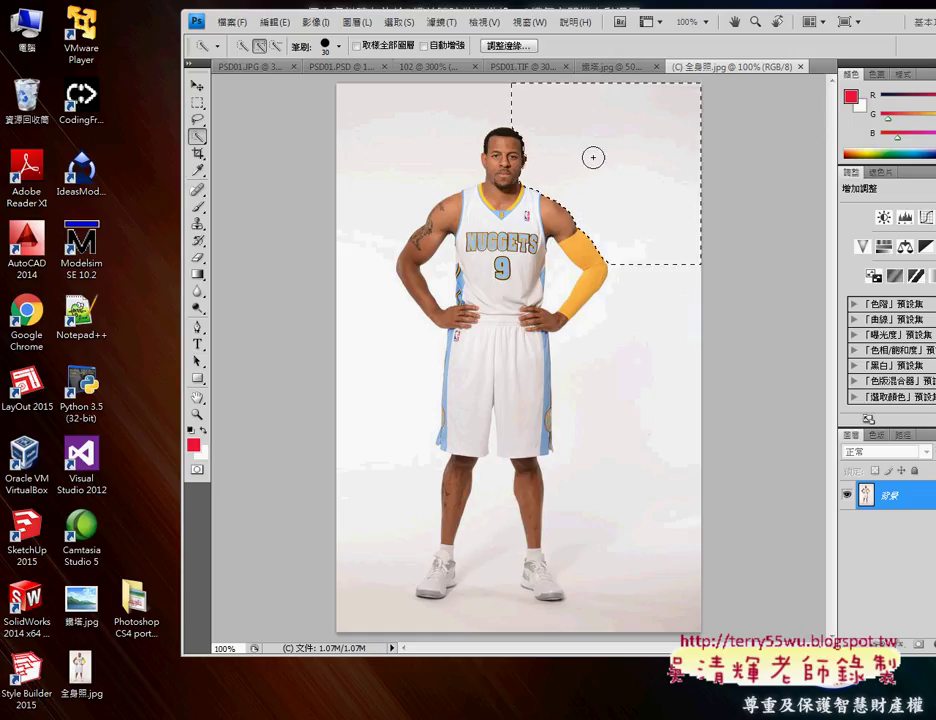
left_click(647, 370)
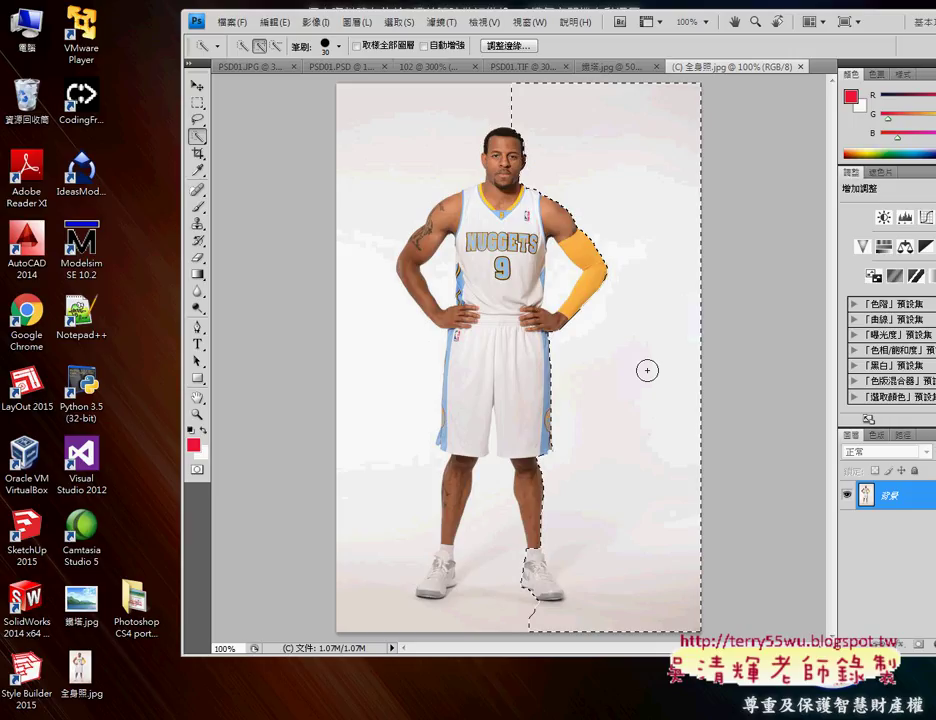
left_click(491, 564)
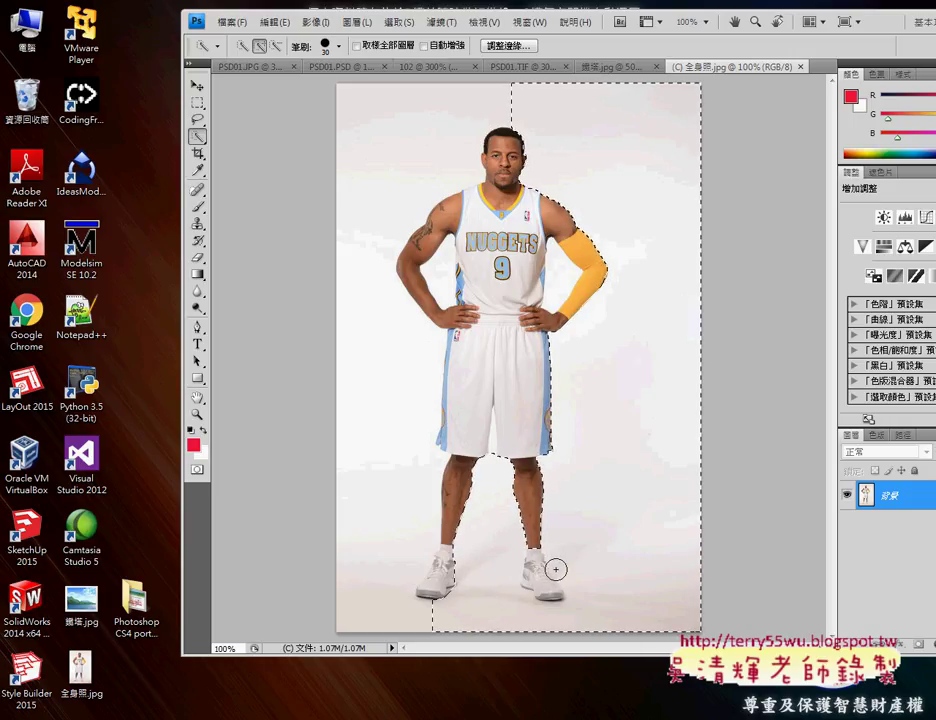
left_click(372, 570)
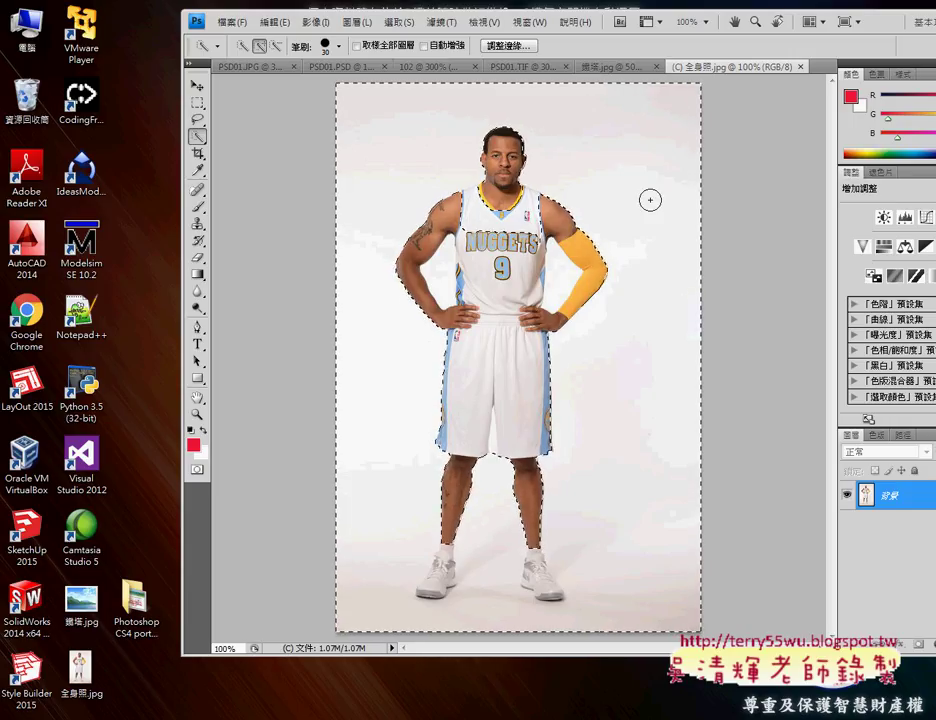
left_click(477, 200)
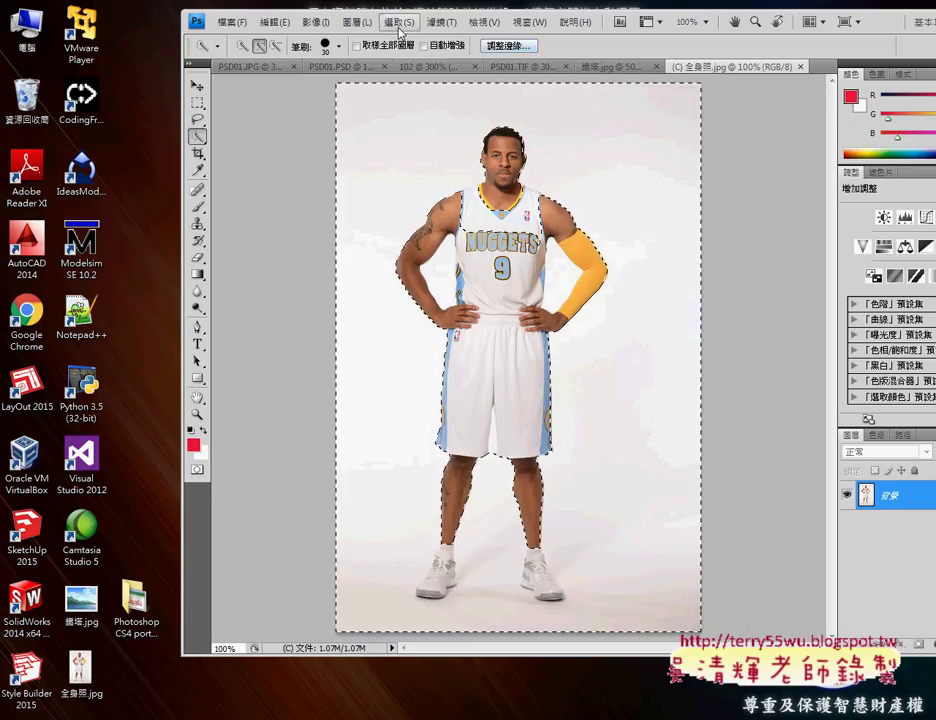
Step: Deselect, then select the white background with one Magic Wand click at tolerance 32
left_click(399, 21)
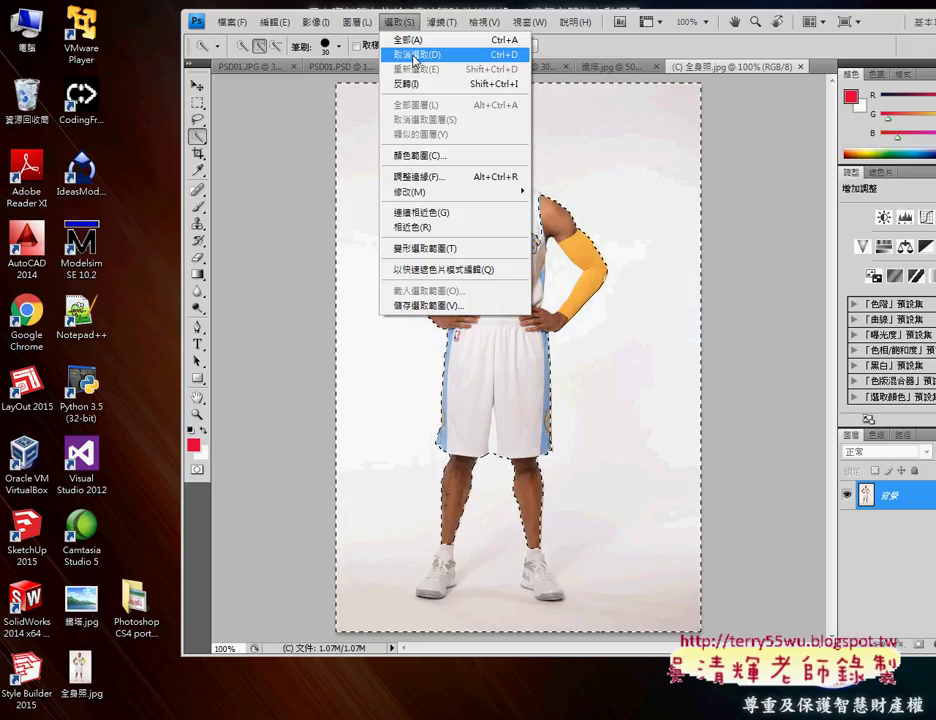
left_click(413, 56)
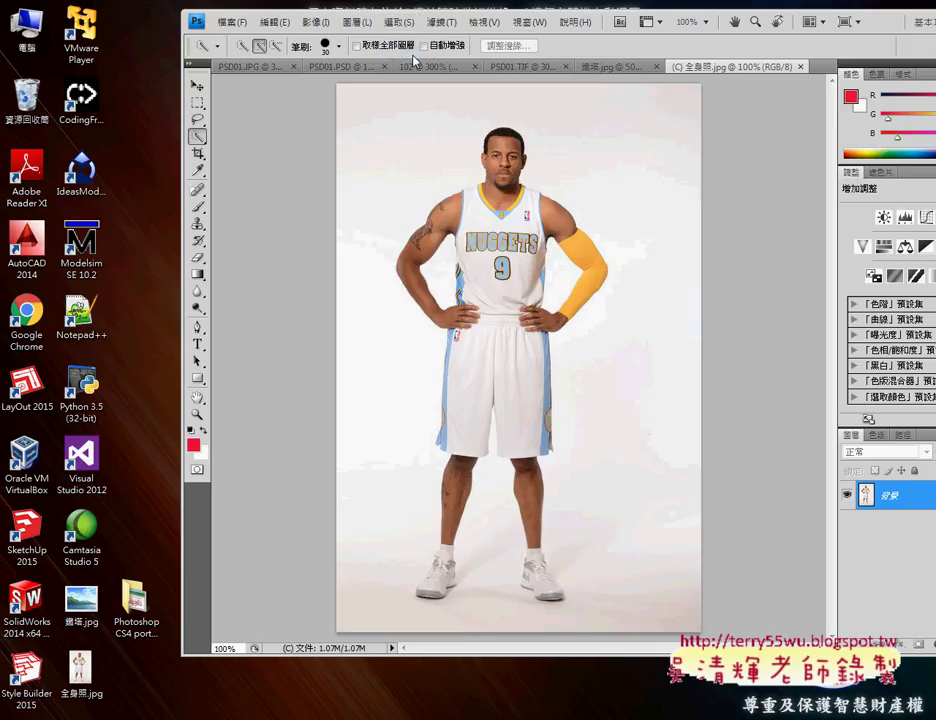
right_click(198, 136)
left_click(240, 149)
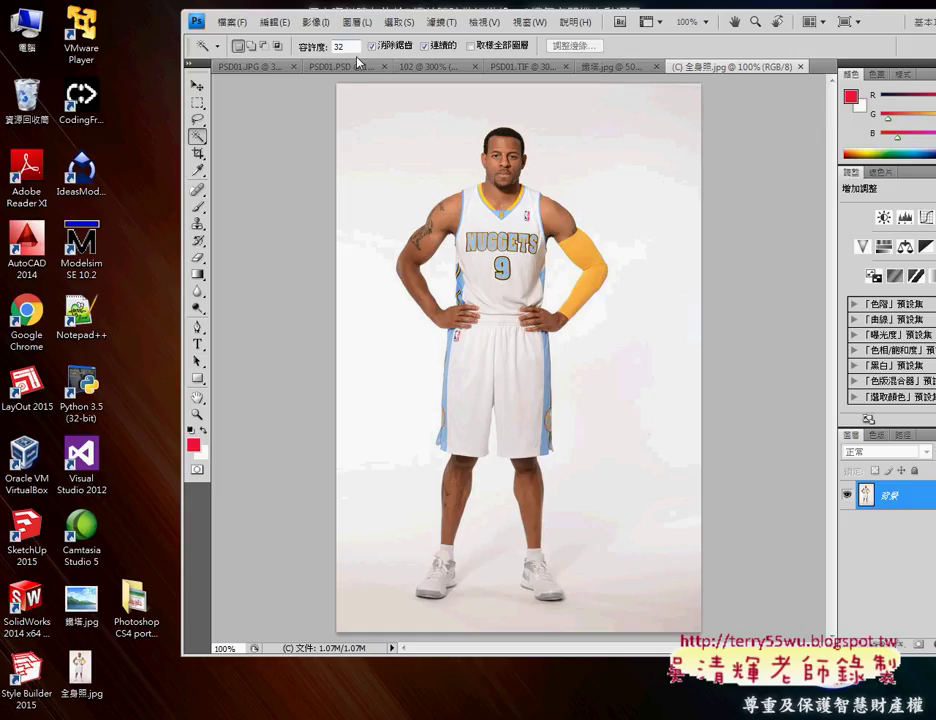
left_click(405, 136)
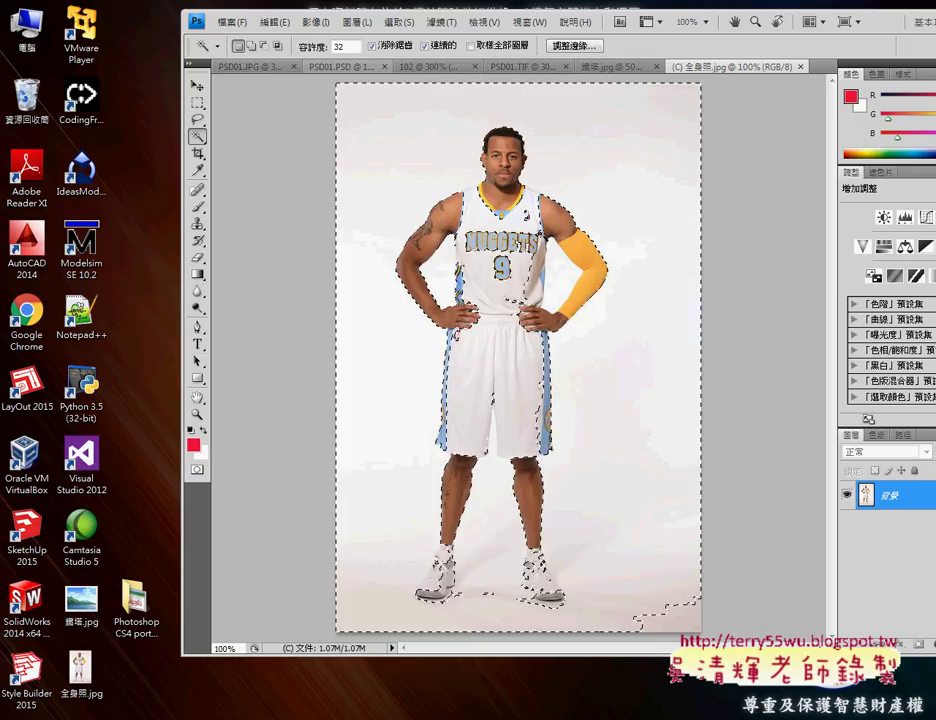
right_click(200, 140)
Step: Browse the open documents, then close PSD01.JPG without saving changes
left_click(613, 68)
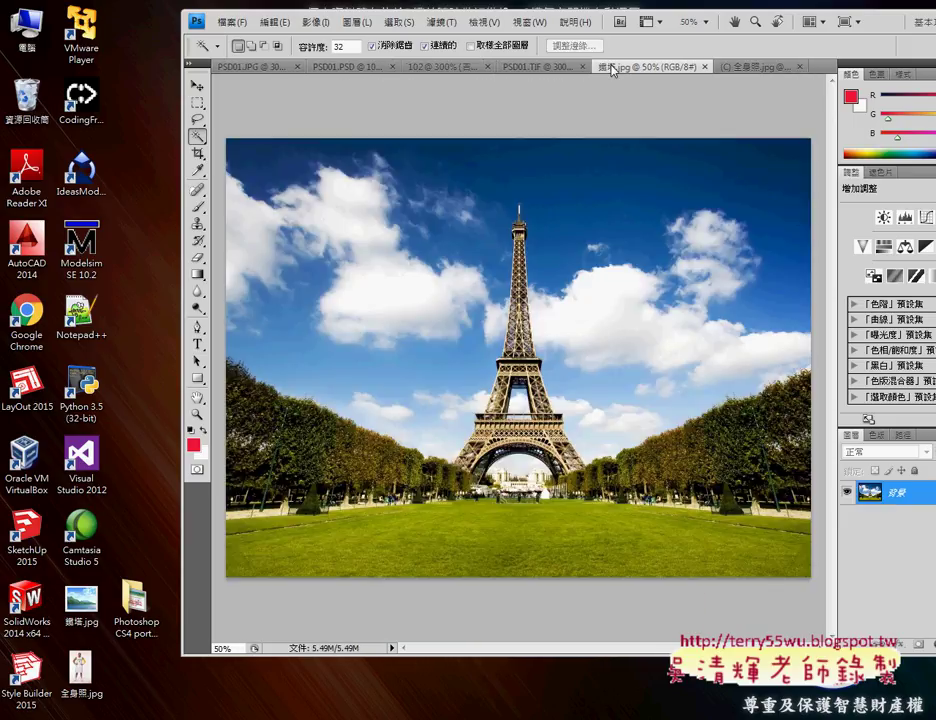
left_click(744, 68)
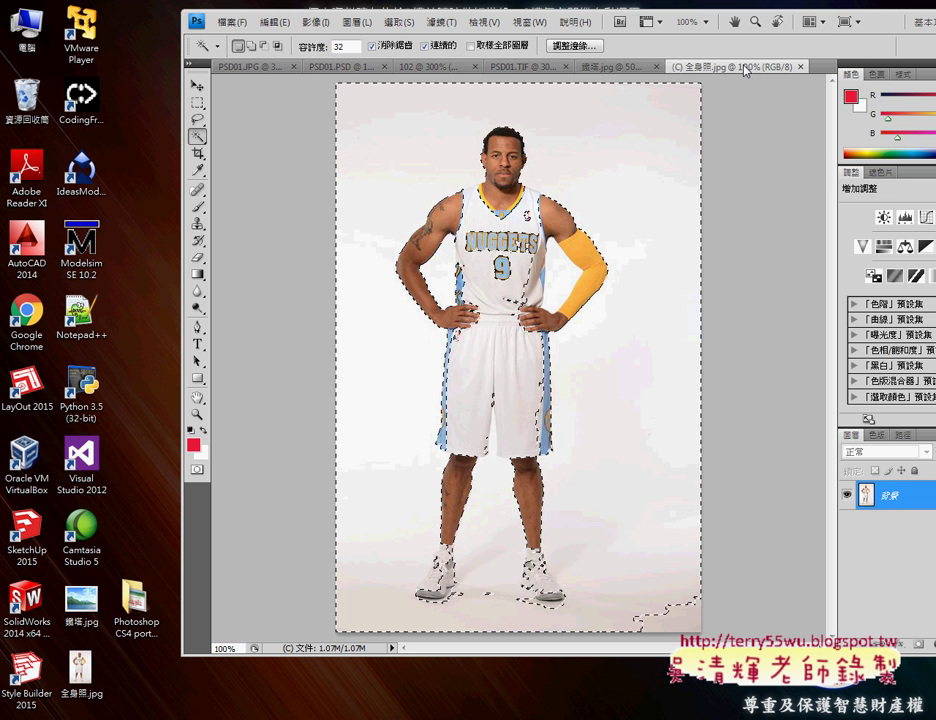
left_click(617, 68)
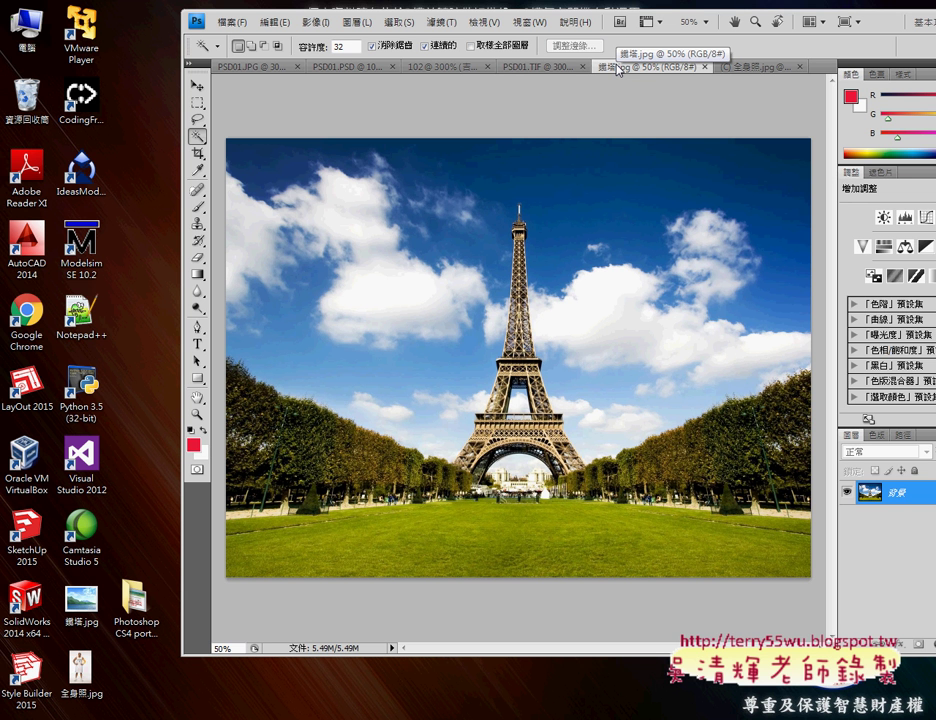
left_click(527, 68)
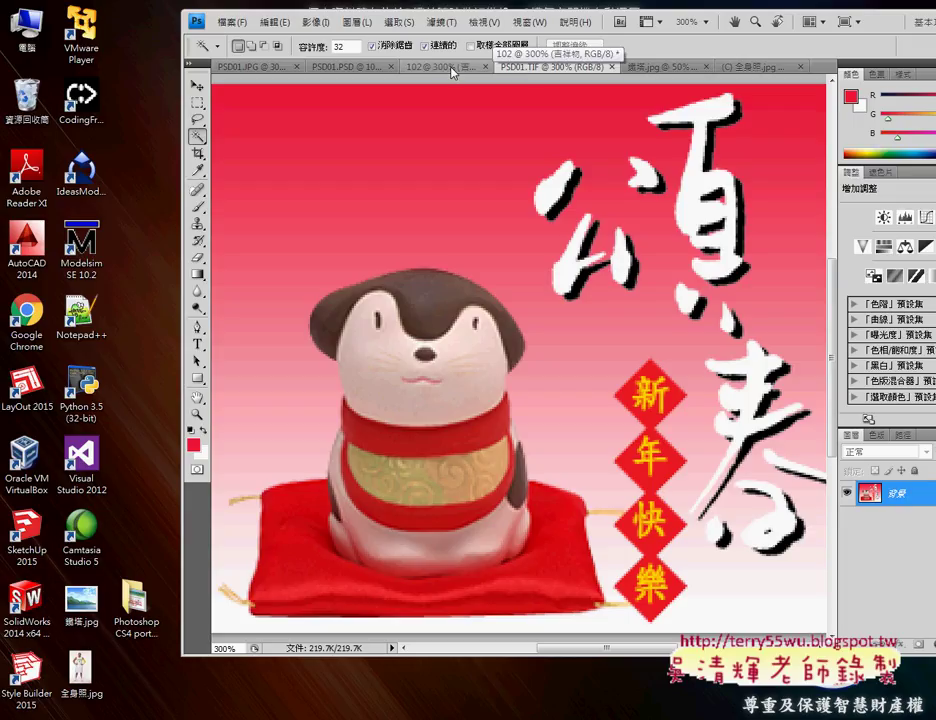
left_click(446, 68)
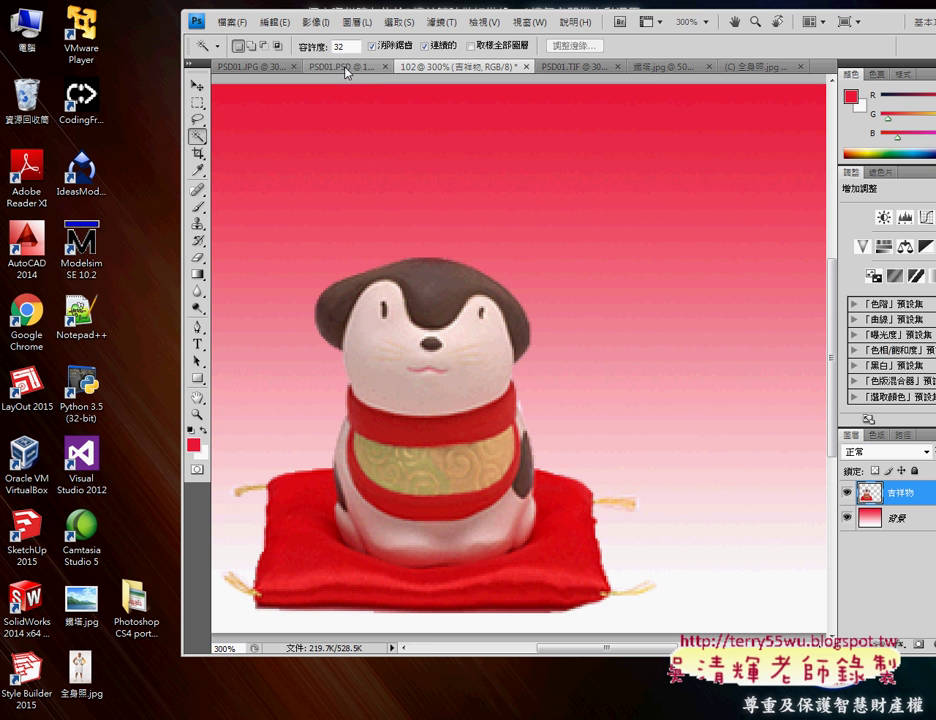
left_click(244, 71)
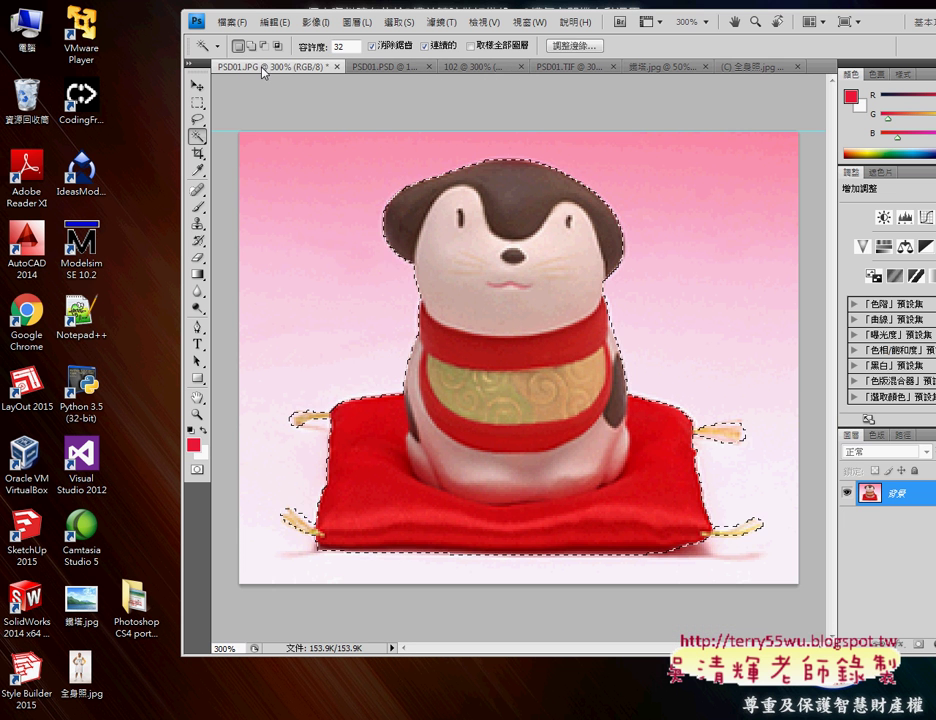
left_click(337, 66)
left_click(360, 271)
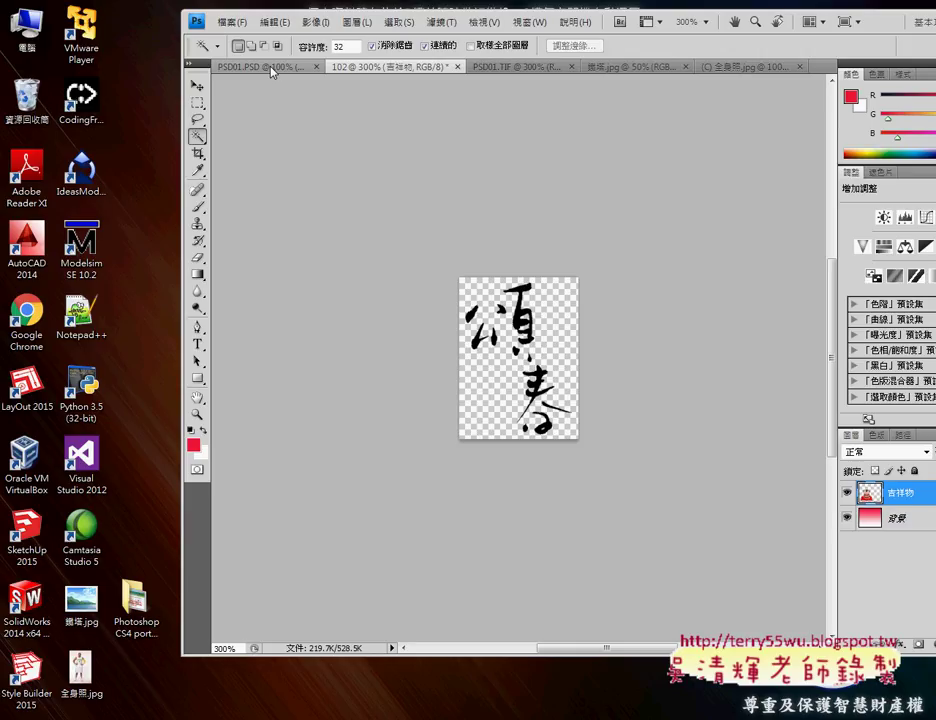
Step: Zoom into the PSD01.PSD calligraphy, compare it with the red card, and maximize the window
left_click(271, 67)
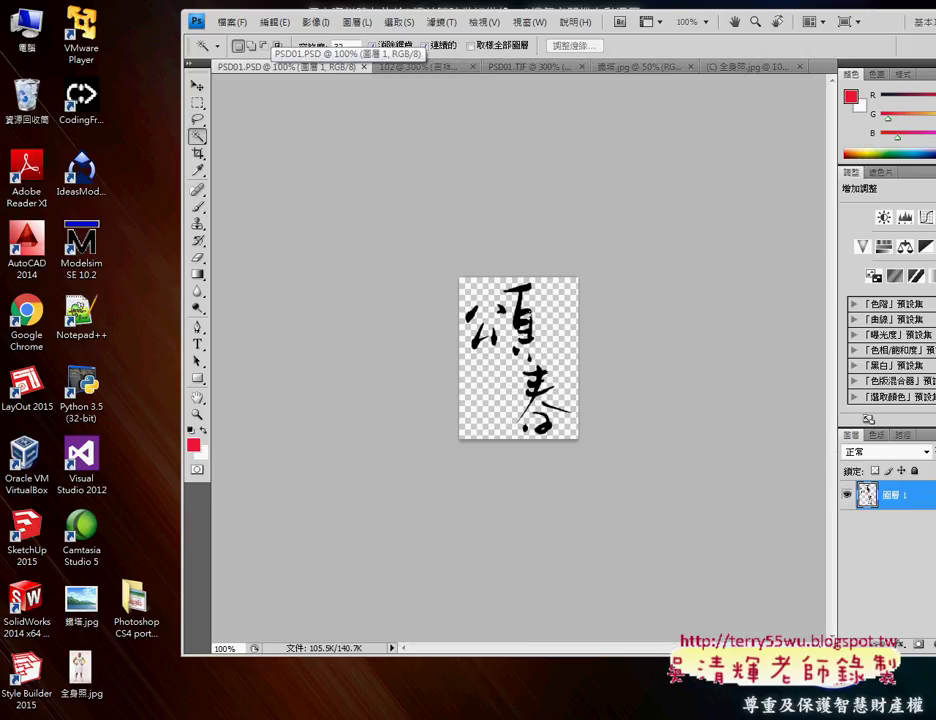
key("ctrl+plus")
key("ctrl+plus")
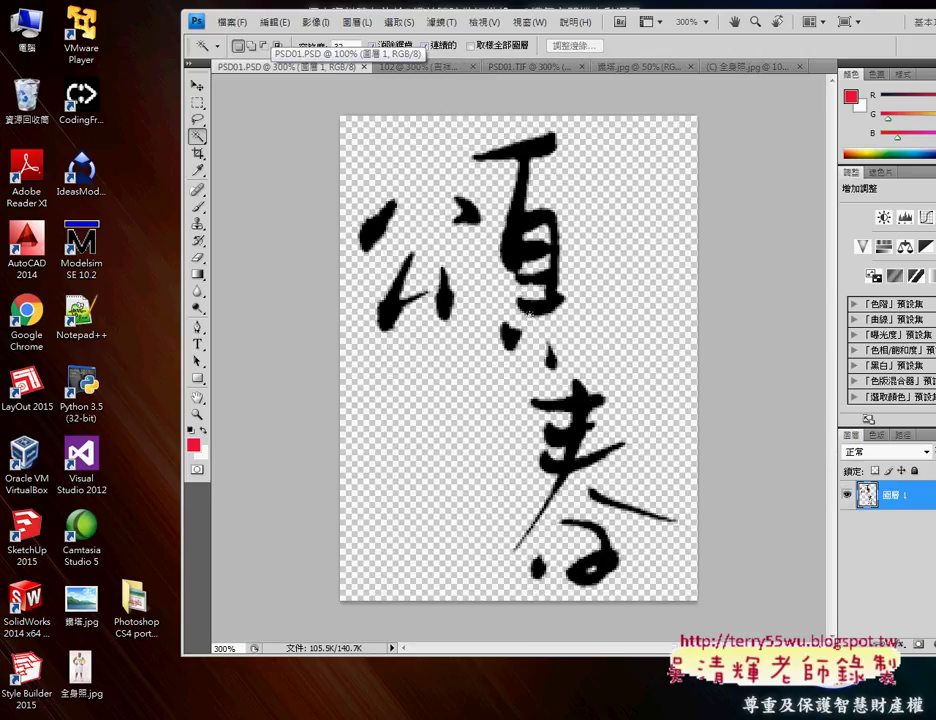
left_click(520, 66)
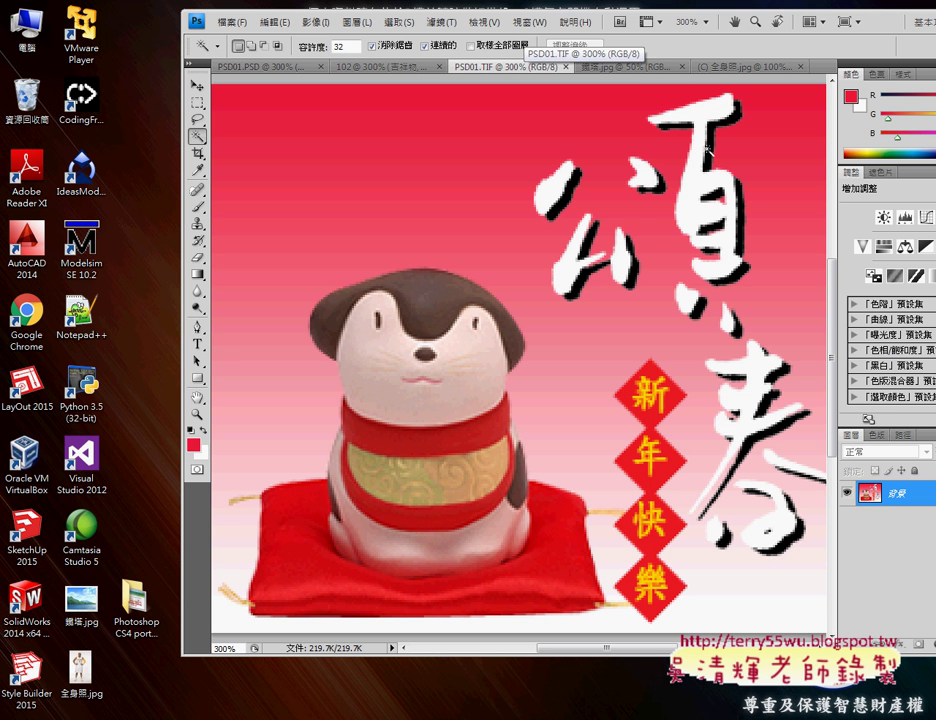
left_click(300, 66)
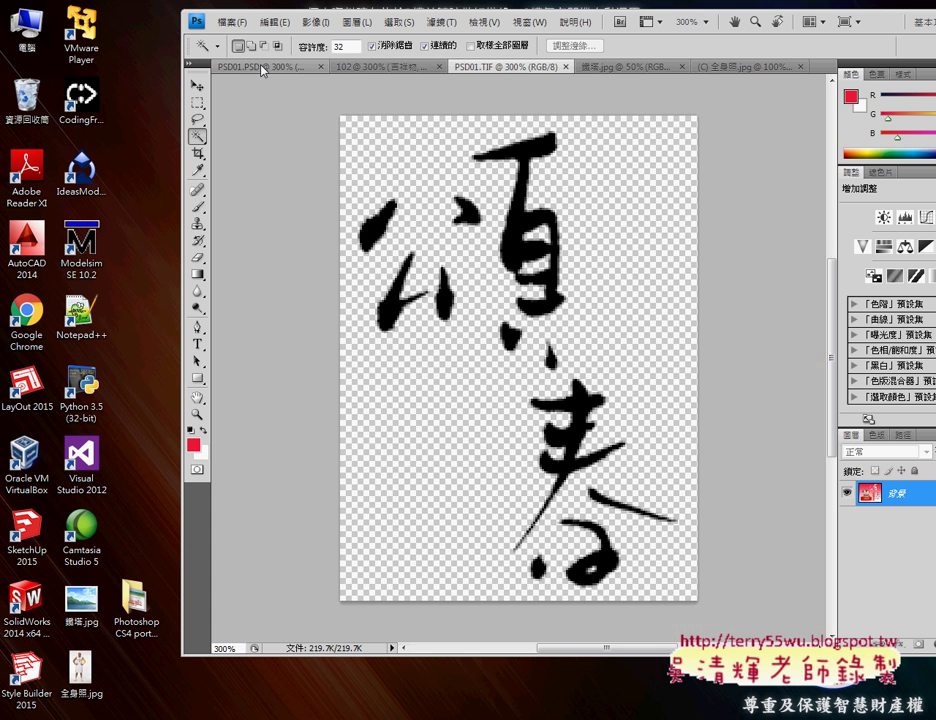
left_click(530, 68)
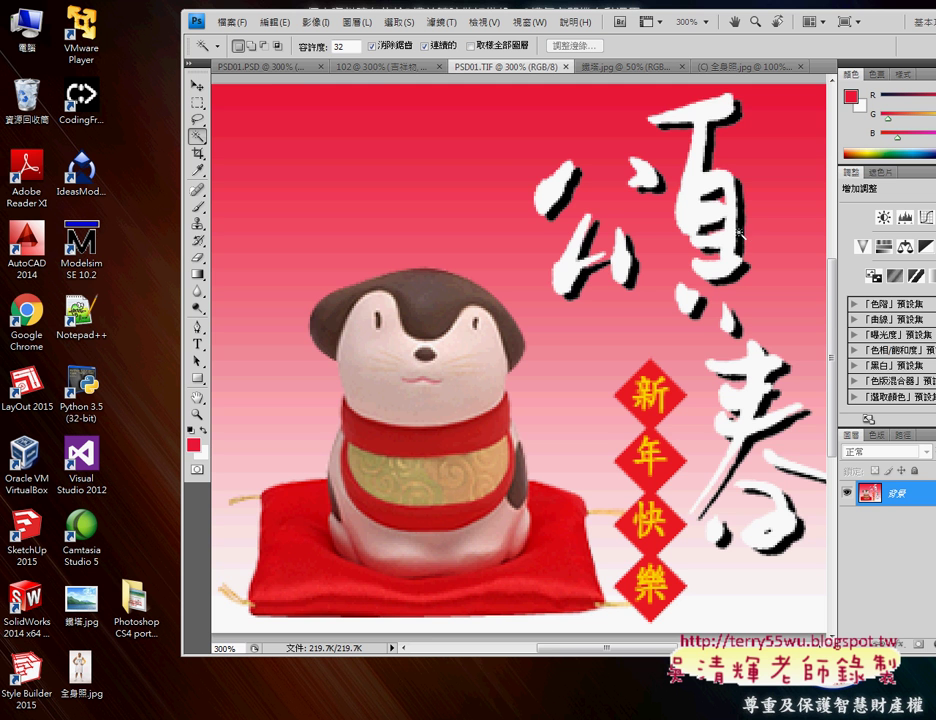
left_click(279, 68)
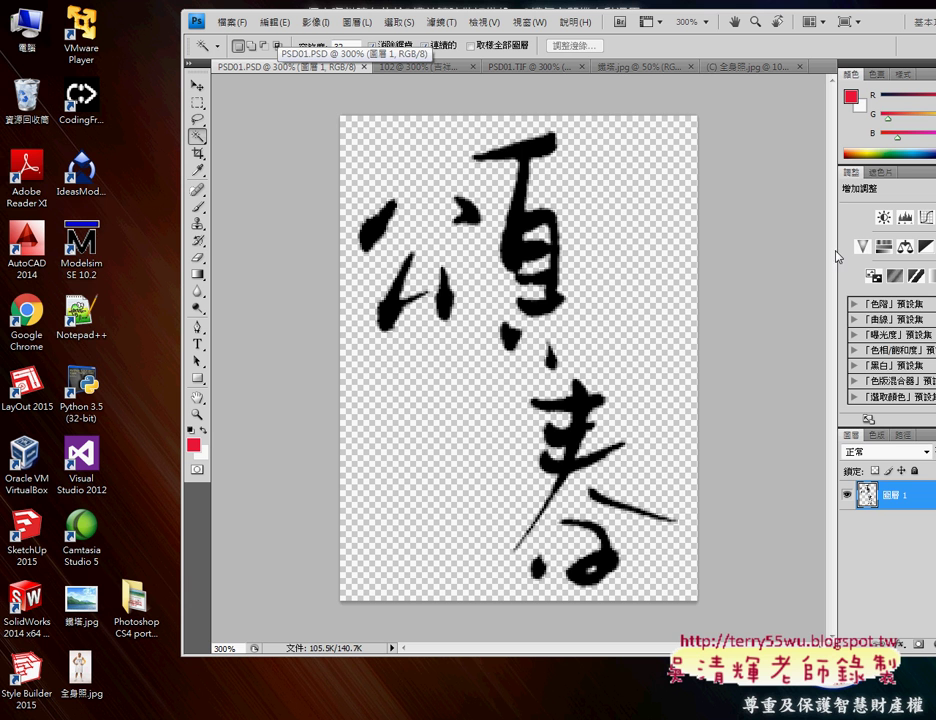
double_click(644, 17)
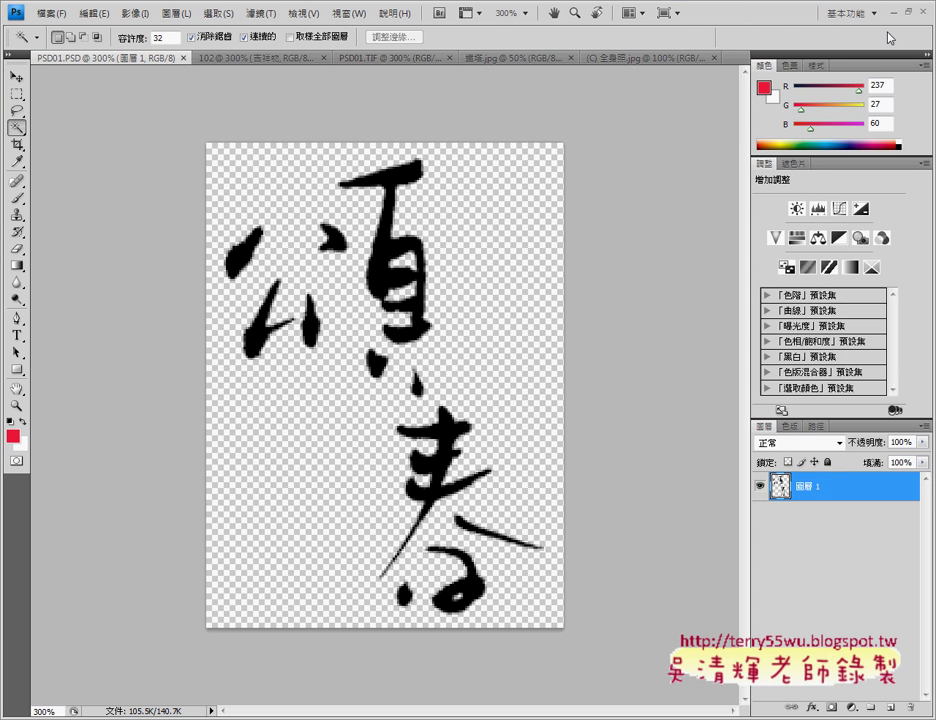
Step: Check the layer context menu for 圖層 1, then switch to the 鐵塔.jpg document
right_click(808, 488)
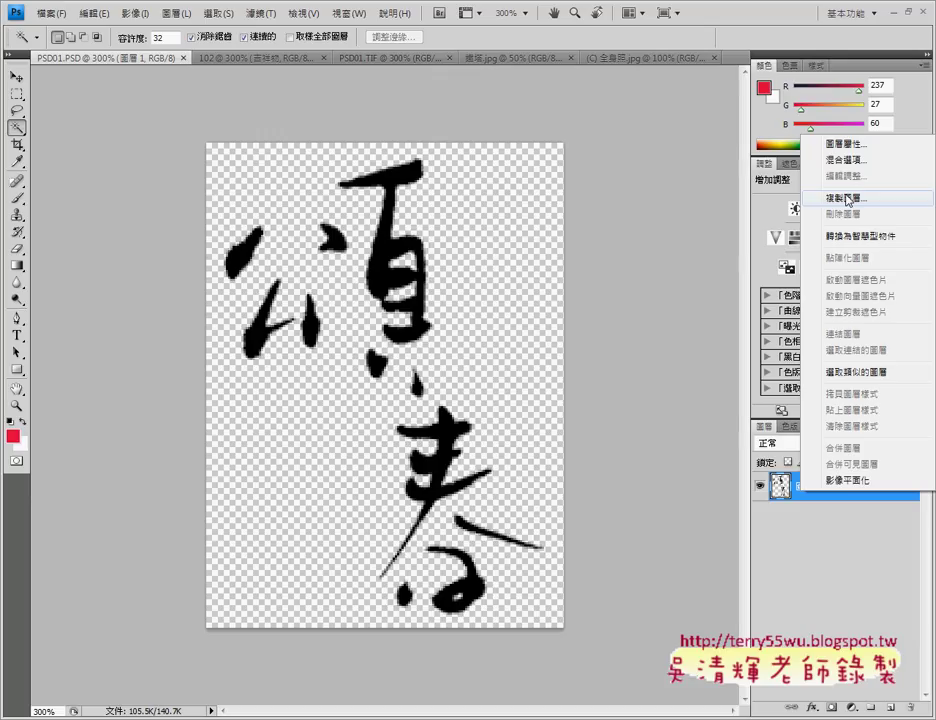
left_click(385, 62)
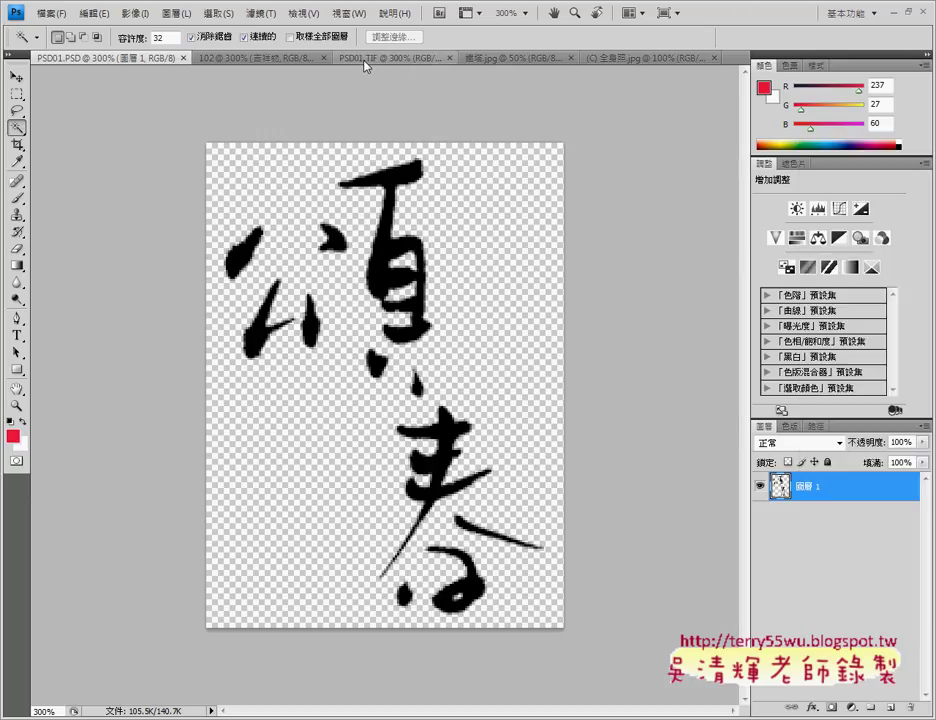
left_click(366, 66)
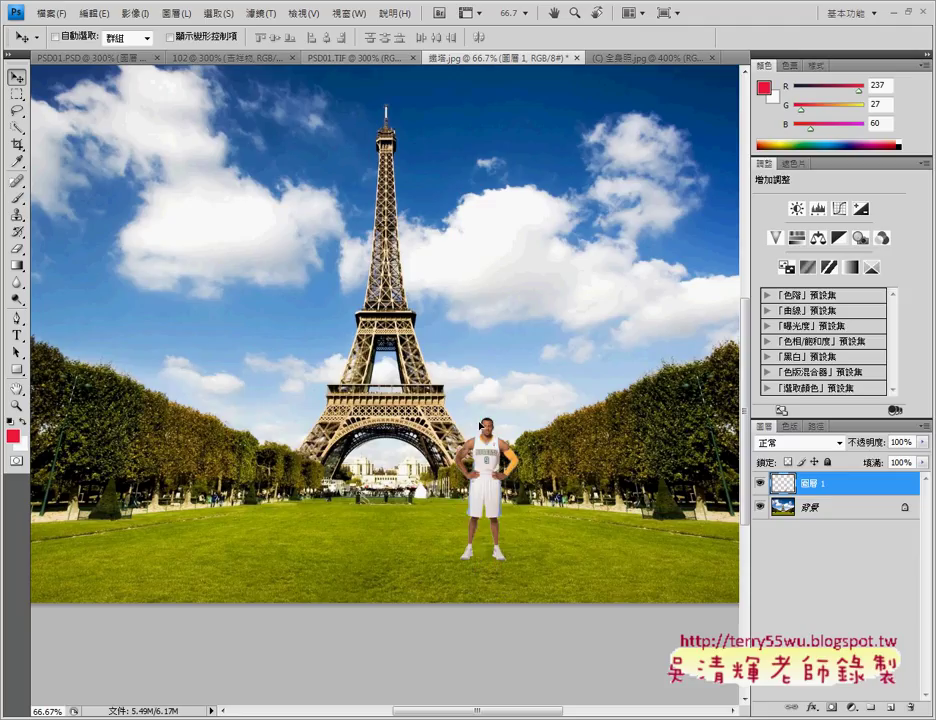
Step: Move the player on 圖層 1 from the tower top down onto the lawn right of the base
left_click_drag(491, 493, 388, 96)
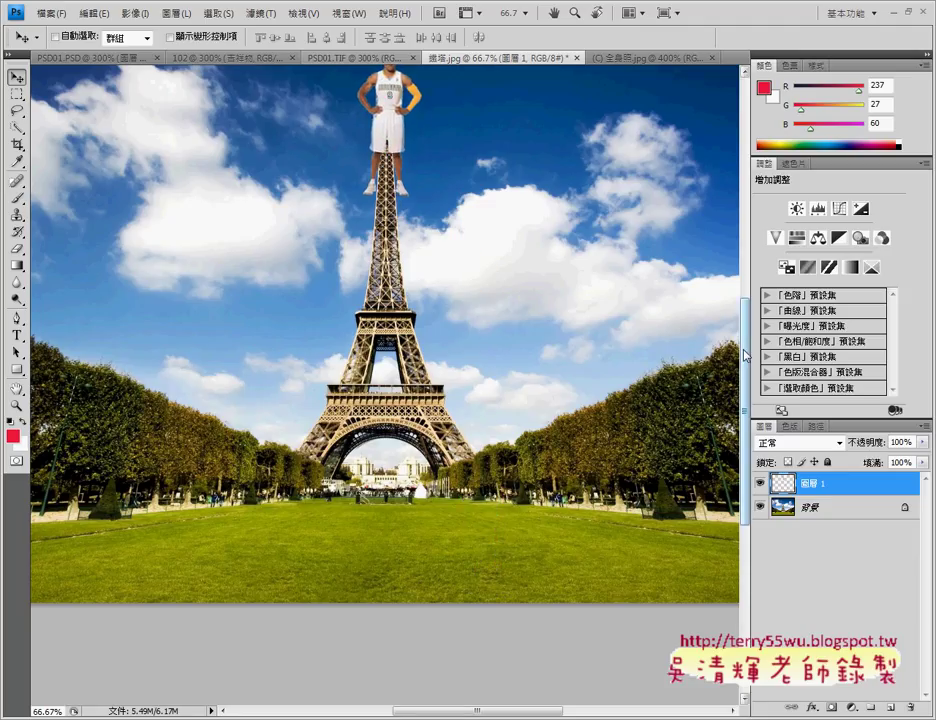
scroll(745, 355, "up", 3)
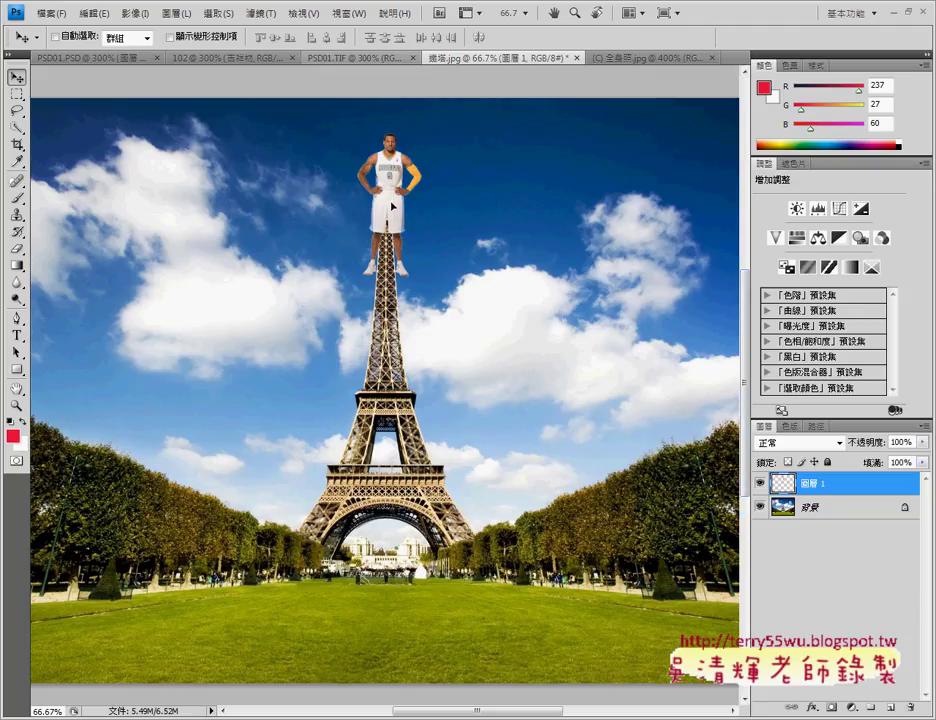
left_click_drag(393, 207, 503, 616)
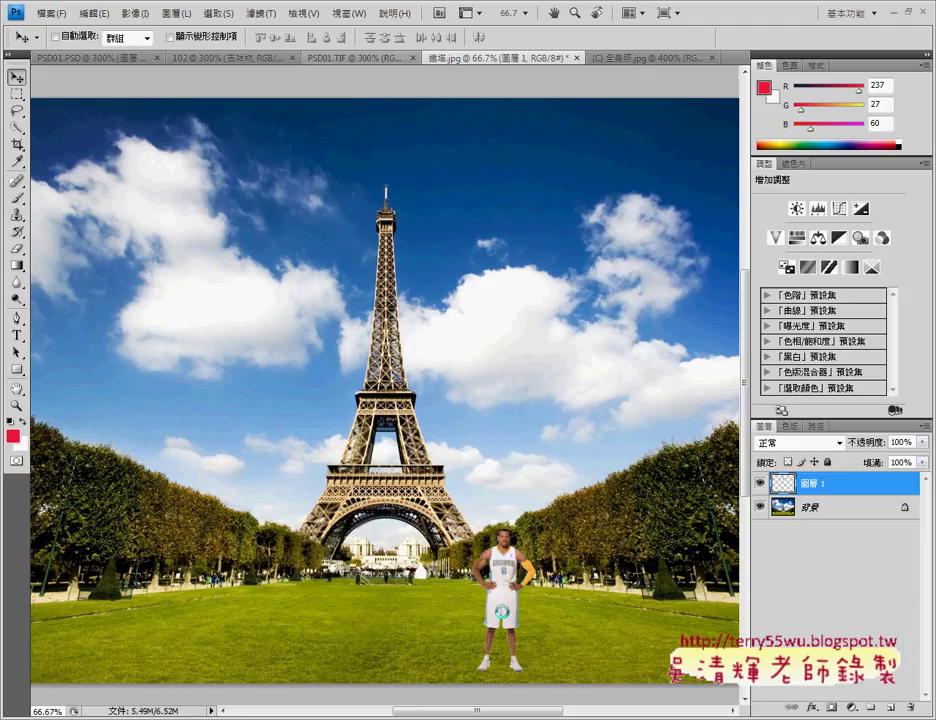
mouse_move(512, 594)
left_mouse_down()
mouse_move(545, 507)
mouse_move(659, 375)
mouse_move(220, 437)
mouse_move(212, 306)
mouse_move(182, 226)
mouse_move(378, 335)
mouse_move(396, 255)
mouse_move(520, 594)
mouse_move(532, 595)
left_mouse_up()
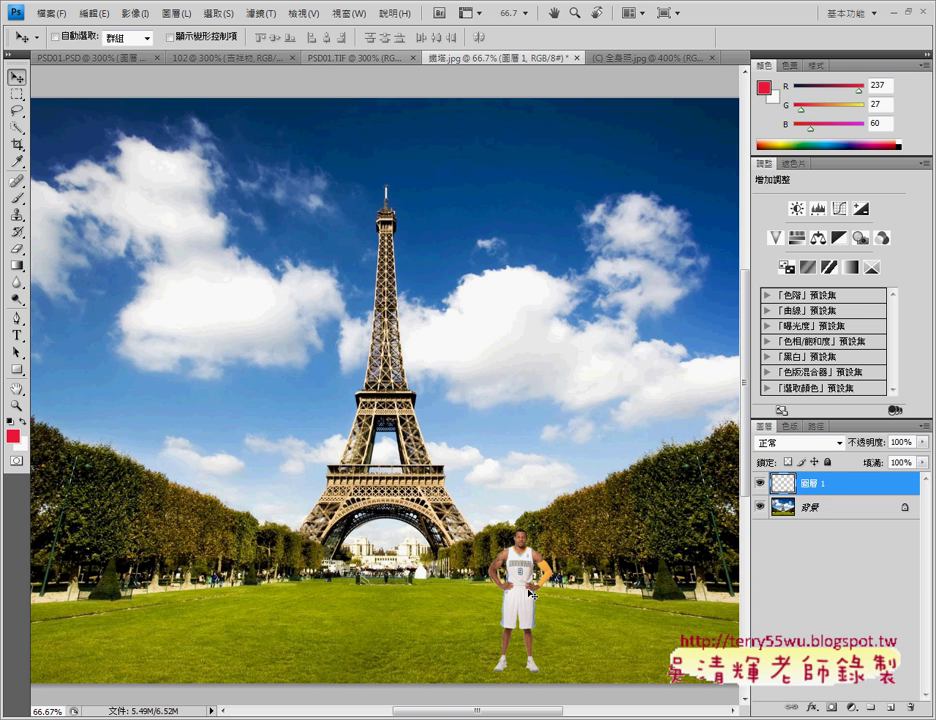
Step: Bring up 全身照.jpg at full view and deselect the existing selection
left_click(633, 59)
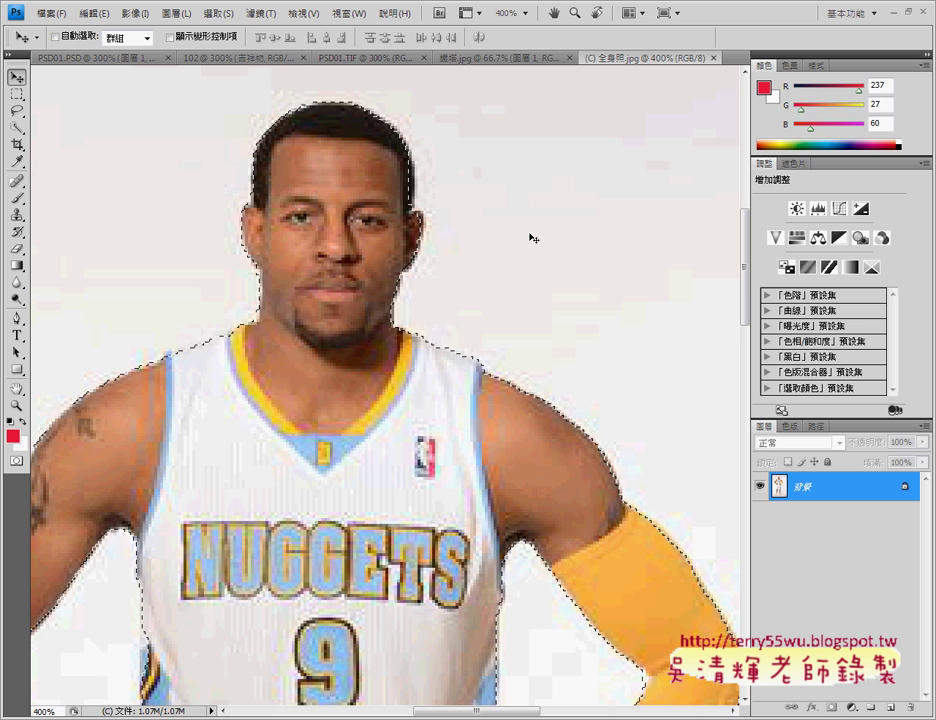
key("ctrl+1")
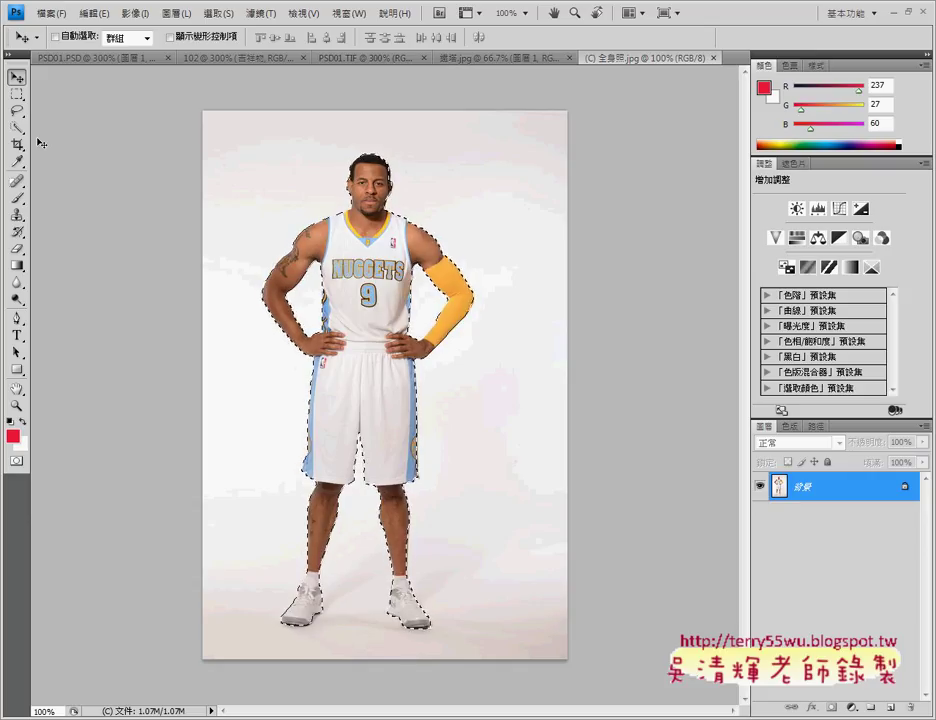
left_click(16, 111)
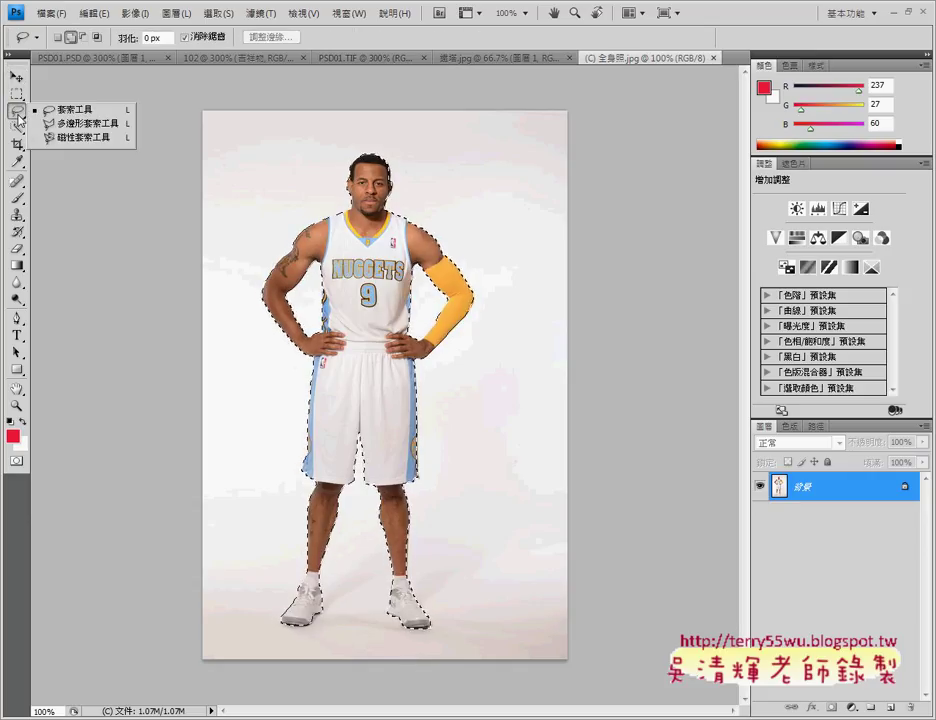
left_click(17, 128)
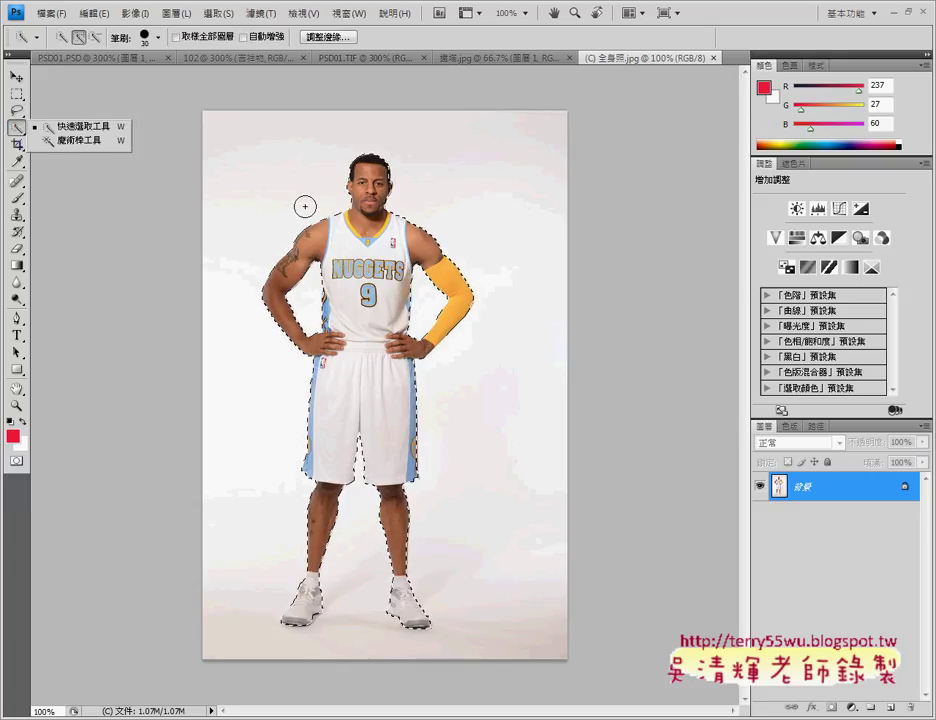
left_click(260, 14)
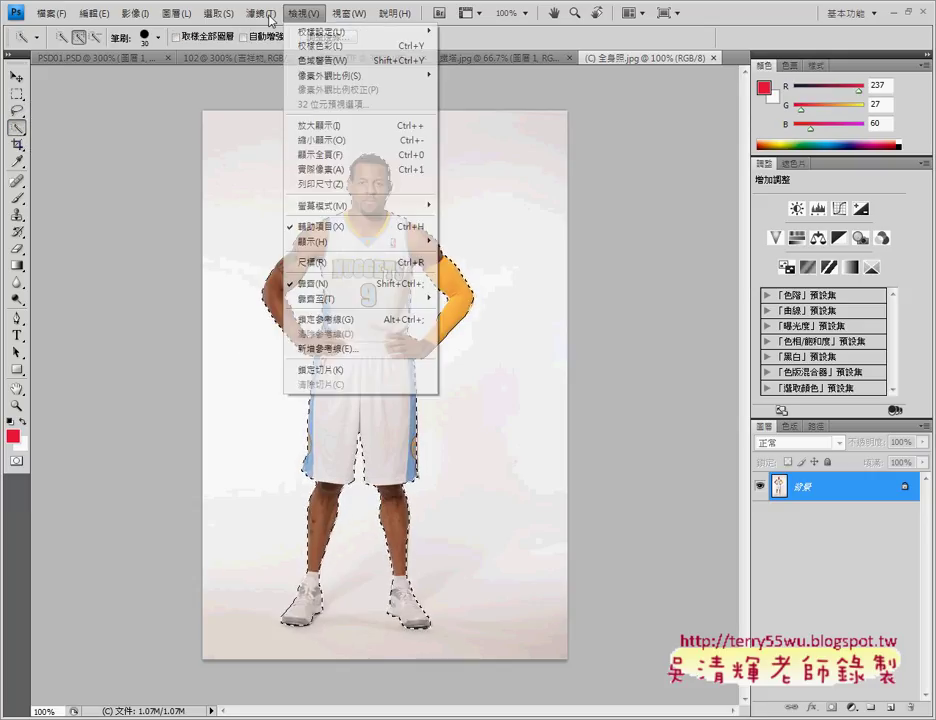
mouse_move(219, 14)
left_click(236, 47)
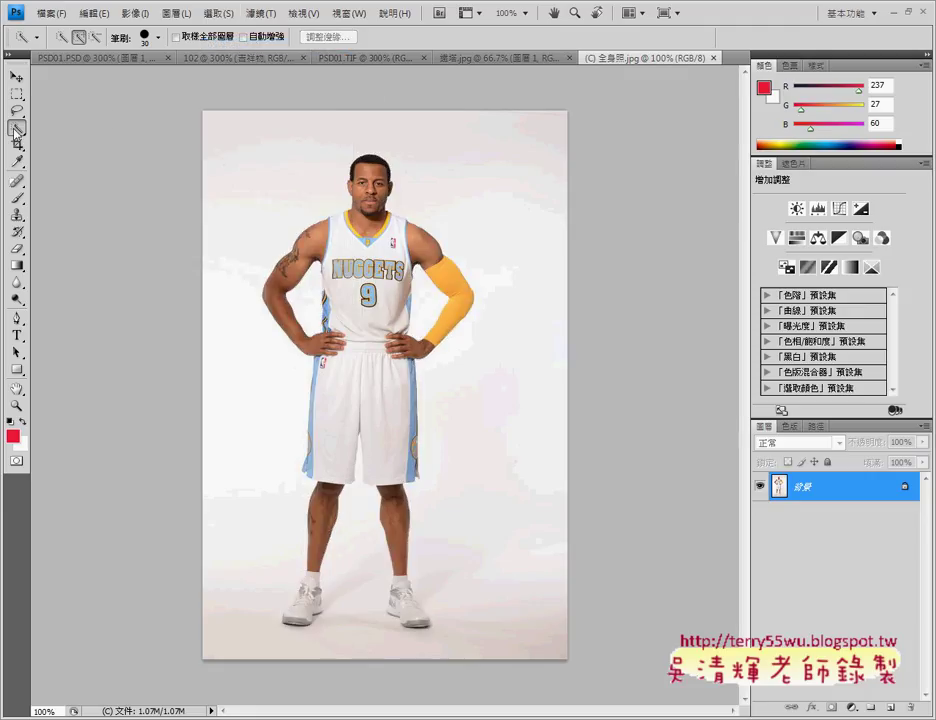
Step: Quick-select the white background, then inverse the selection to isolate the player
left_click_drag(16, 128, 72, 133)
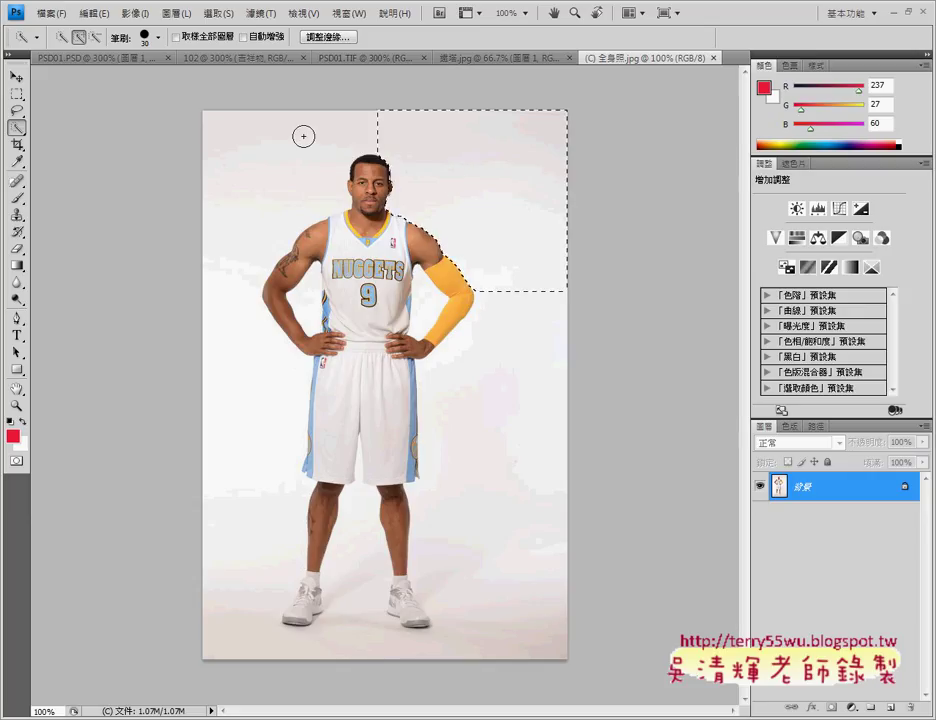
left_click_drag(302, 134, 269, 154)
left_click_drag(434, 384, 516, 473)
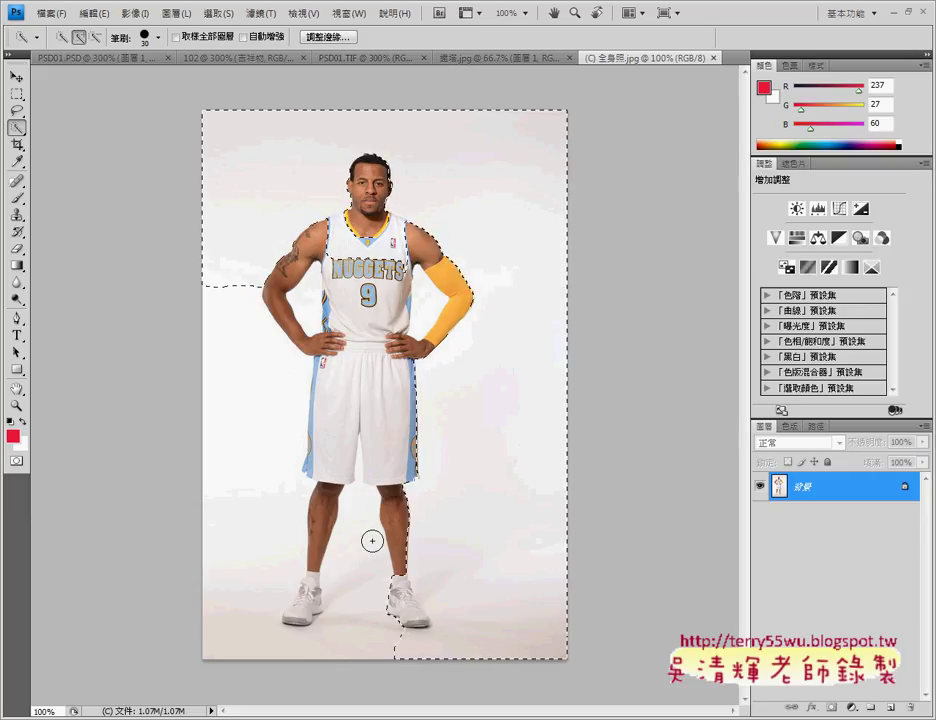
left_click_drag(372, 539, 244, 472)
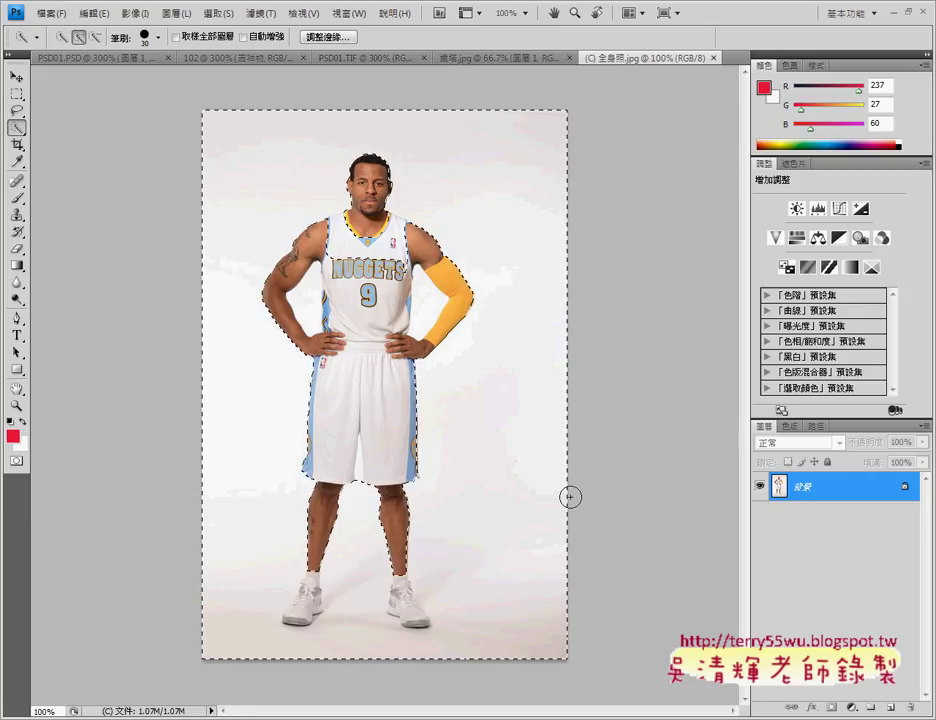
left_click(219, 13)
left_click(234, 77)
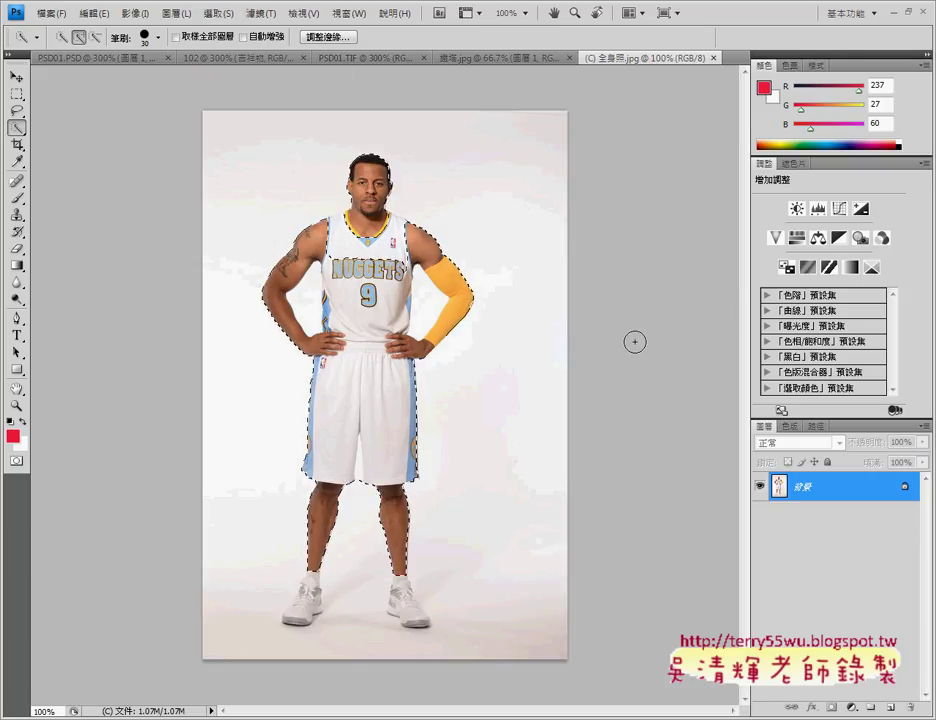
Step: Zoom in and refine the selection with the Lasso along the neckline and shoulder
left_click(18, 111)
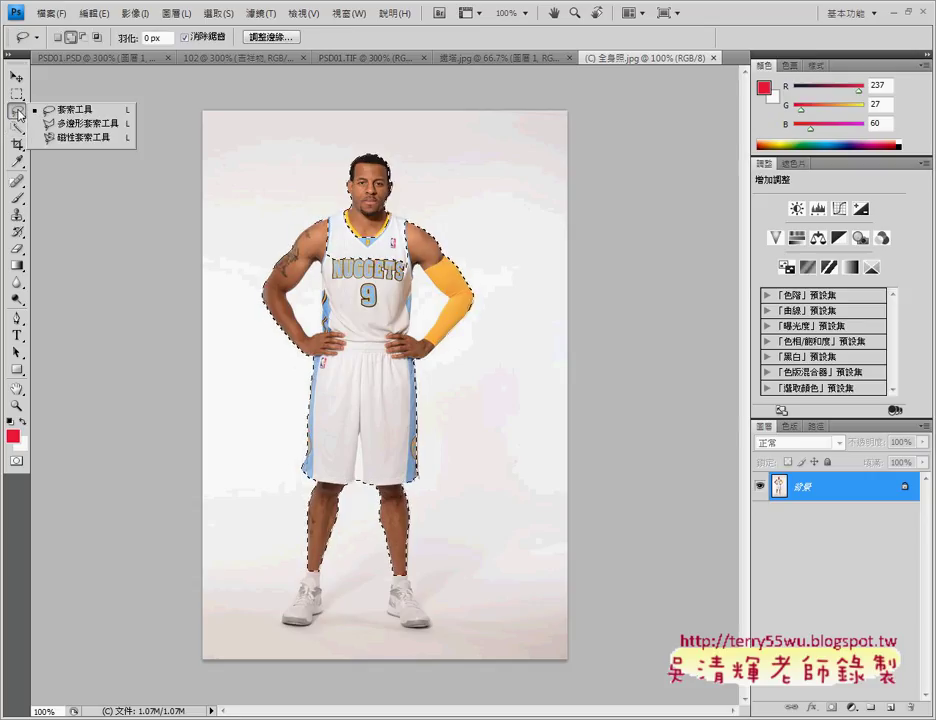
left_click(93, 110)
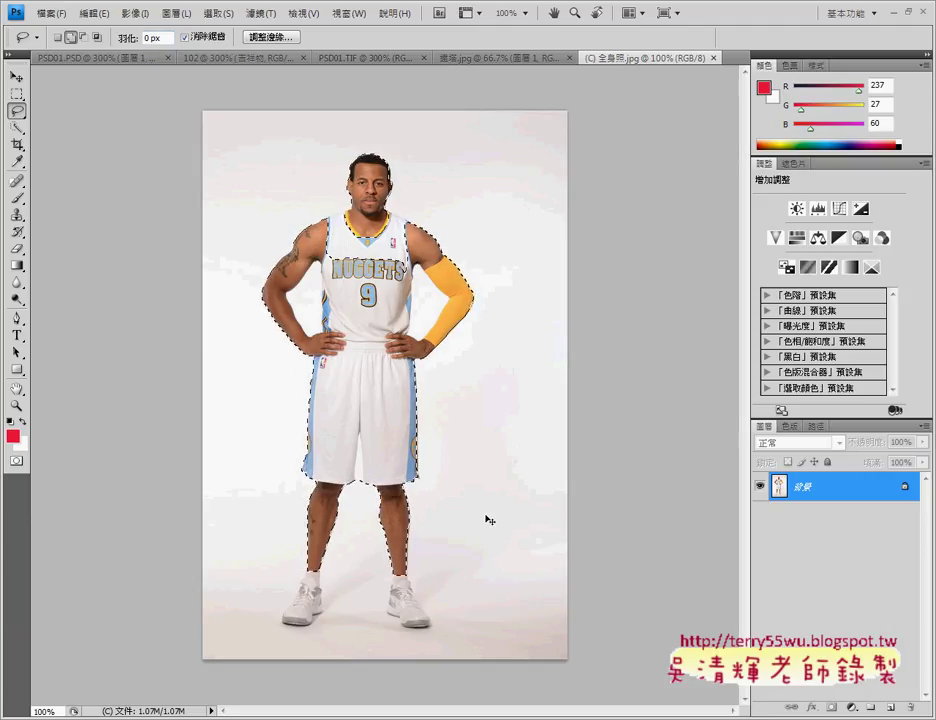
key("ctrl+plus")
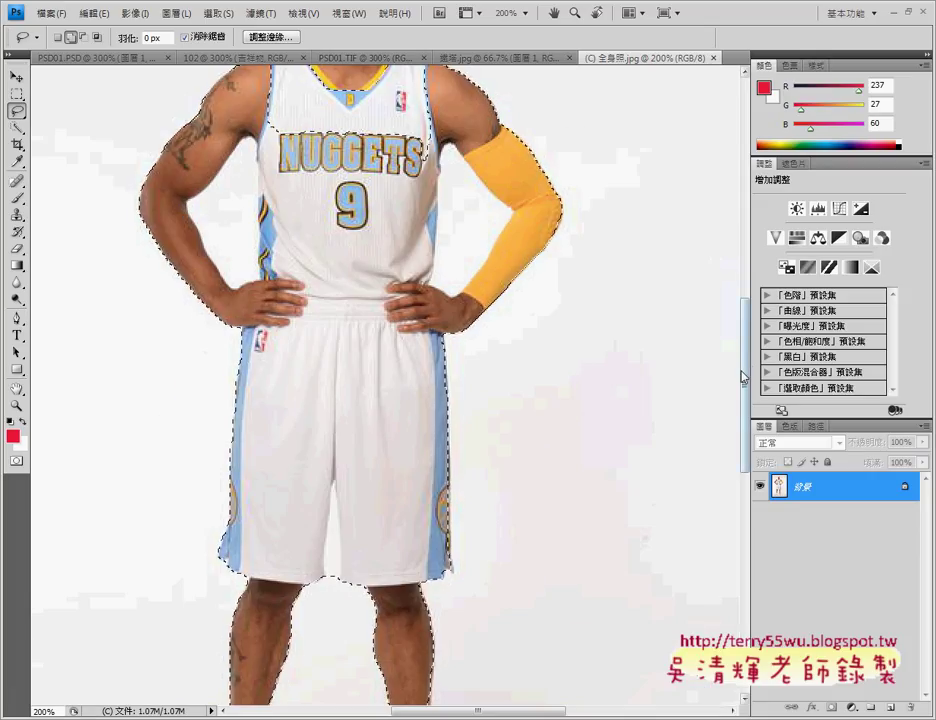
left_click_drag(743, 377, 745, 310)
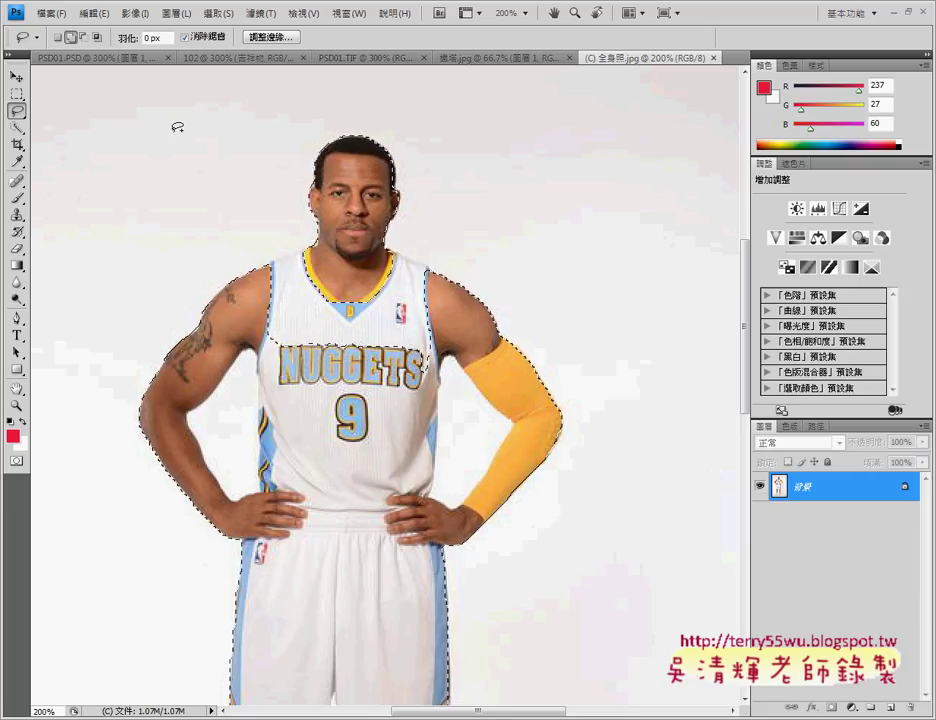
left_click(84, 41)
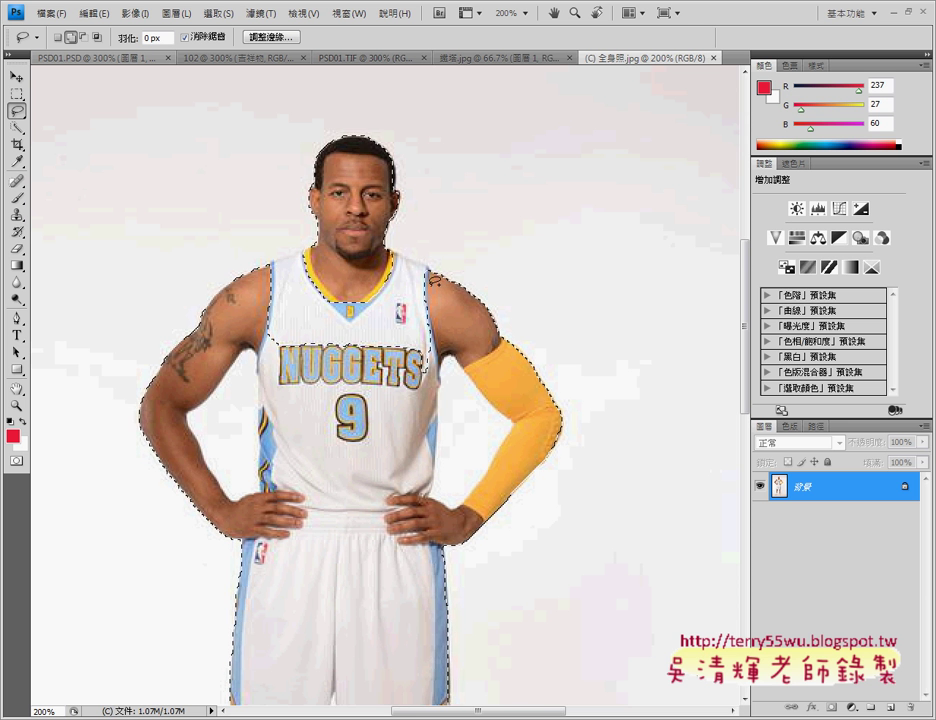
key("ctrl+plus")
key("ctrl+plus")
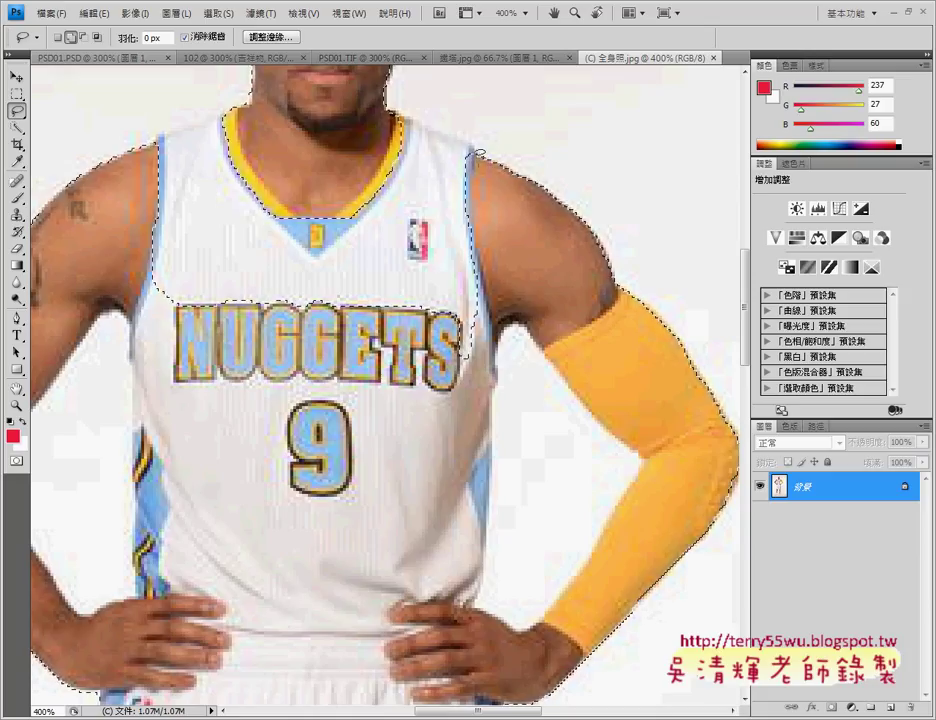
mouse_move(451, 134)
left_mouse_down()
mouse_move(406, 112)
mouse_move(238, 125)
left_mouse_up()
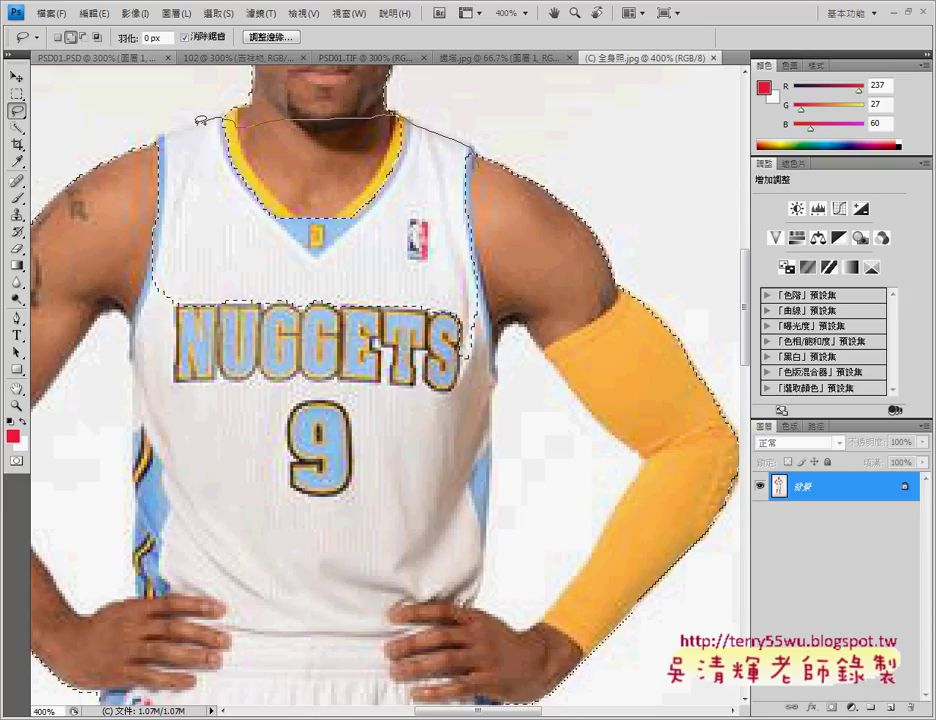
mouse_move(238, 125)
left_mouse_down()
mouse_move(180, 127)
mouse_move(122, 245)
mouse_move(159, 313)
mouse_move(292, 358)
left_mouse_up()
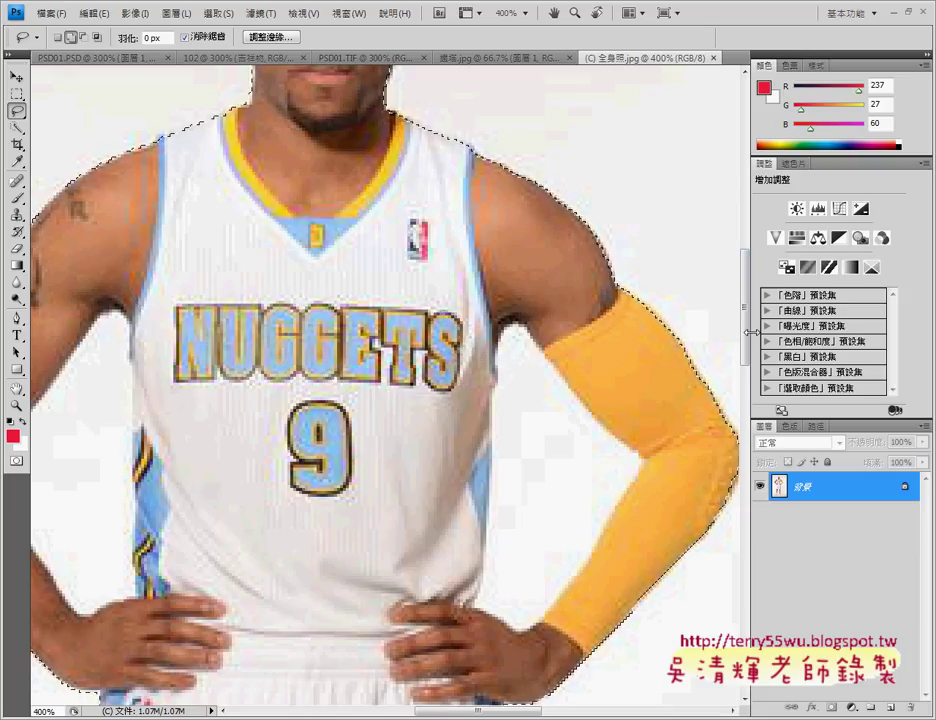
left_click_drag(745, 340, 745, 365)
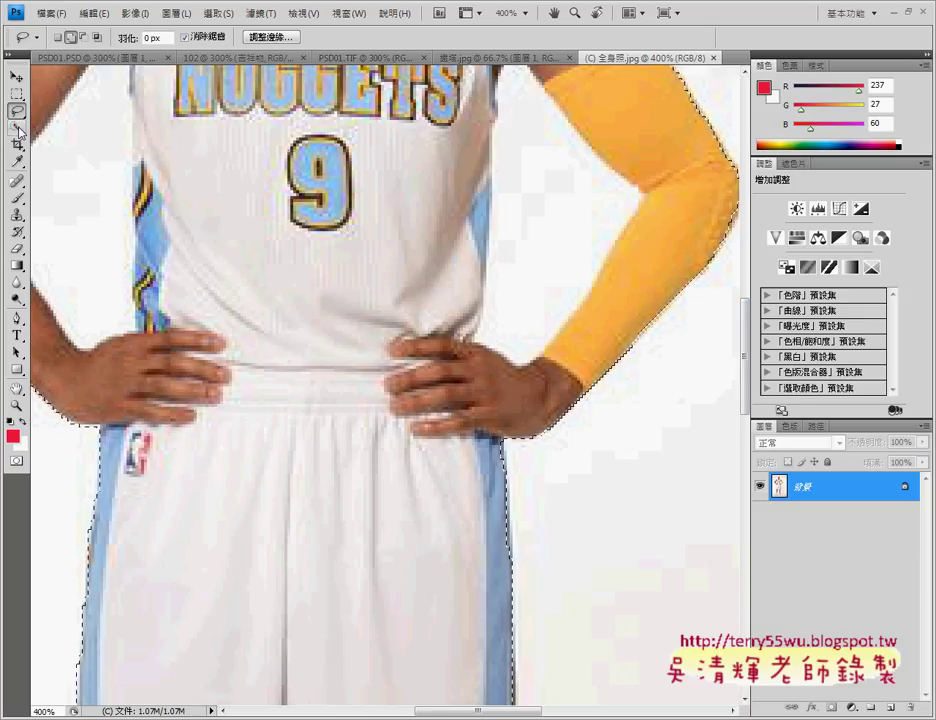
Step: Subtract the background beside the torso and arm using Quick Selection in Subtract mode
left_click(18, 128)
left_click(68, 128)
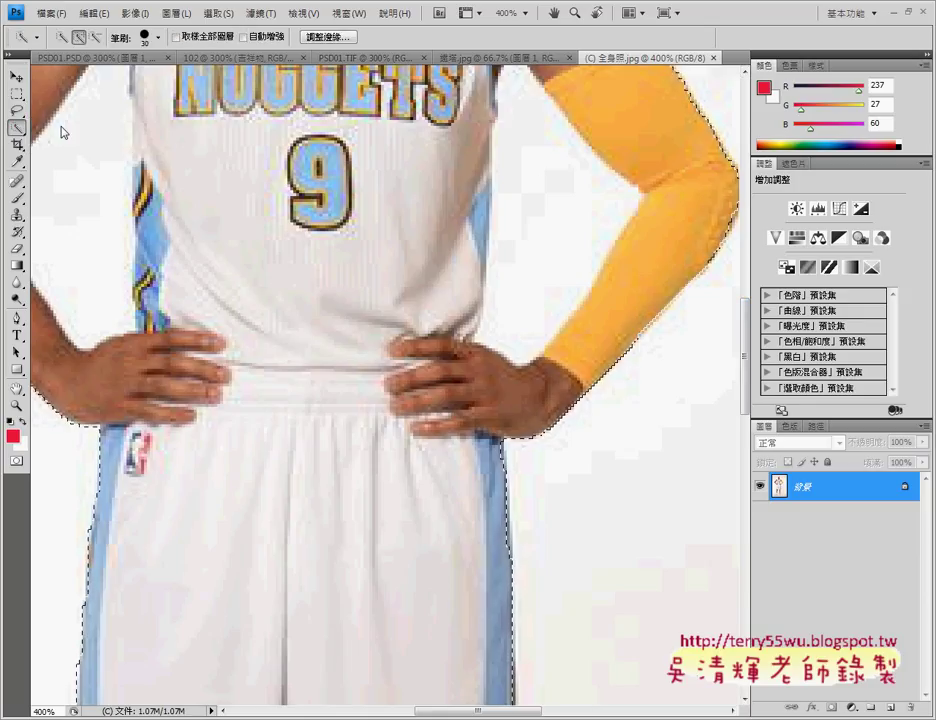
left_click(96, 38)
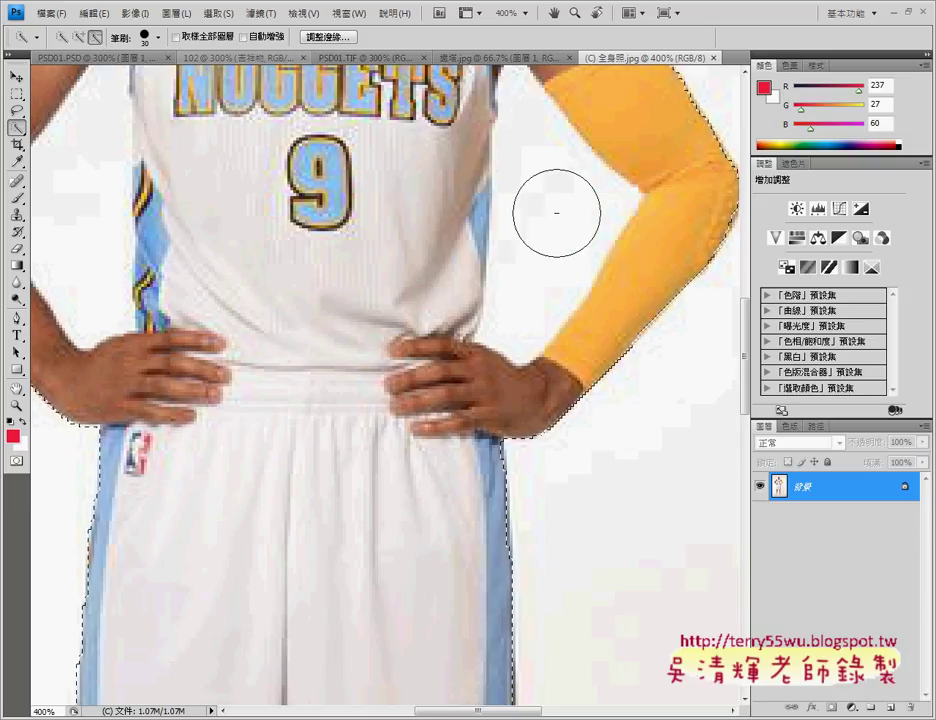
left_click(555, 211)
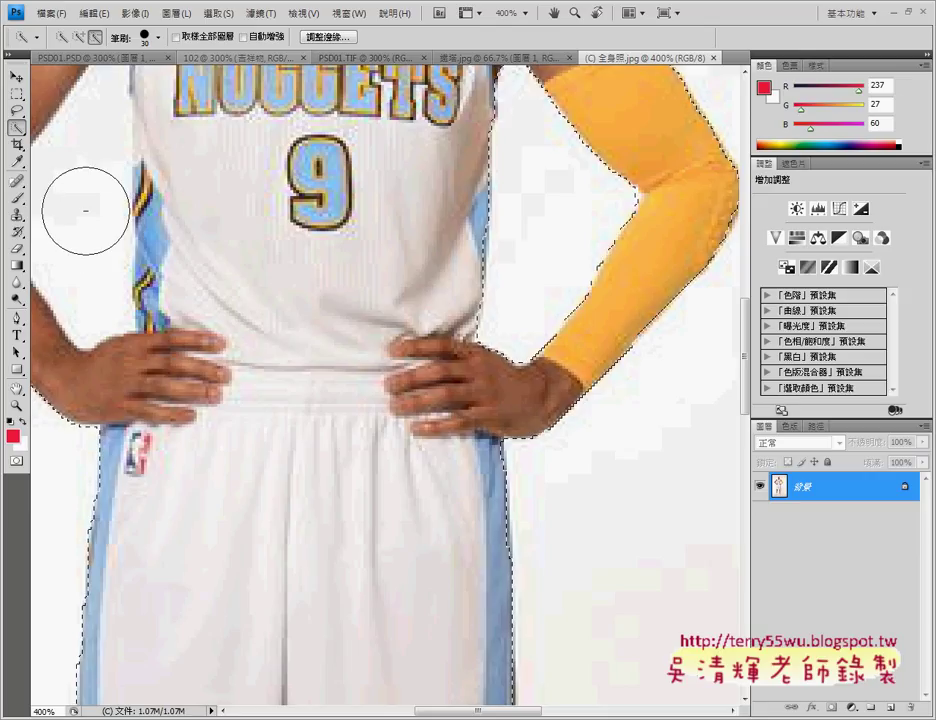
left_click_drag(80, 208, 118, 243)
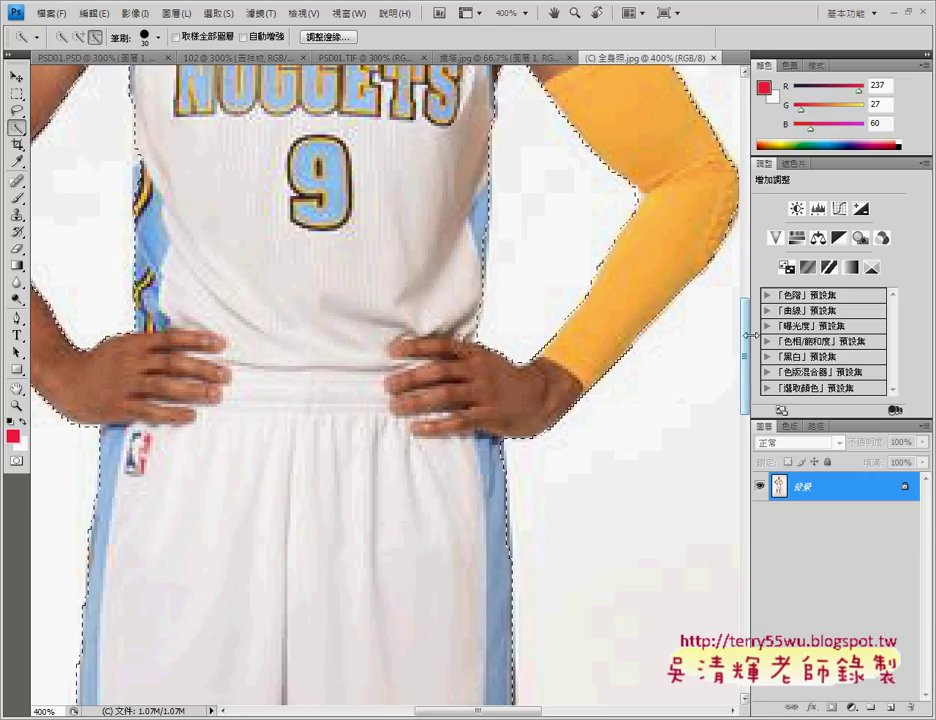
scroll(749, 318, "up", 2)
scroll(749, 318, "down", 2)
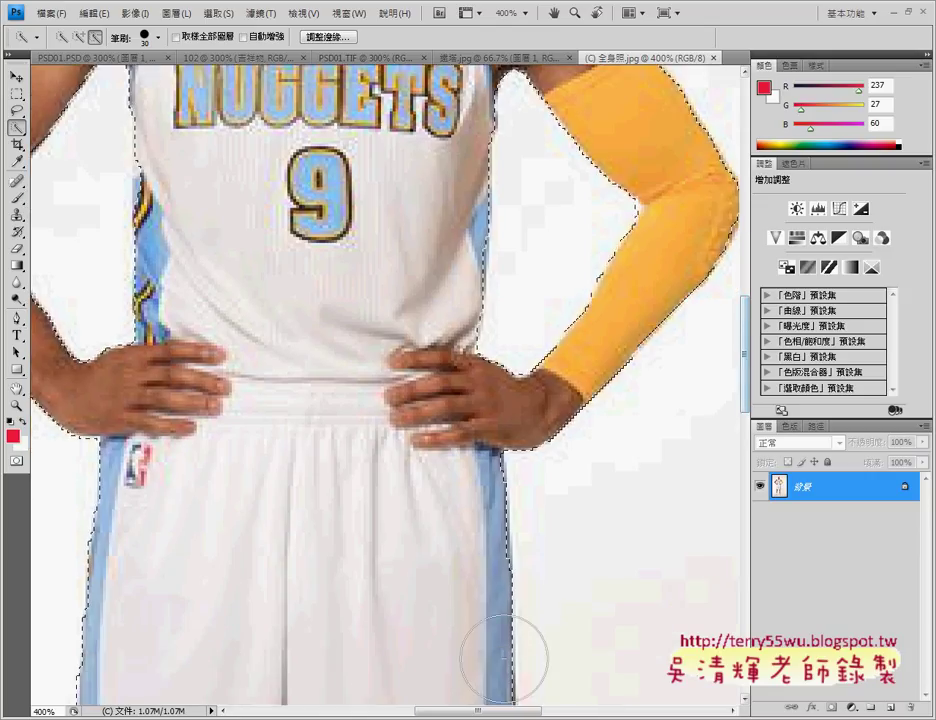
left_click_drag(471, 714, 423, 714)
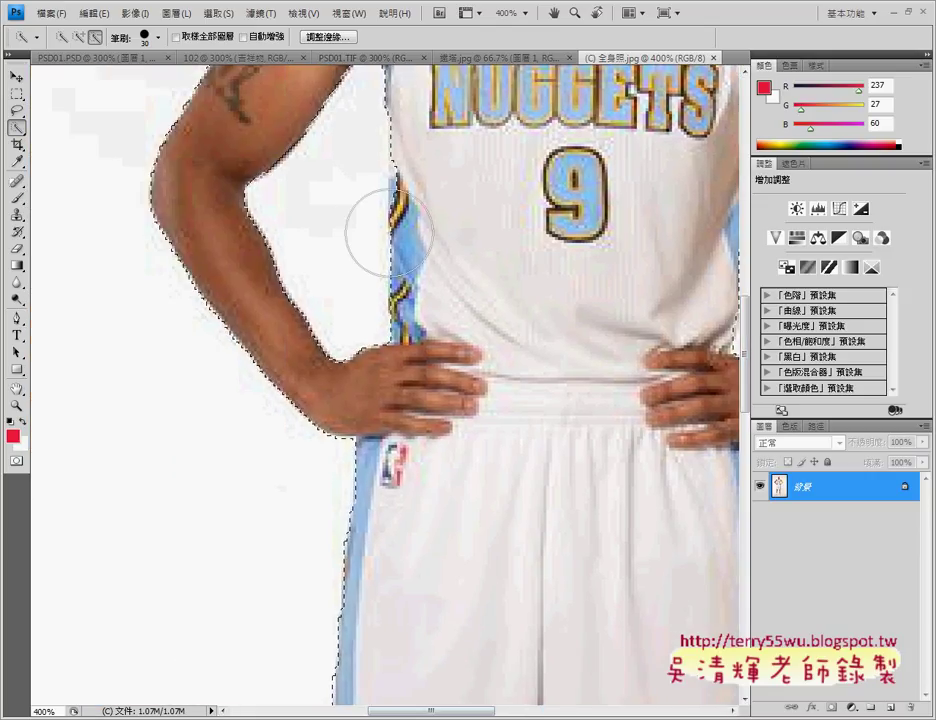
Step: Cut the background gap between the legs out of the selection with the Lasso
left_click(17, 112)
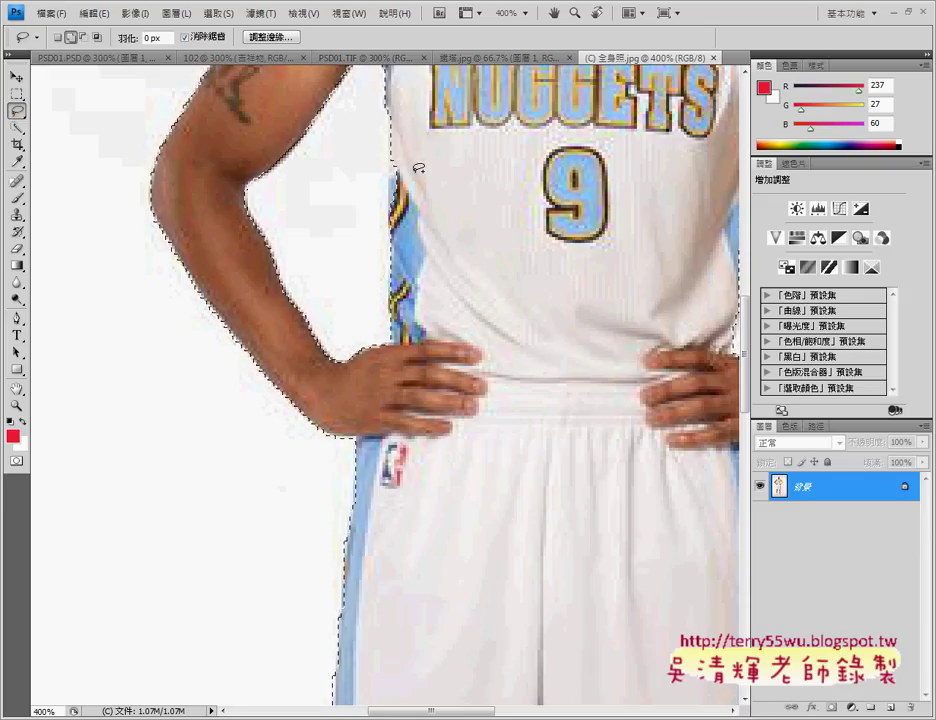
left_click(72, 39)
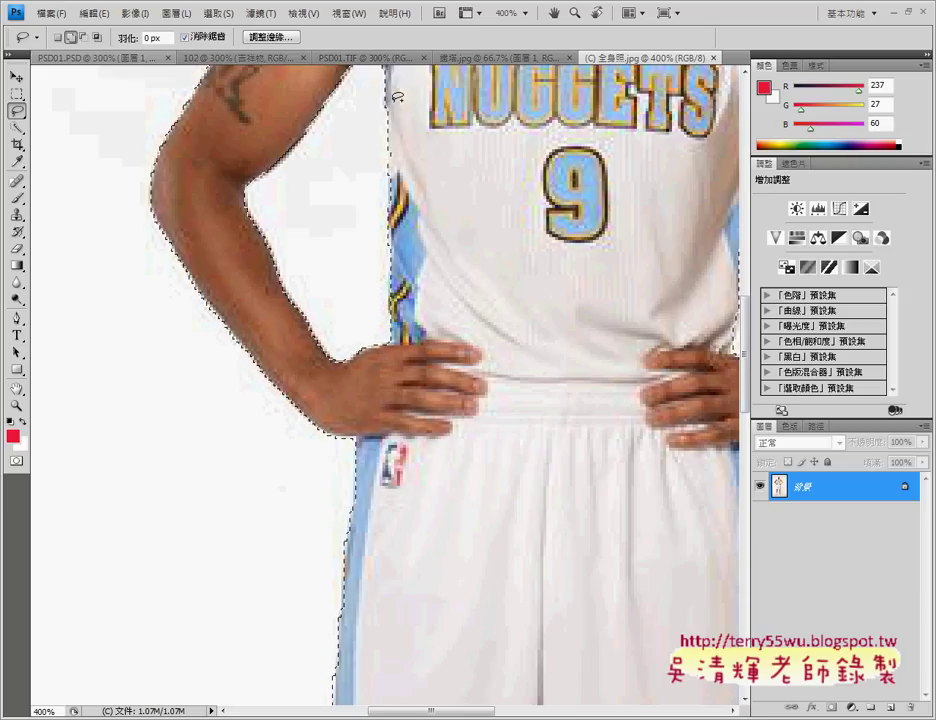
left_click_drag(746, 348, 744, 436)
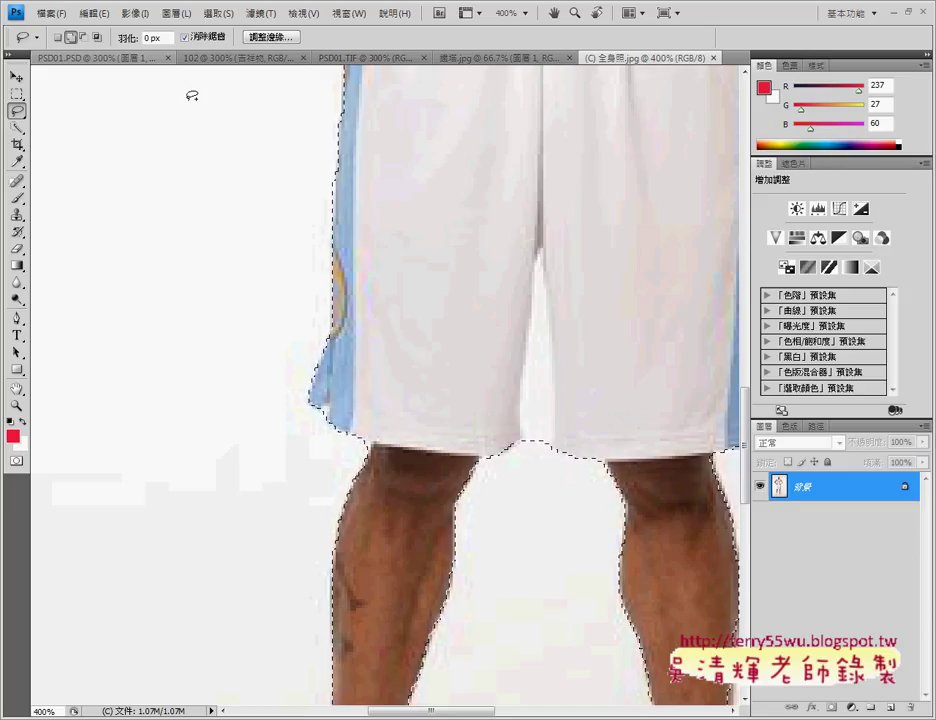
left_click(83, 38)
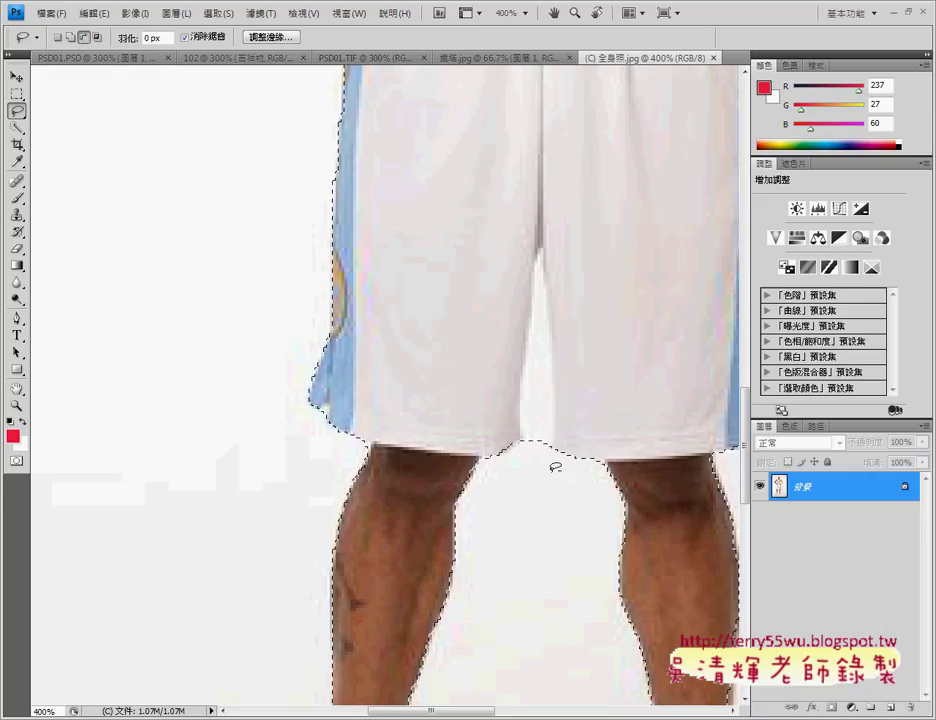
mouse_move(554, 392)
left_mouse_down()
mouse_move(543, 252)
mouse_move(521, 392)
mouse_move(521, 446)
mouse_move(535, 462)
mouse_move(540, 455)
left_mouse_up()
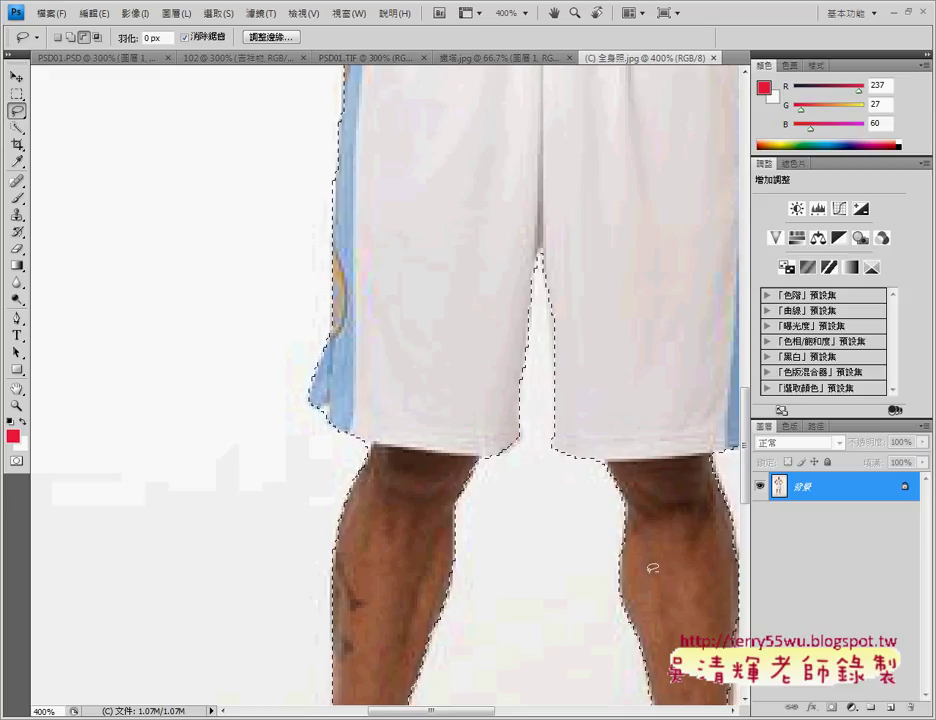
left_click_drag(754, 485, 750, 568)
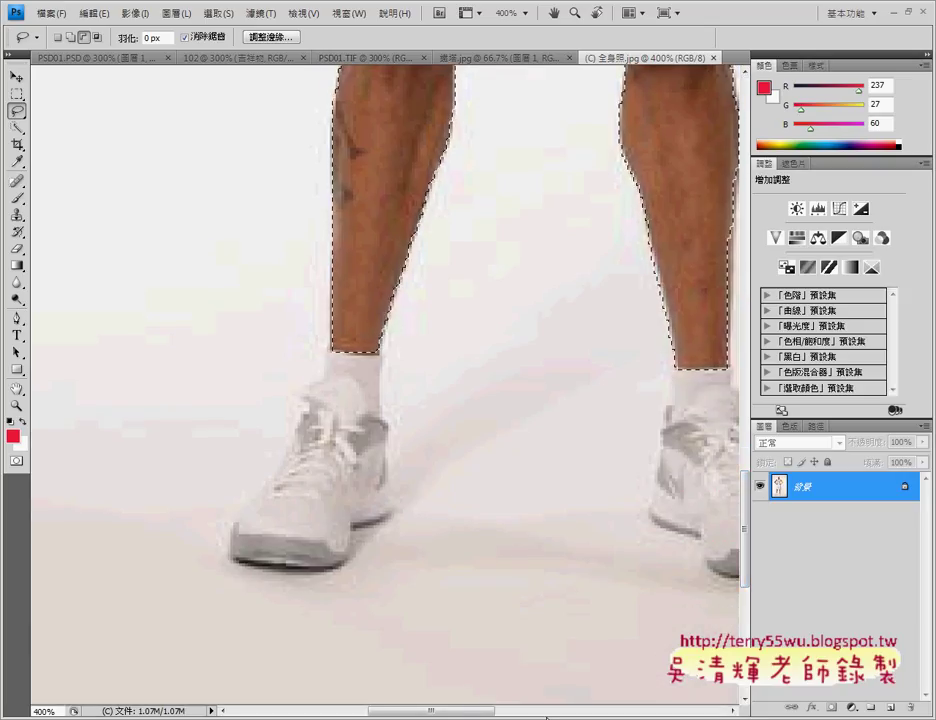
left_click_drag(548, 716, 600, 716)
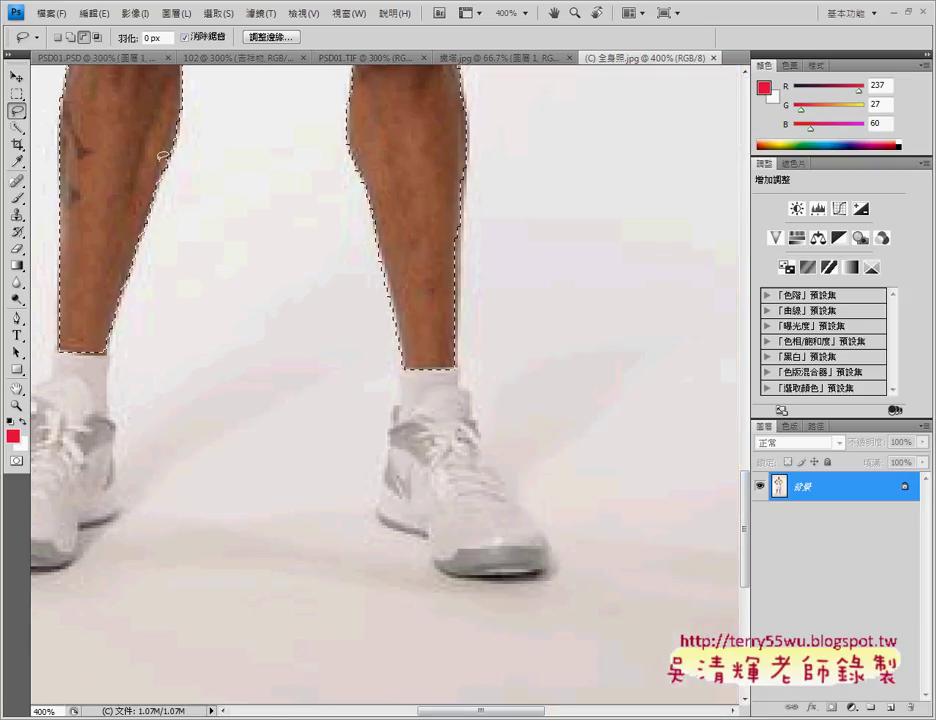
Step: Lasso-add both white sneakers to the selection, tracing from each ankle to the sole
left_click(70, 38)
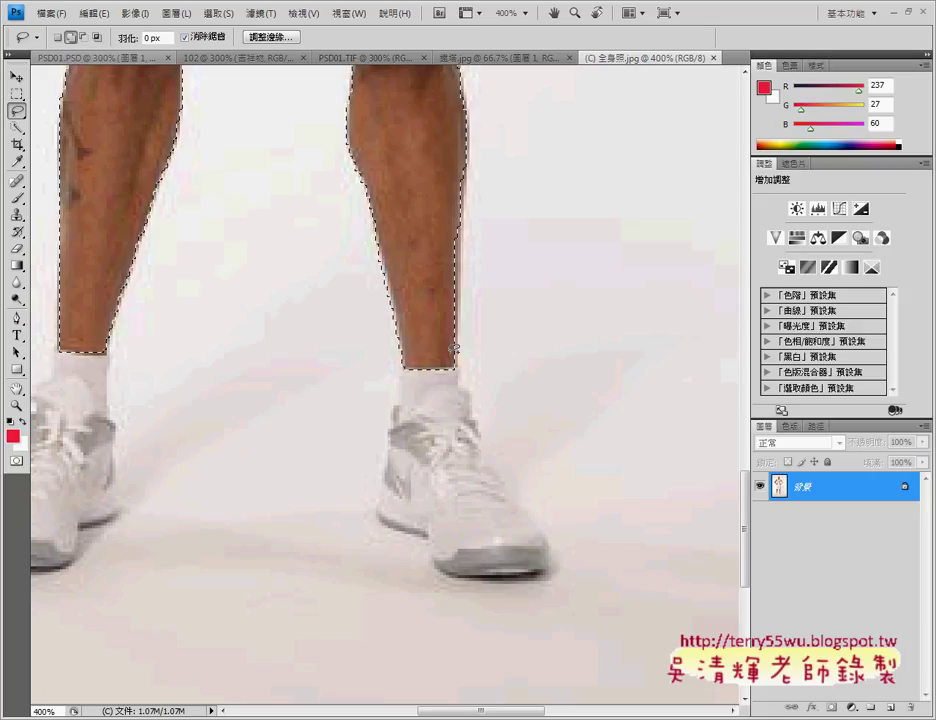
mouse_move(460, 372)
left_mouse_down()
mouse_move(549, 541)
mouse_move(550, 563)
mouse_move(468, 578)
mouse_move(408, 522)
mouse_move(390, 519)
mouse_move(381, 488)
mouse_move(398, 376)
left_mouse_up()
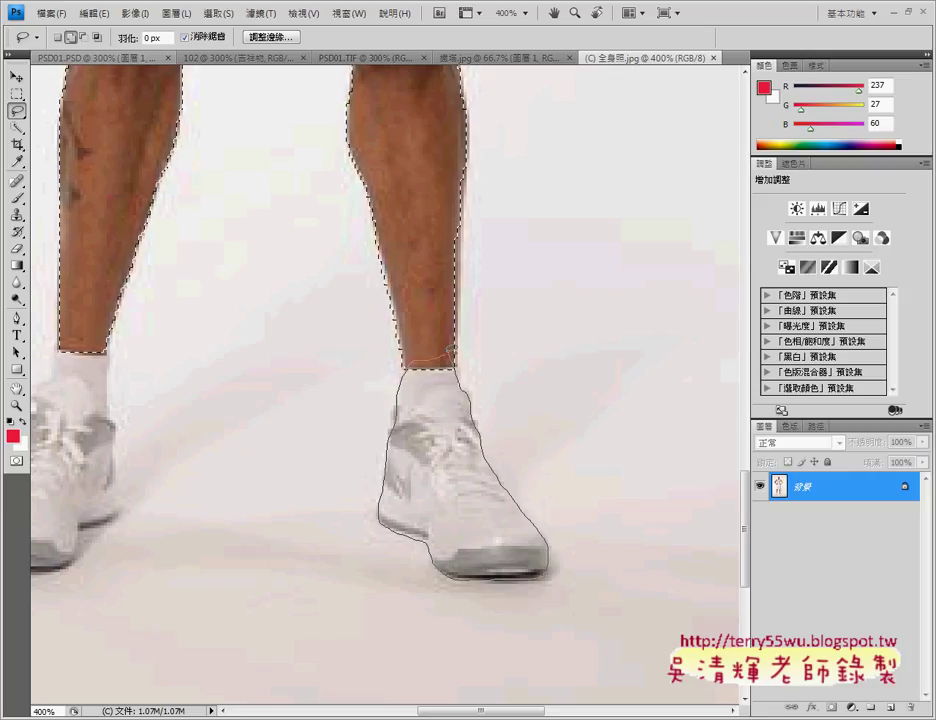
left_click_drag(451, 350, 452, 352)
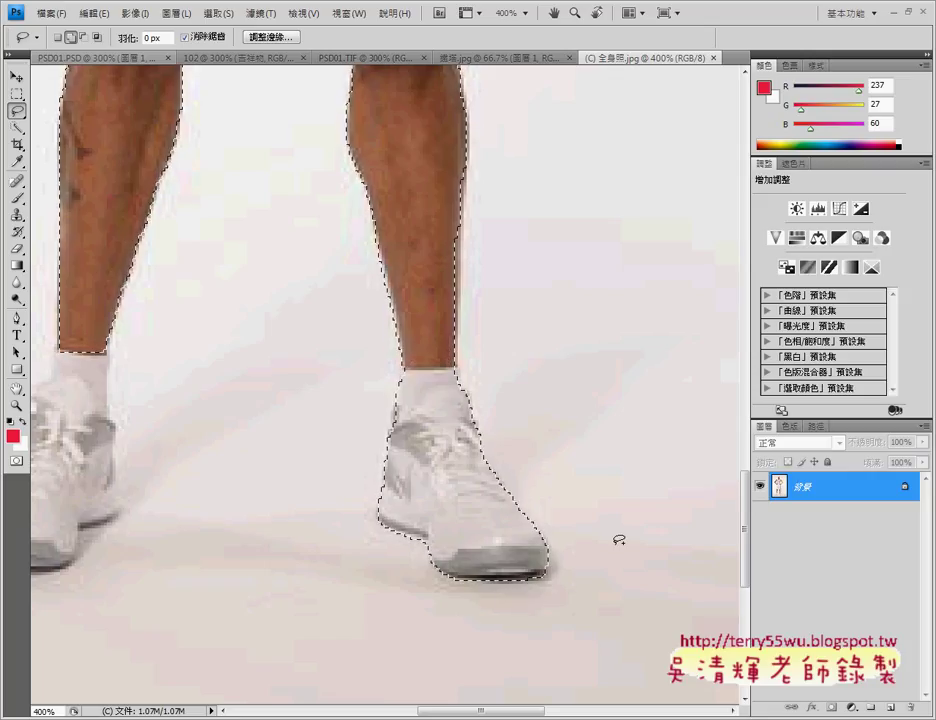
mouse_move(510, 712)
left_mouse_down()
mouse_move(474, 714)
mouse_move(455, 700)
left_mouse_up()
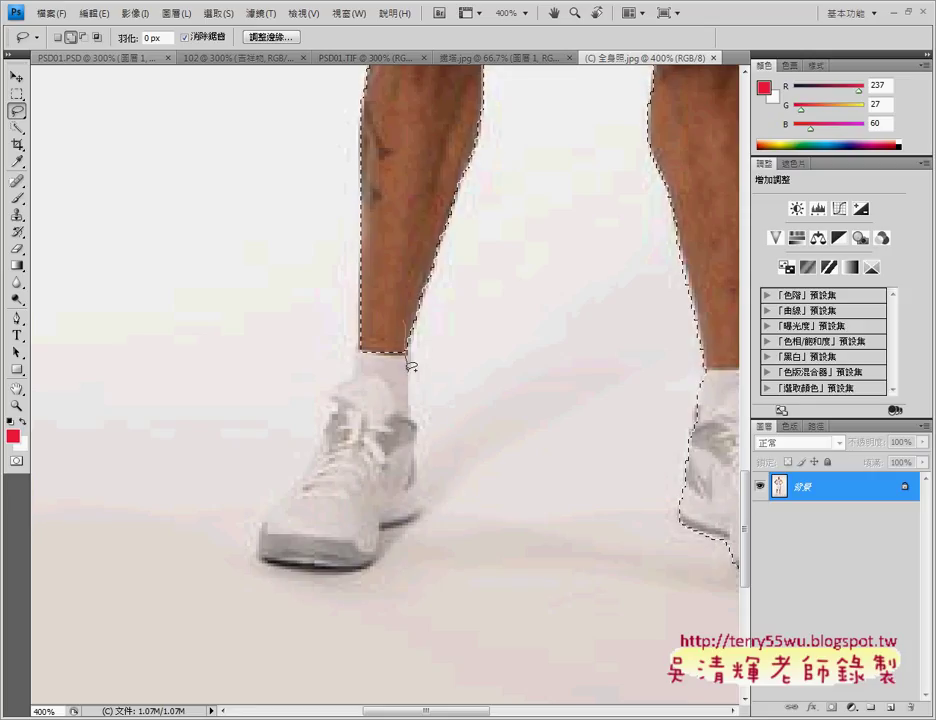
mouse_move(408, 365)
left_mouse_down()
mouse_move(424, 457)
mouse_move(386, 520)
mouse_move(284, 563)
mouse_move(292, 490)
mouse_move(332, 395)
mouse_move(358, 357)
mouse_move(406, 322)
left_mouse_up()
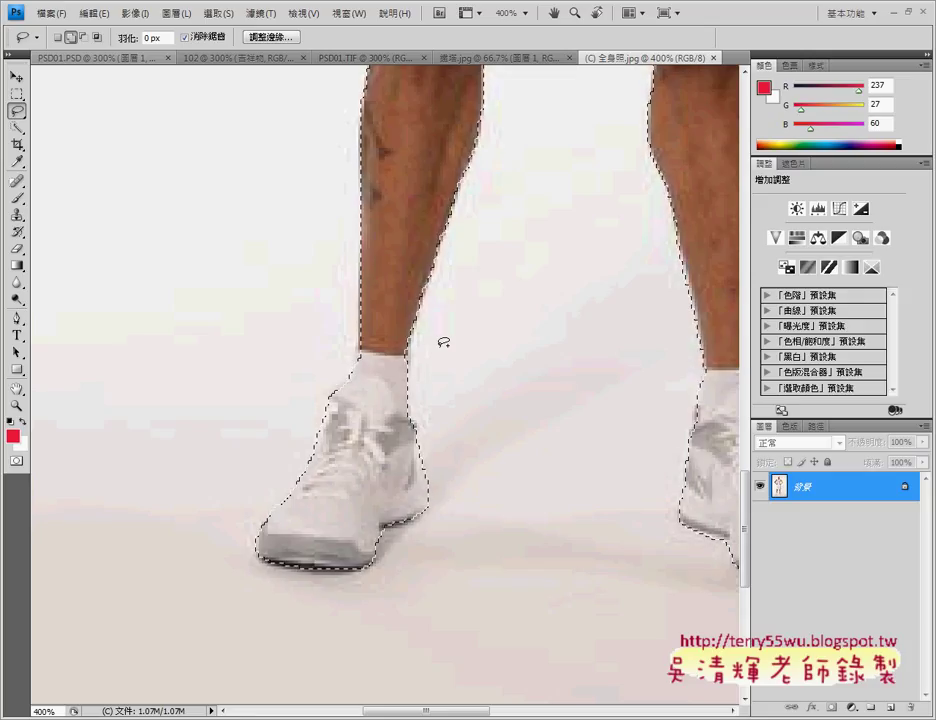
Step: Zoom out twice to review the whole player selection, then show 鐵塔.jpg
key("ctrl+minus")
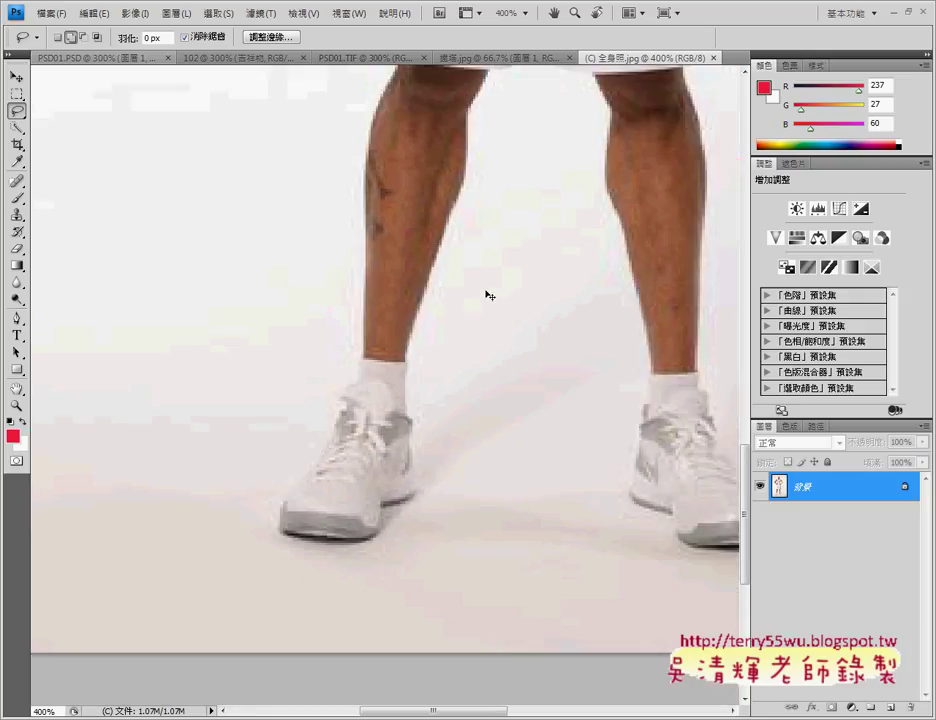
key("ctrl+minus")
key("ctrl+minus")
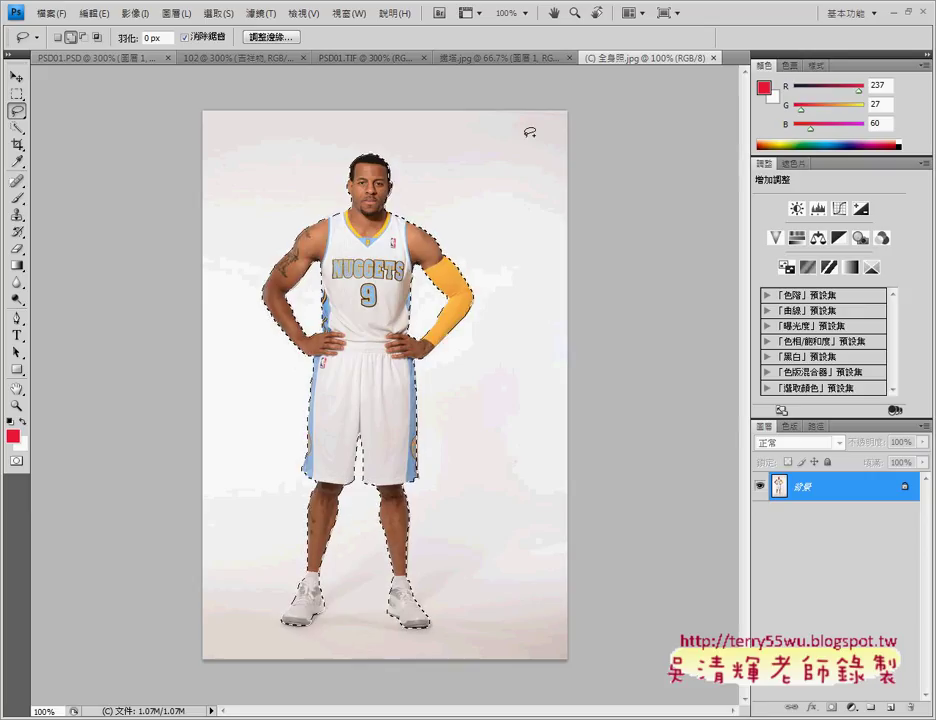
left_click(479, 63)
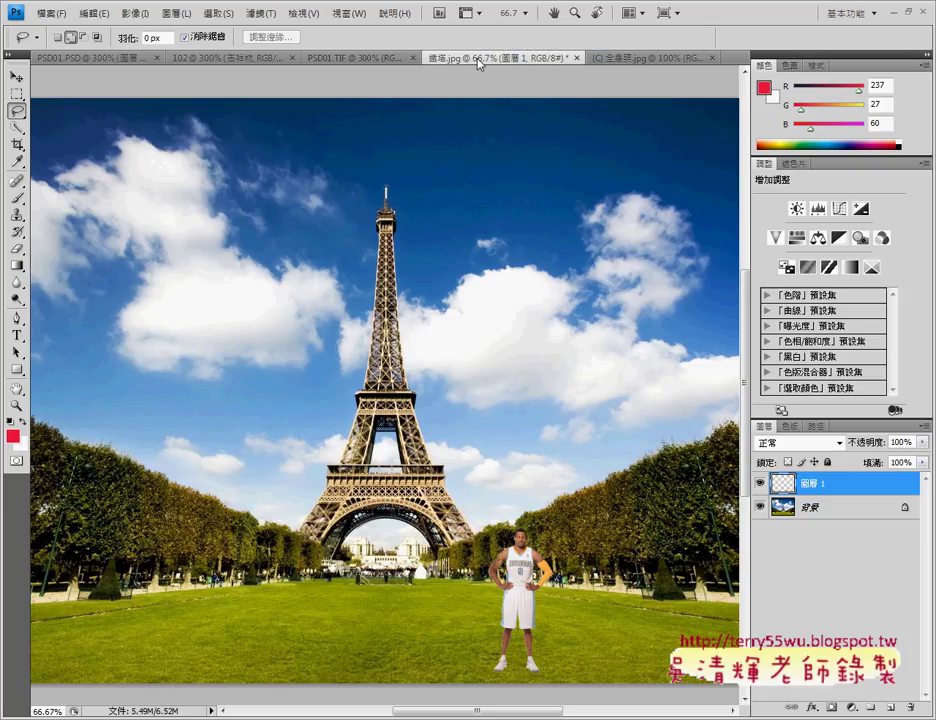
Step: Paste the player as new layer 圖層 2 and begin Free Transform on it
key("ctrl+v")
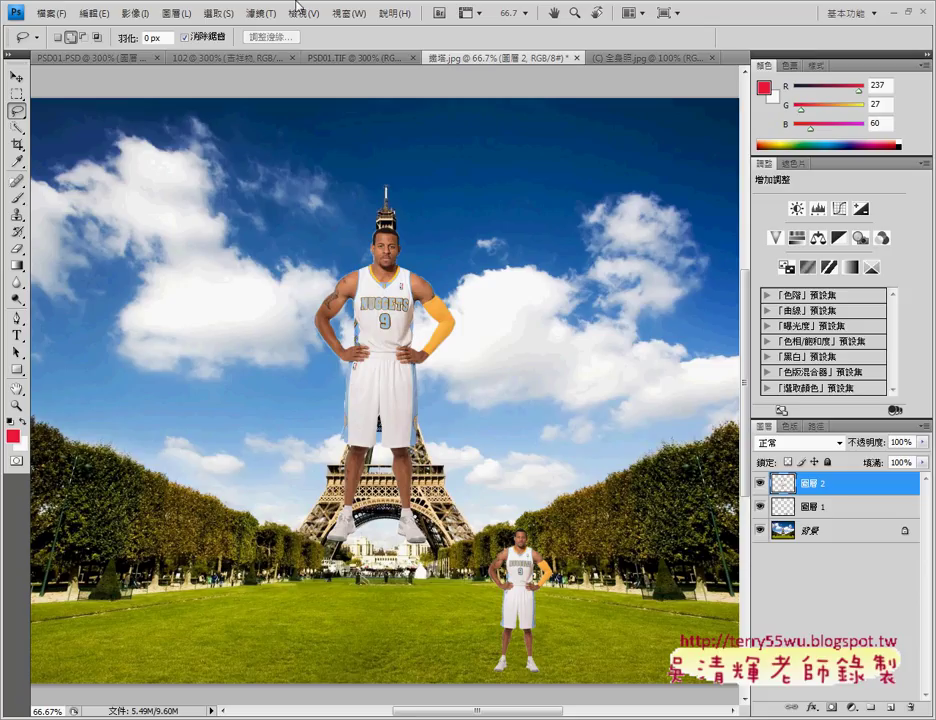
key("ctrl+t")
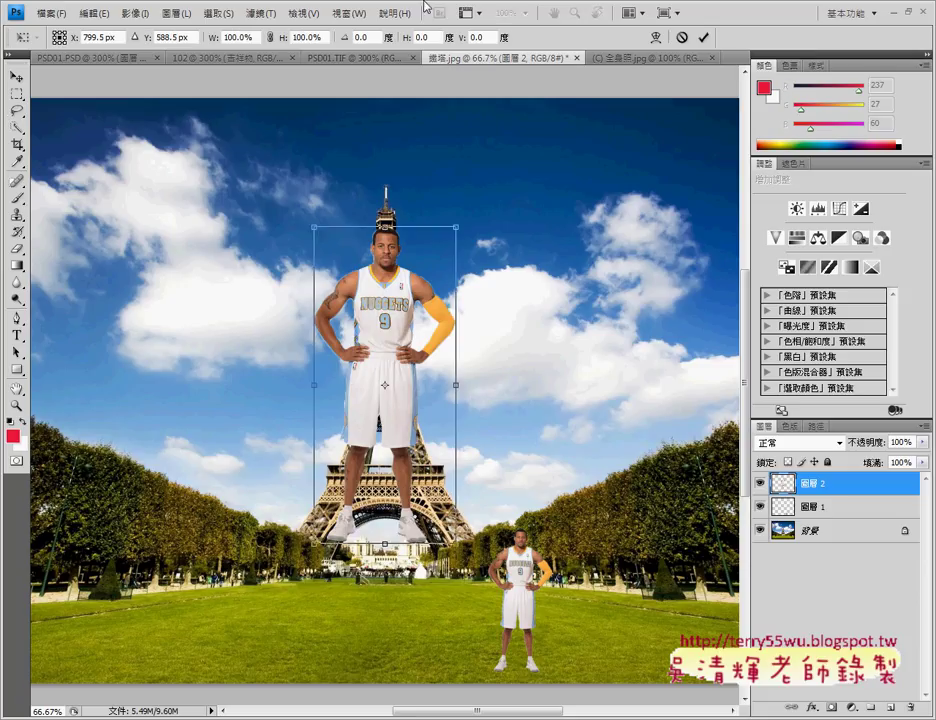
Step: Scale the copy proportionally to 69.9%, tilt it 19.2°, and place it in the clouds
left_click(270, 37)
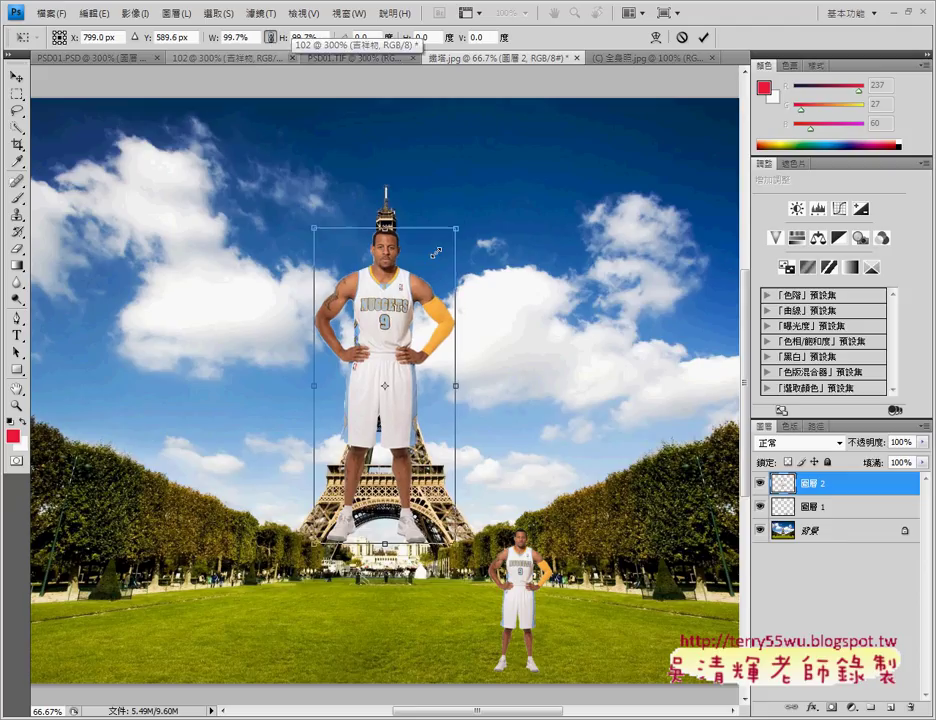
mouse_move(456, 227)
left_mouse_down()
mouse_move(406, 337)
mouse_move(411, 325)
left_mouse_up()
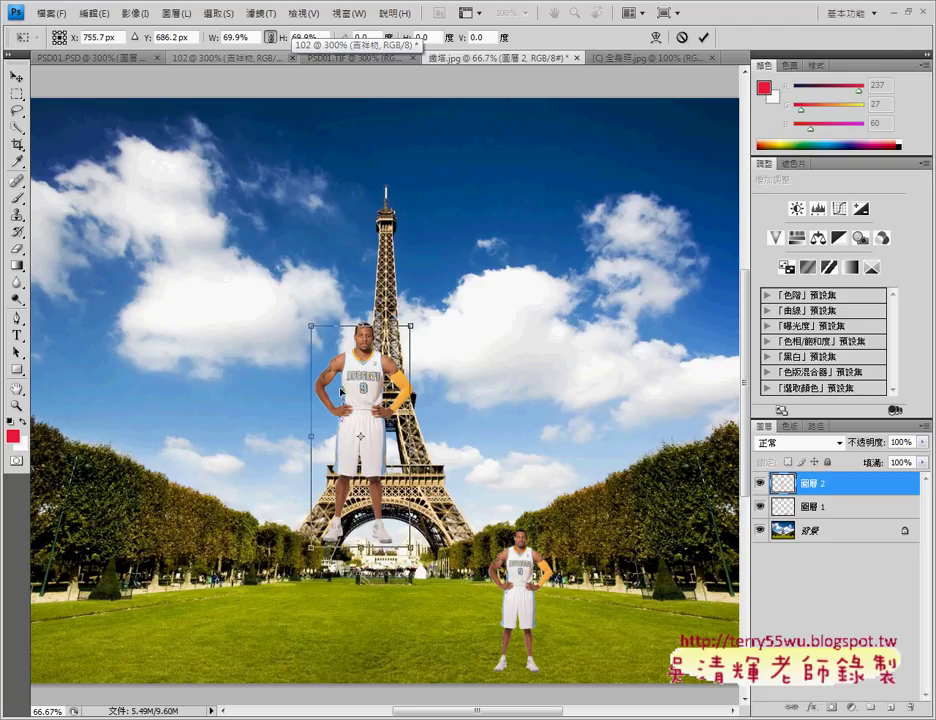
left_click_drag(360, 420, 245, 512)
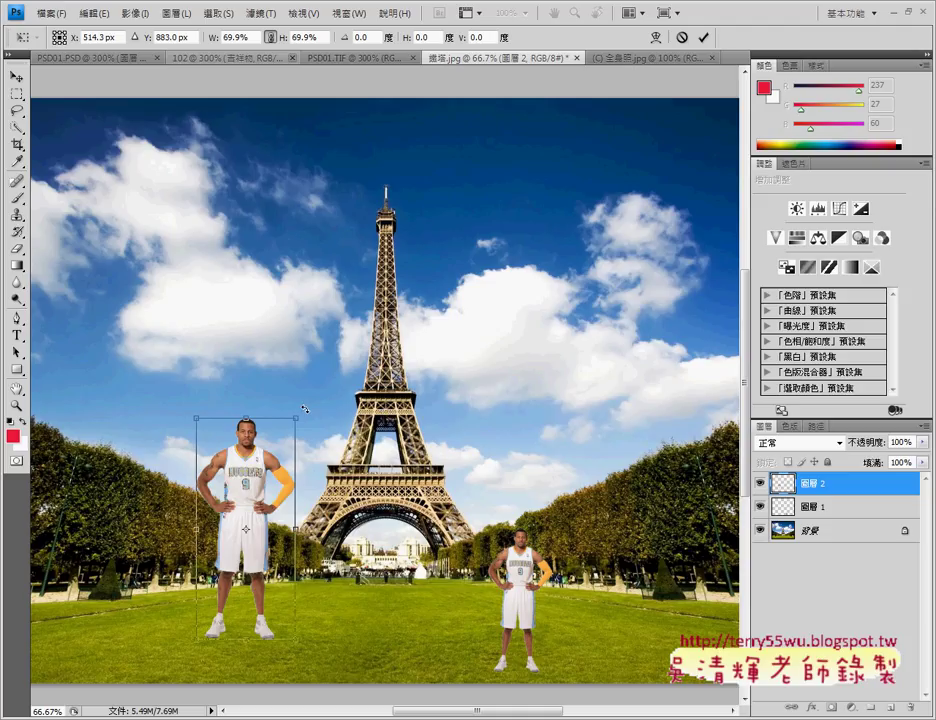
mouse_move(304, 409)
left_mouse_down()
mouse_move(285, 479)
mouse_move(218, 313)
mouse_move(211, 317)
left_mouse_up()
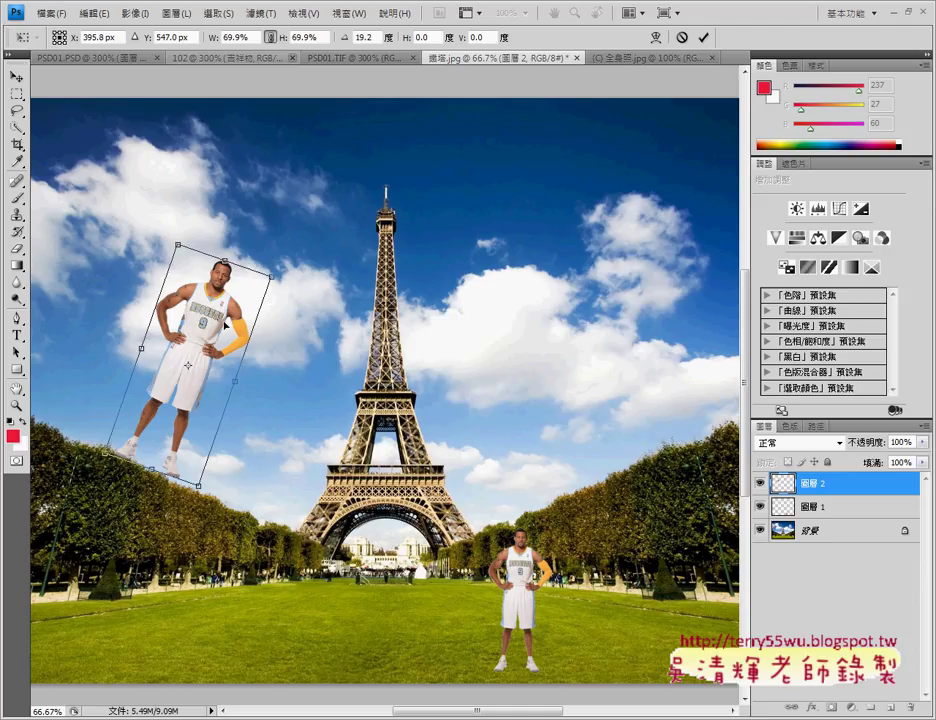
left_click_drag(208, 332, 254, 166)
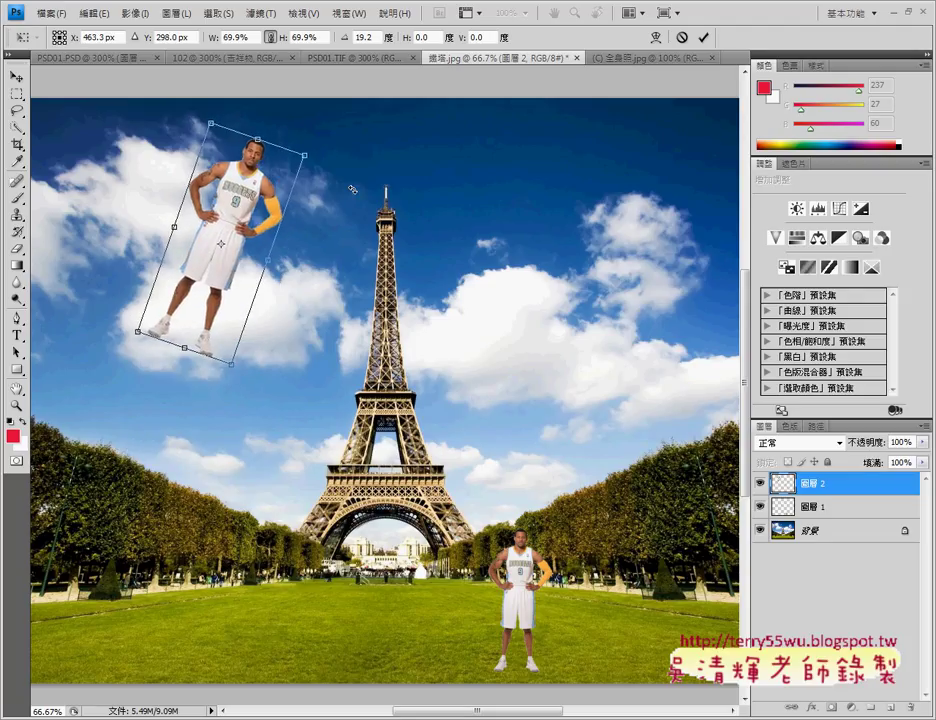
left_click(922, 441)
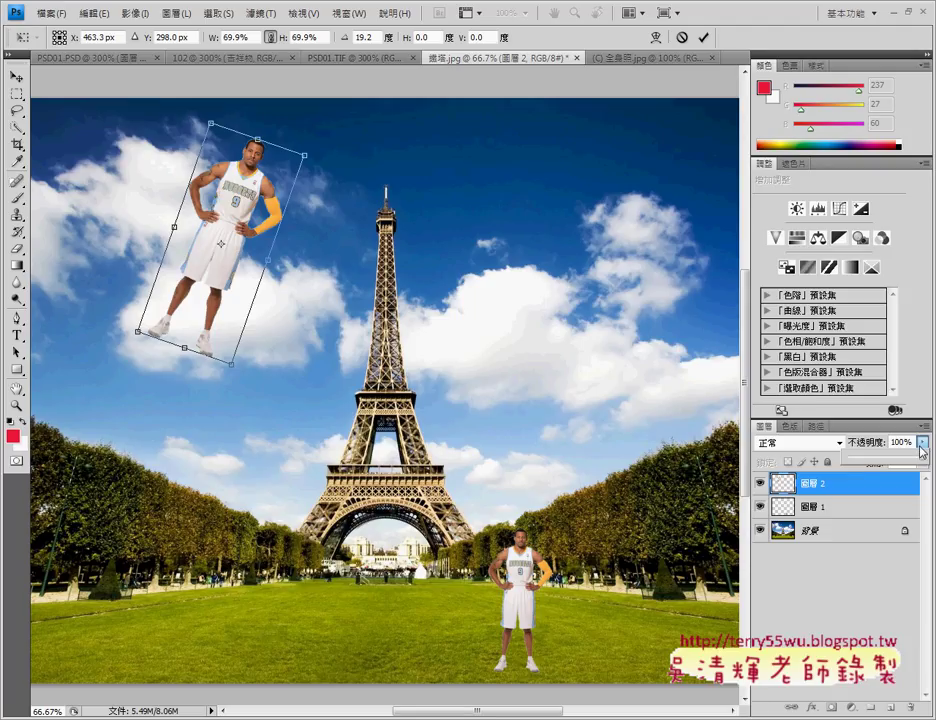
Step: Fade the player copy on 圖層 2 to 18% opacity, raise it slightly and commit the rotation
mouse_move(920, 455)
left_mouse_down()
mouse_move(911, 465)
mouse_move(862, 466)
left_mouse_up()
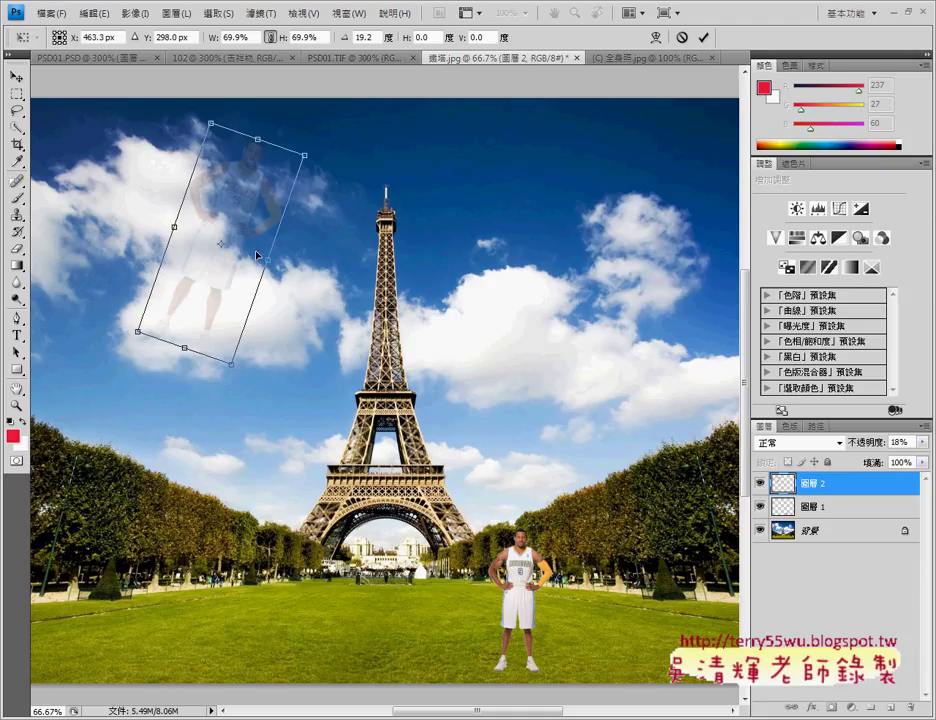
left_click_drag(236, 226, 239, 201)
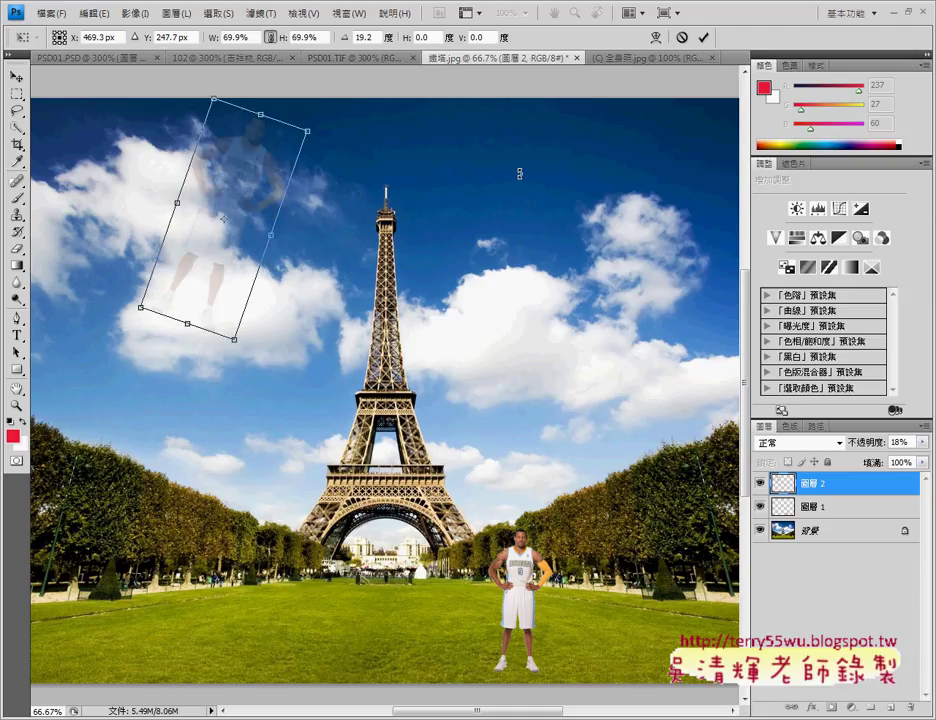
left_click(703, 36)
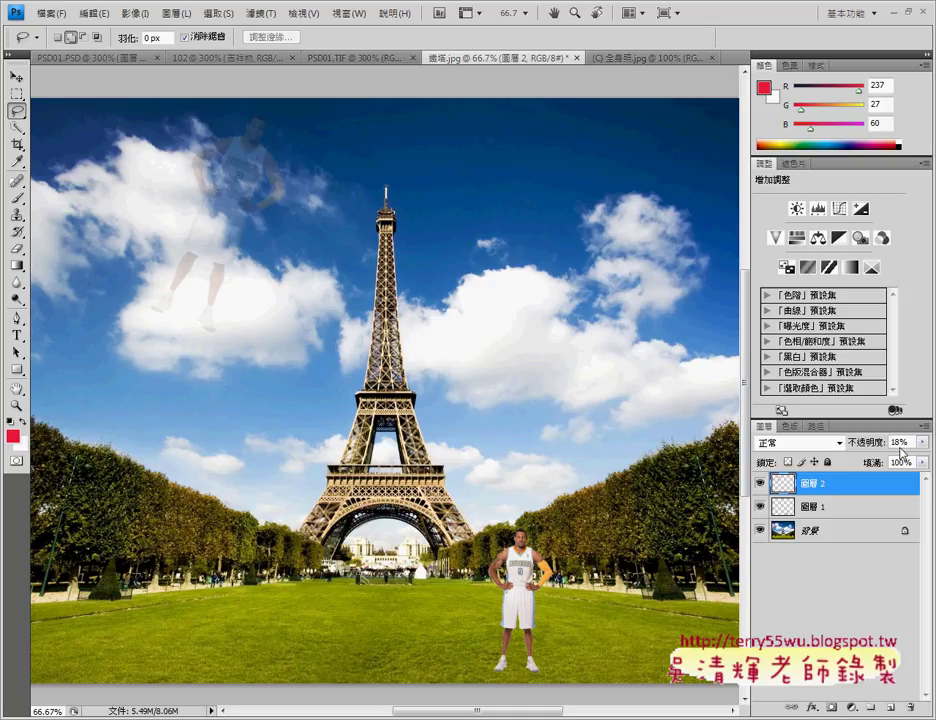
Step: Check the layer blend modes and keep the player copy on Normal
left_click(823, 446)
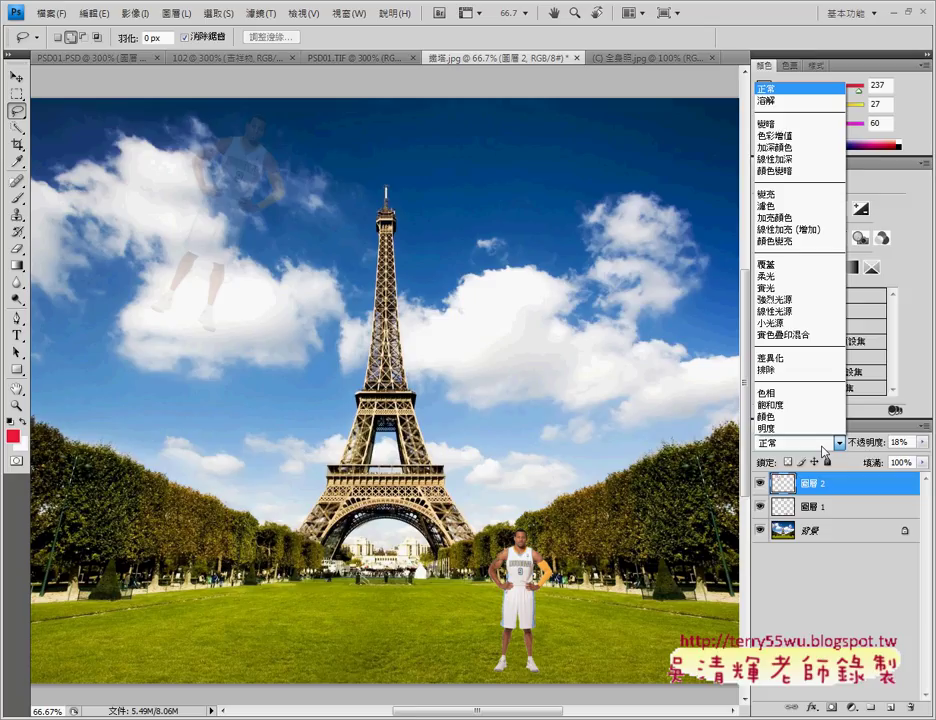
left_click(745, 497)
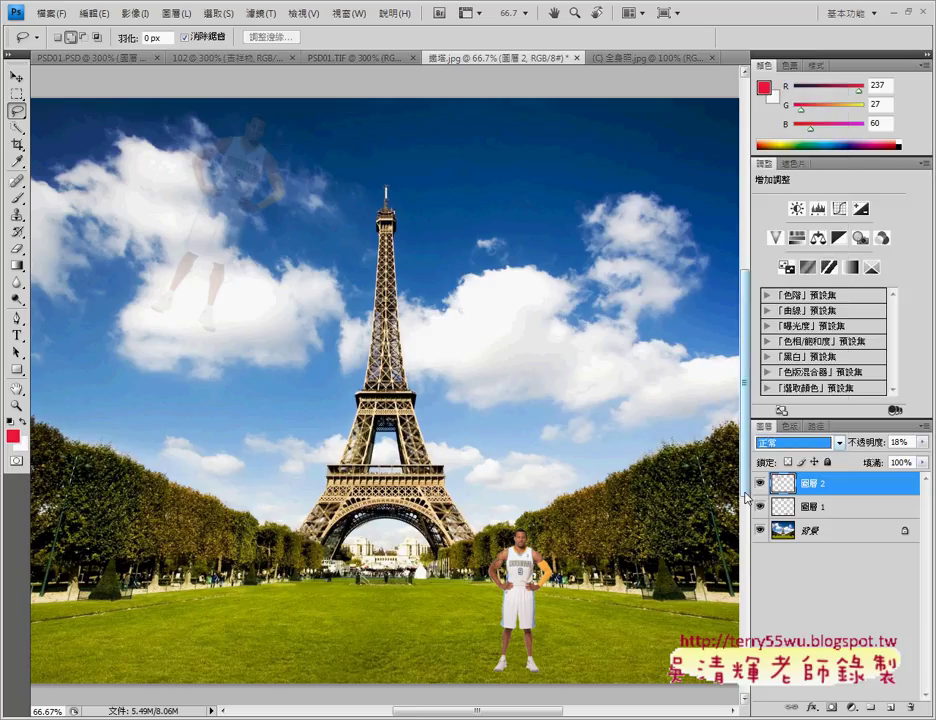
scroll(745, 500, "down", 2)
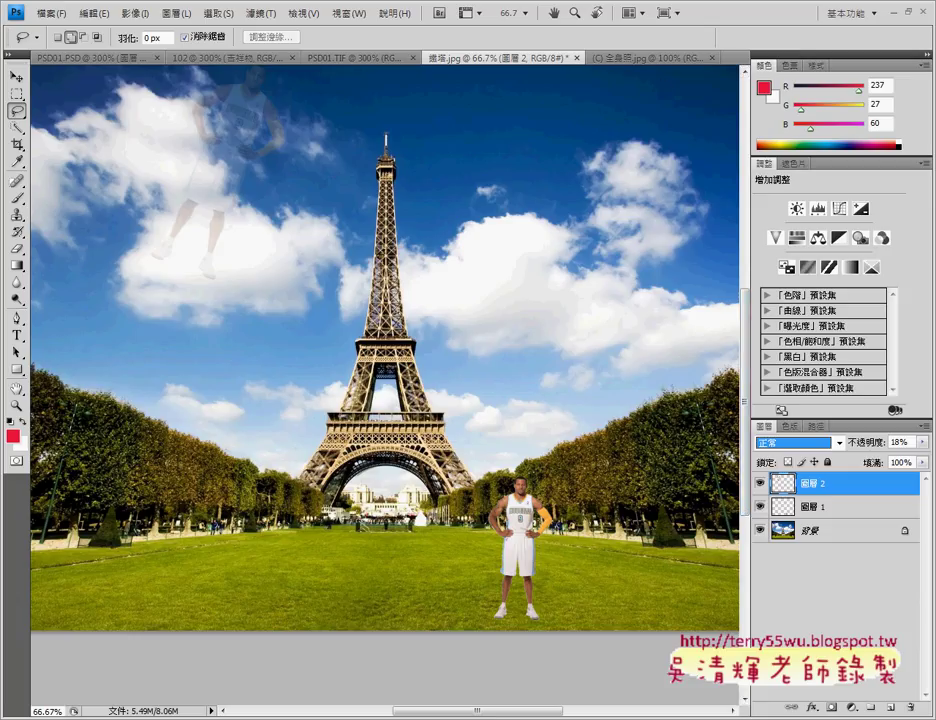
Step: In a new Chrome tab, search Google for 全身照 using Zhuyin input
left_click(132, 680)
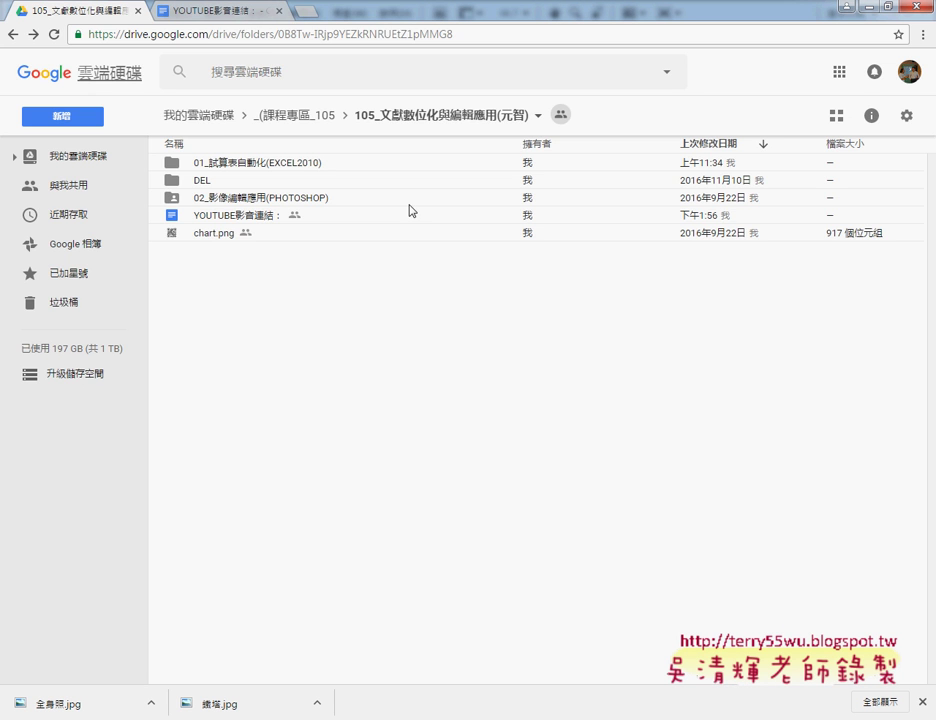
left_click(305, 14)
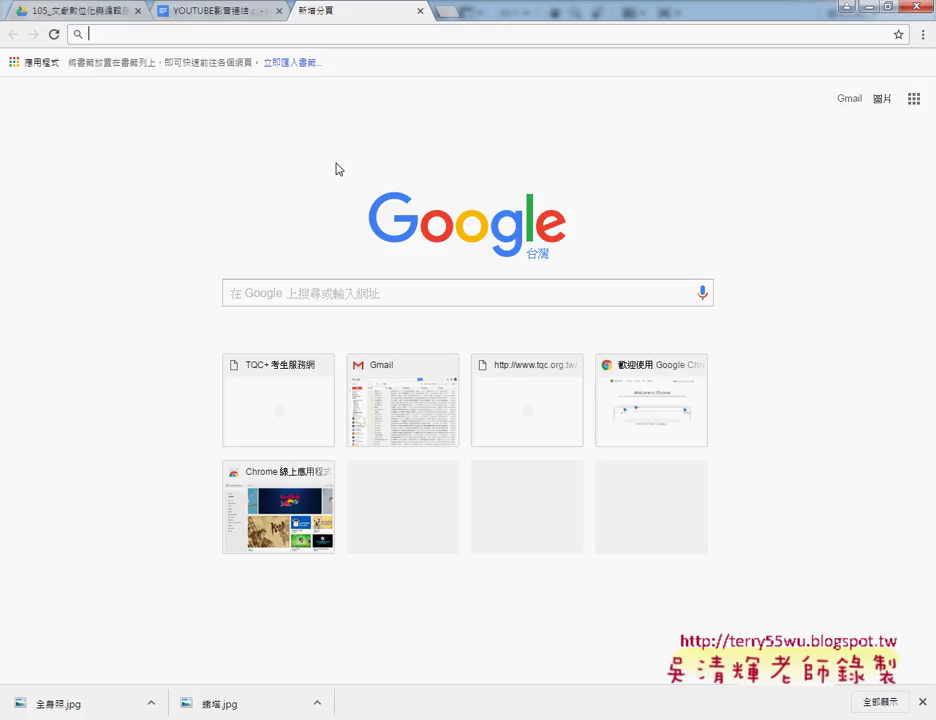
left_click(318, 297)
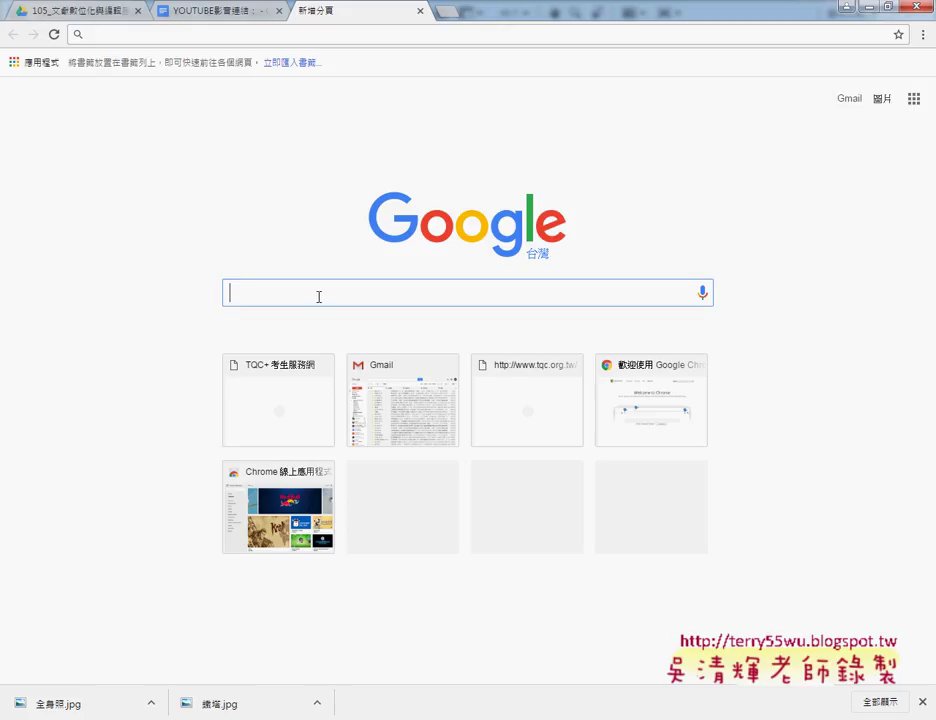
type("ㄑㄩㄣ")
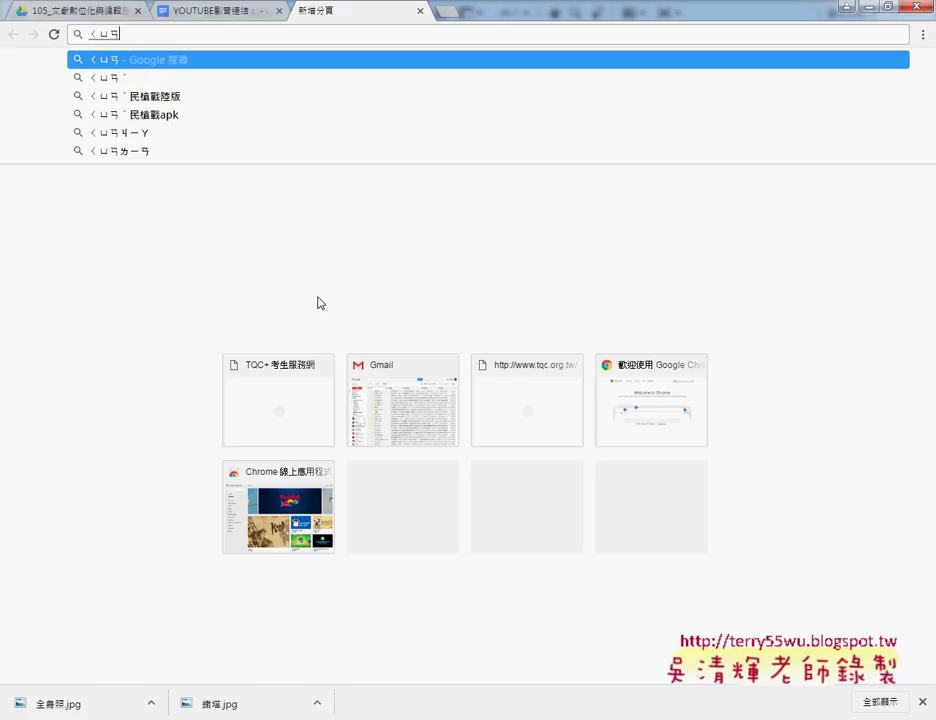
type("ˊㄕㄣ ㄓㄠ")
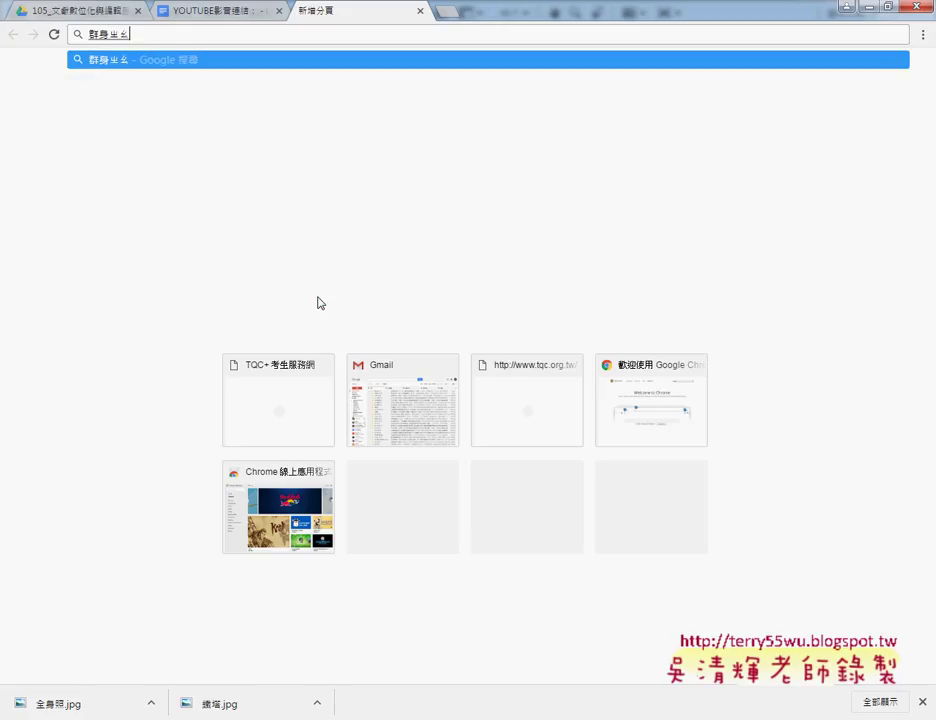
type("ˋ")
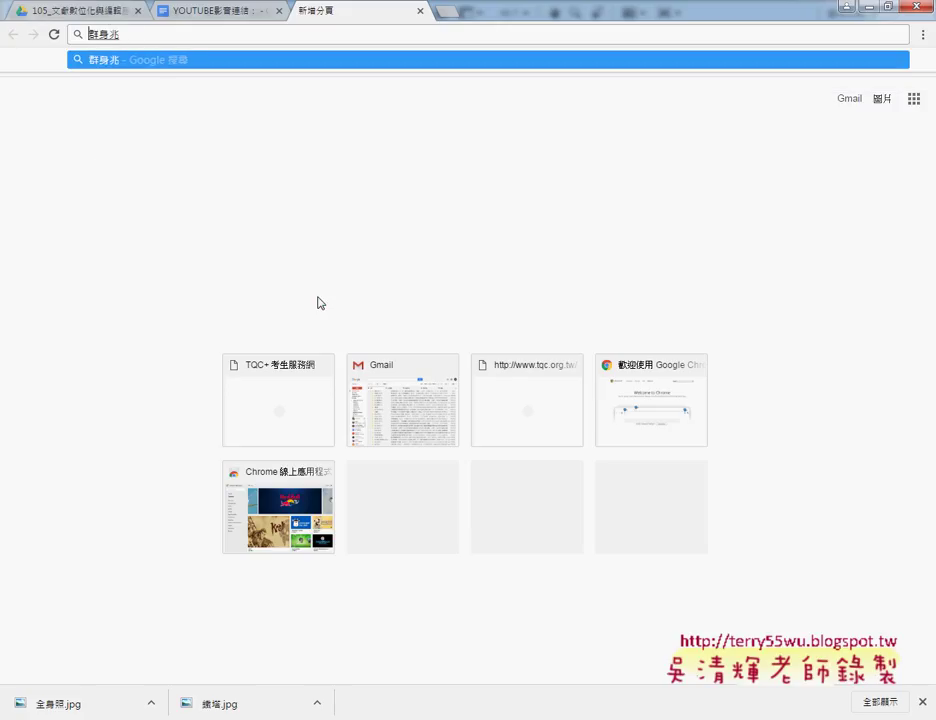
type("ㄑㄩㄣ")
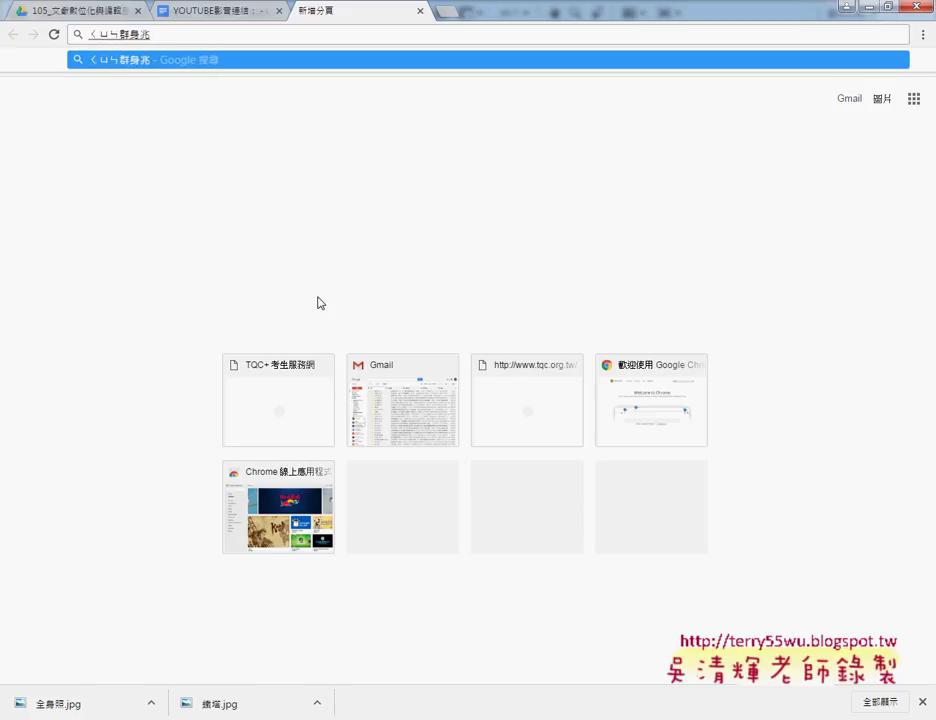
type("ˊ")
key("Return")
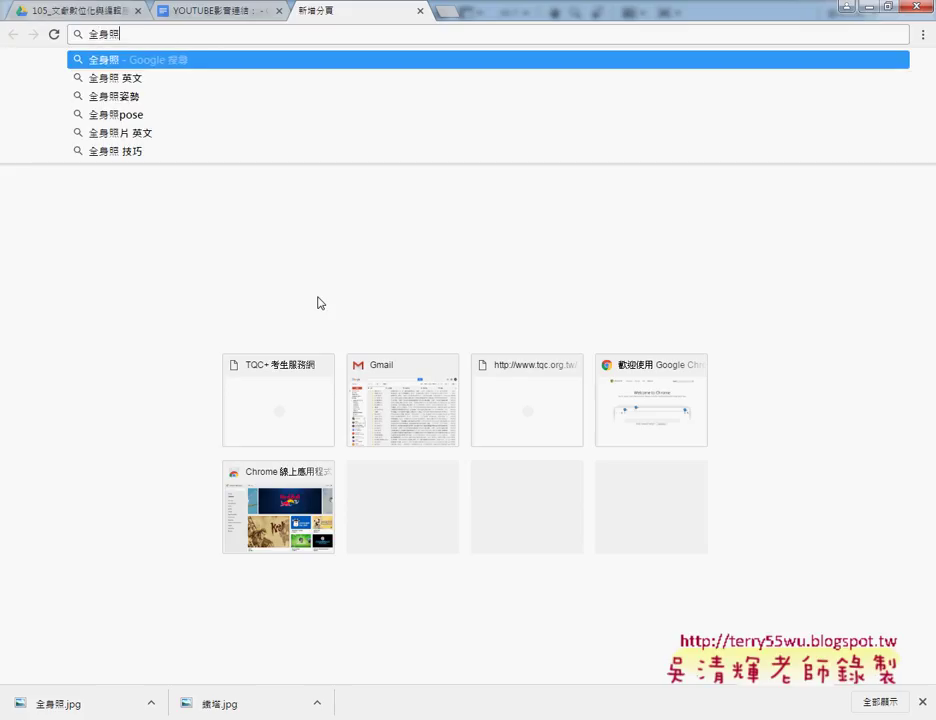
key("Return")
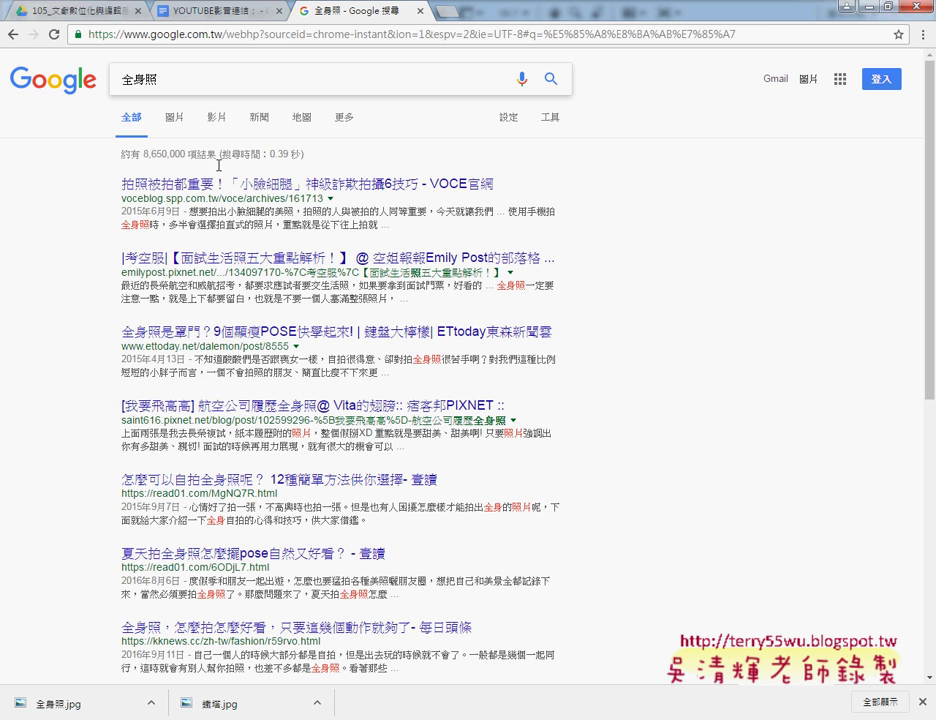
Step: Switch to Google Images results for 全身照 and scroll through the photos
left_click(174, 117)
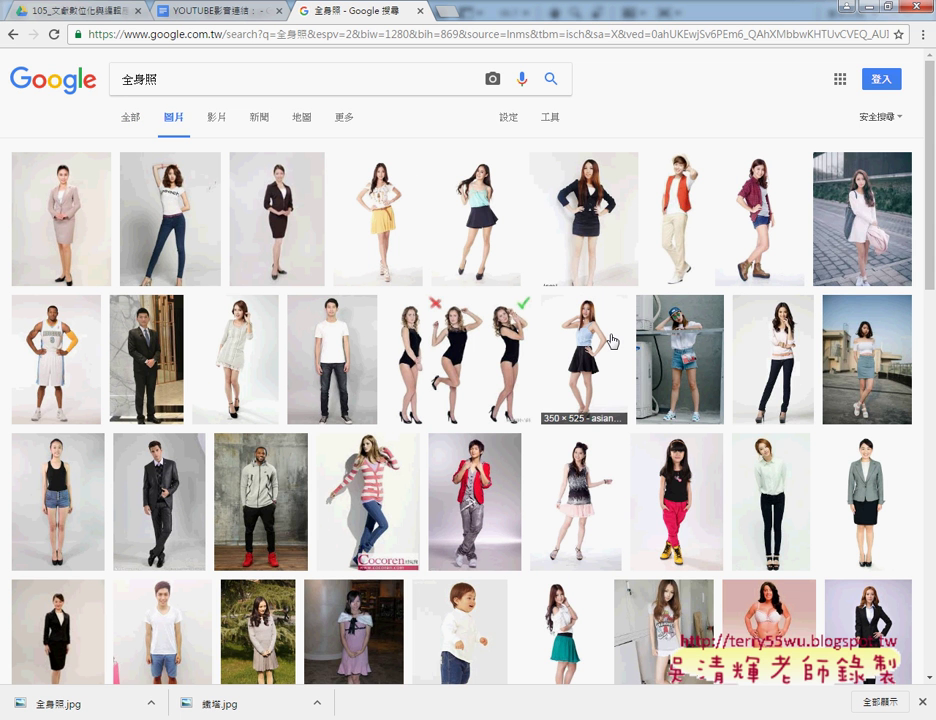
scroll(612, 340, "down", 2)
scroll(612, 345, "down", 1)
scroll(612, 347, "down", 1)
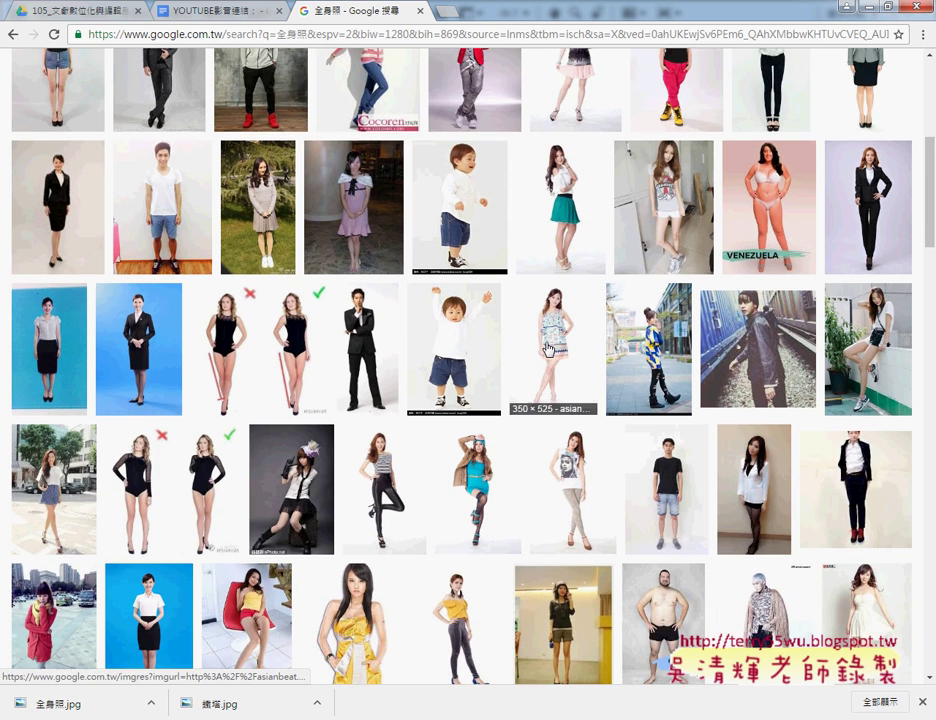
scroll(512, 360, "down", 2)
scroll(523, 362, "down", 2)
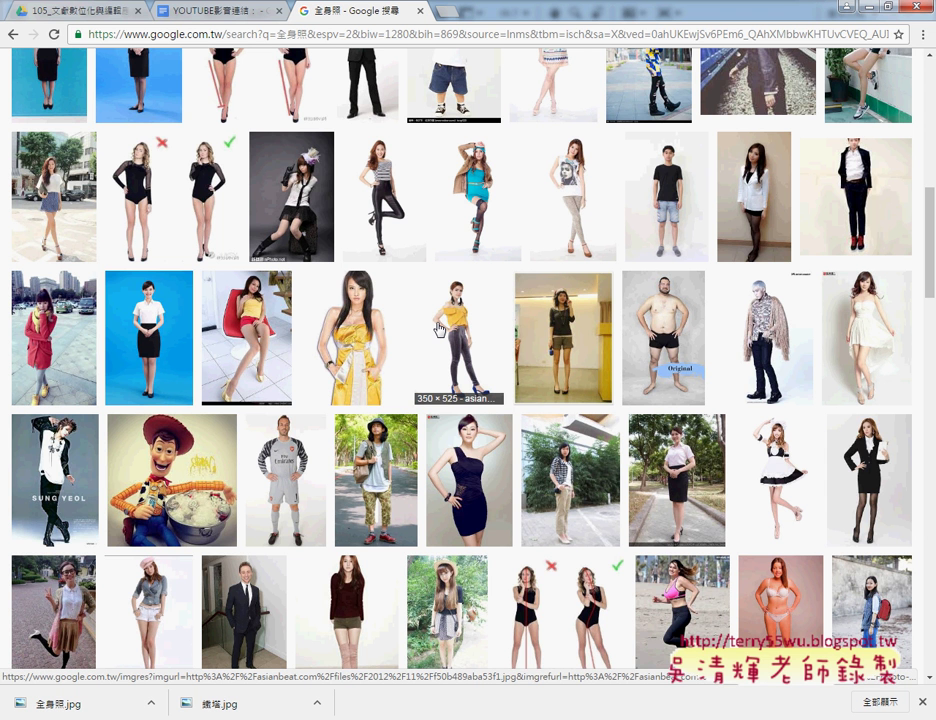
scroll(440, 325, "up", 3)
scroll(400, 270, "up", 5)
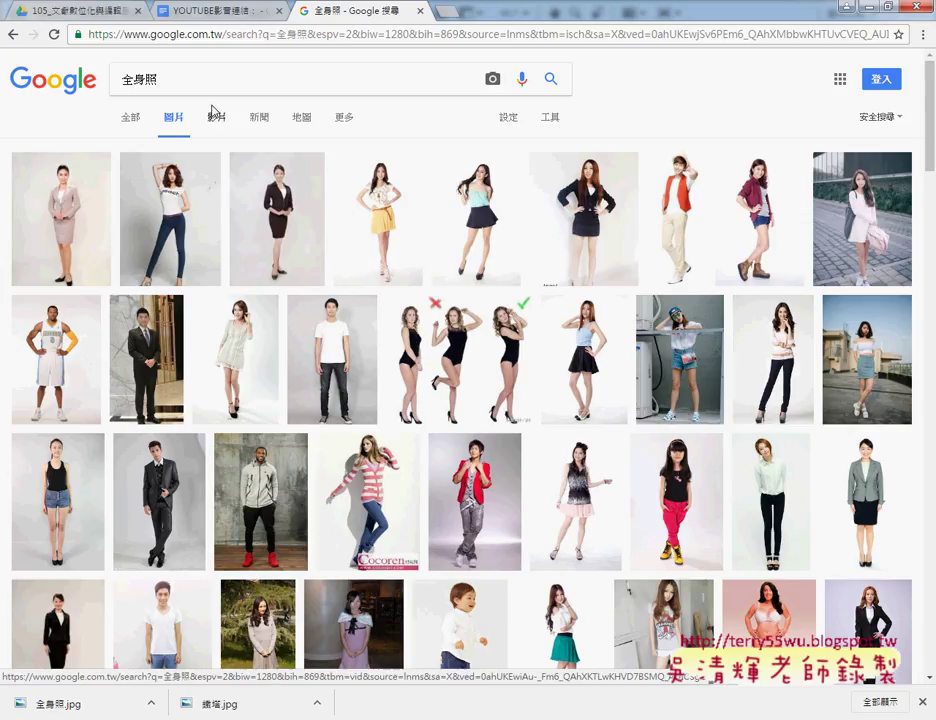
Step: Replace the query with 鐵塔 to show Eiffel Tower image results, then select the query
double_click(120, 78)
type("ㄅ")
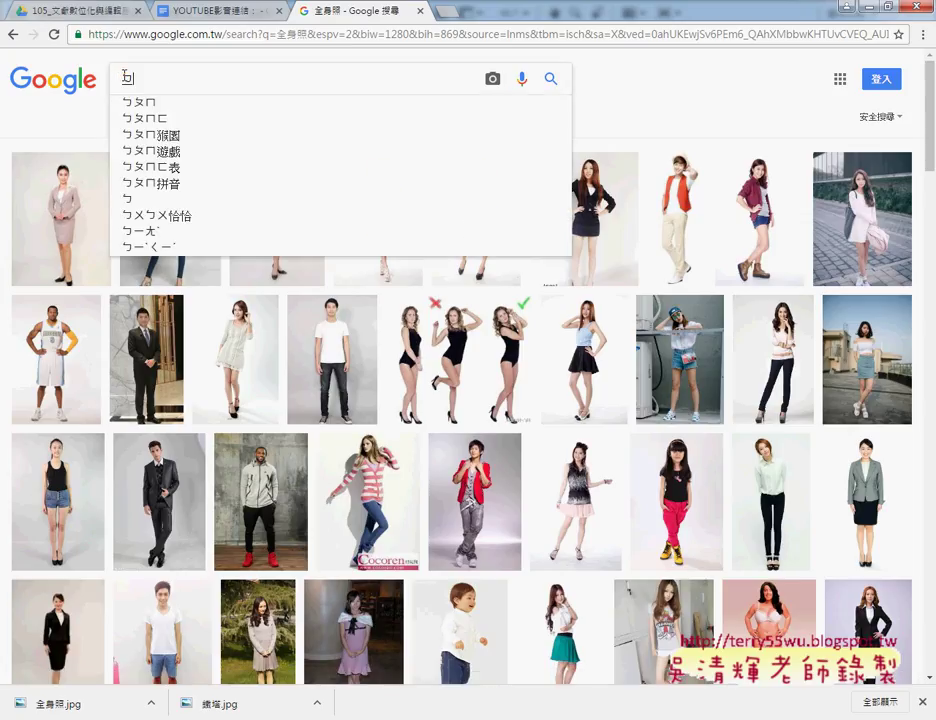
type("ㄚ")
key("space")
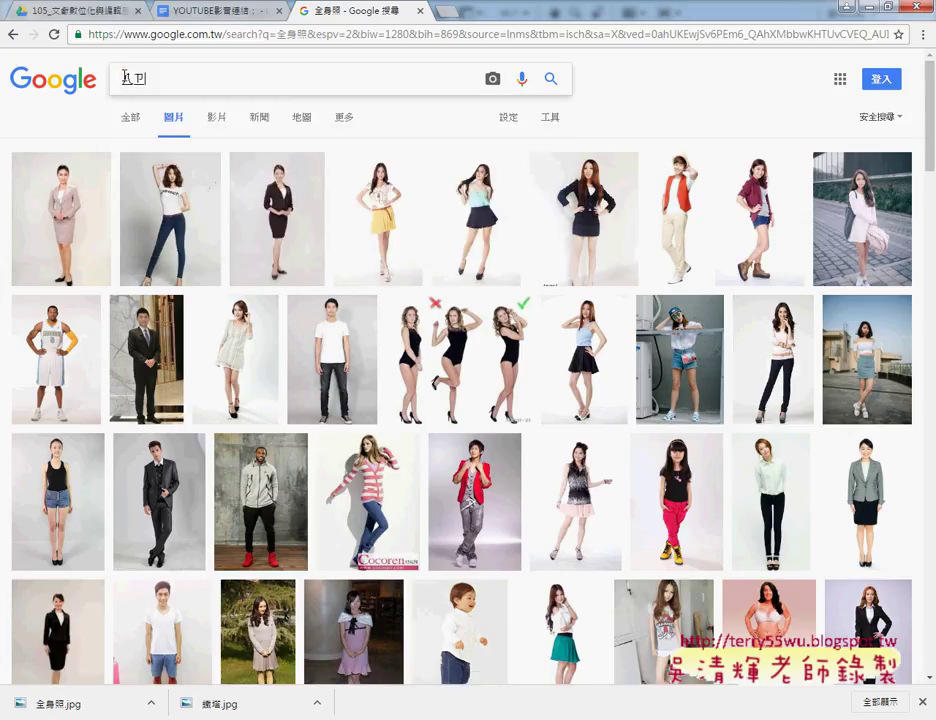
key("BackSpace")
type("ㄊ")
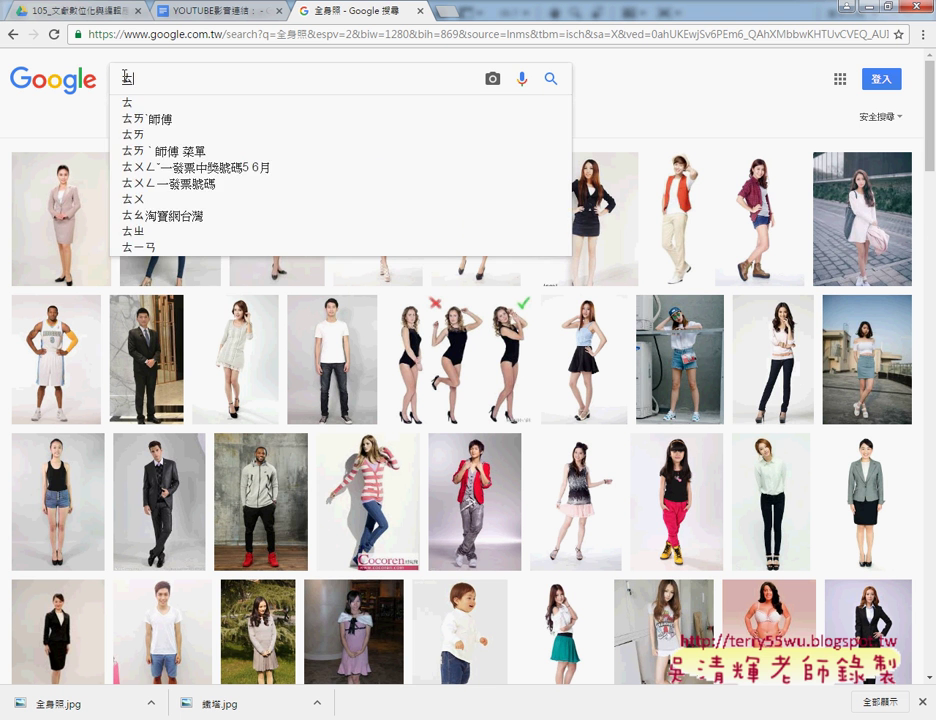
type("ㄧㄝˇㄊㄚ")
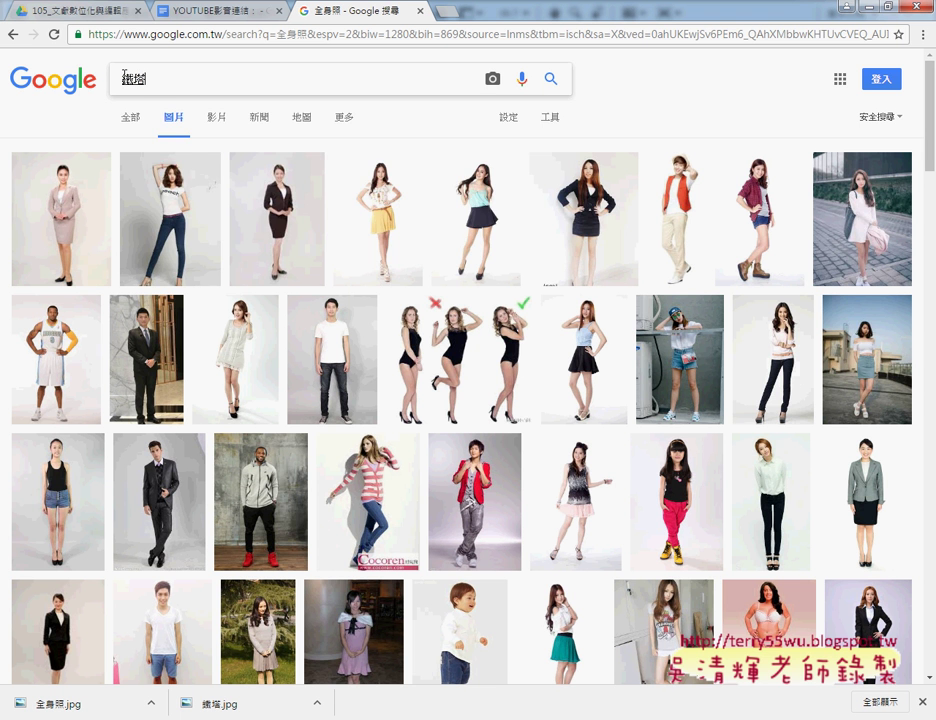
type("ˇ")
key("Return")
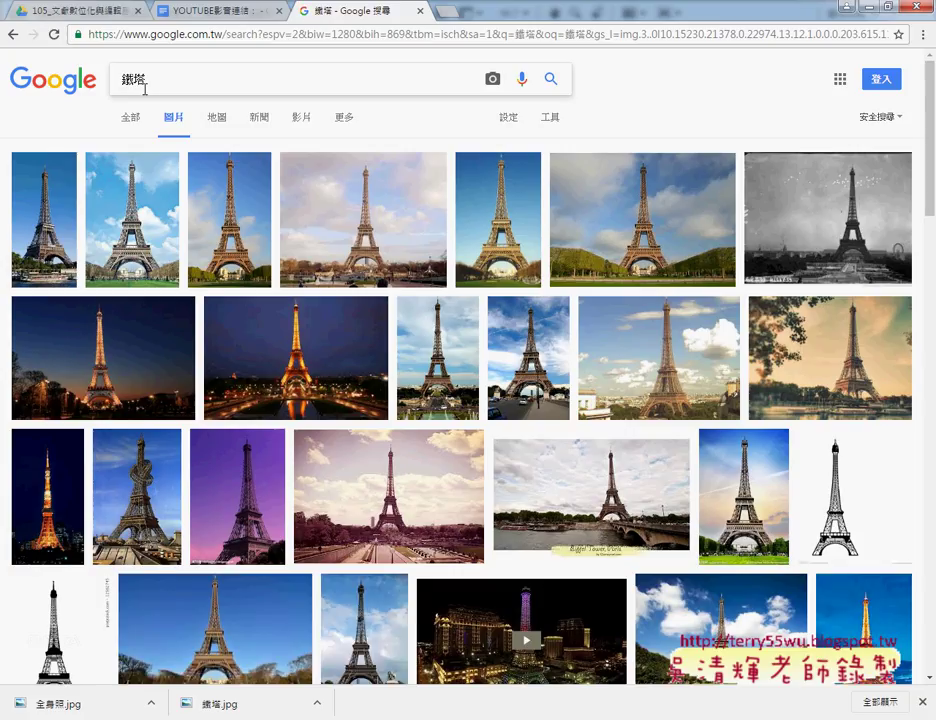
double_click(115, 83)
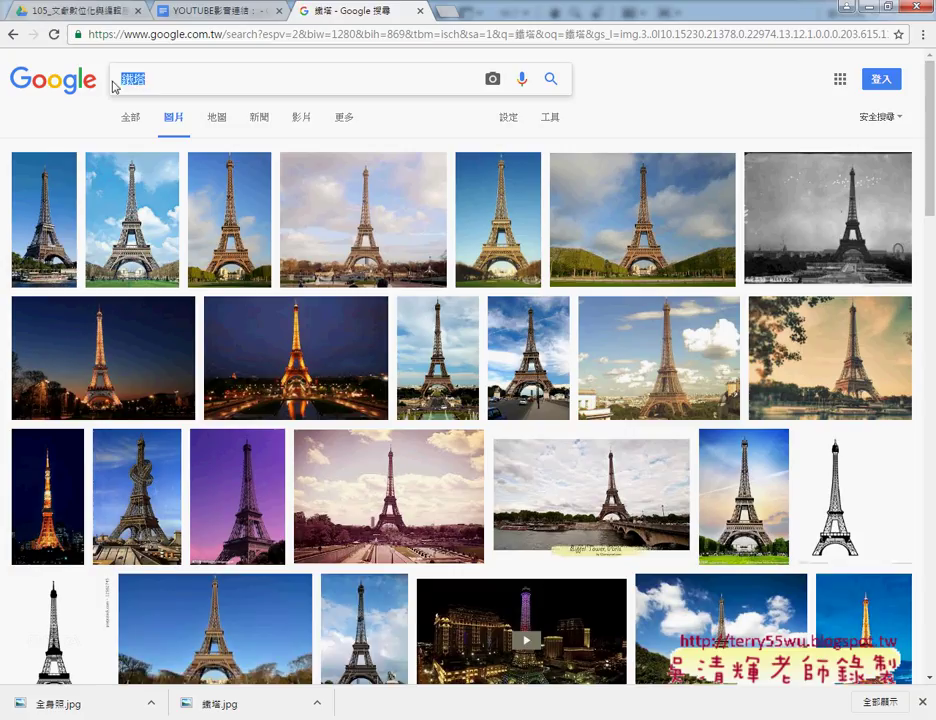